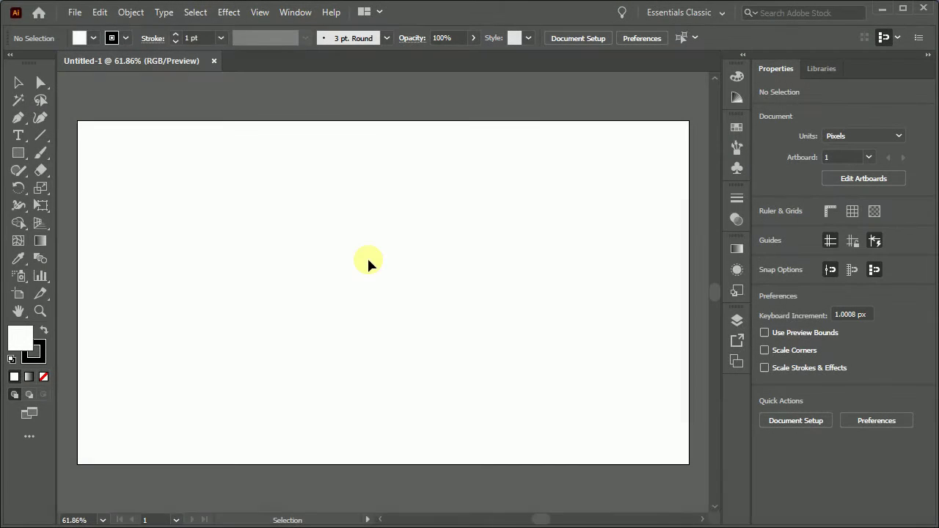
Turn off Snap to Pixel for the new Untitled-1 document.
click(875, 270)
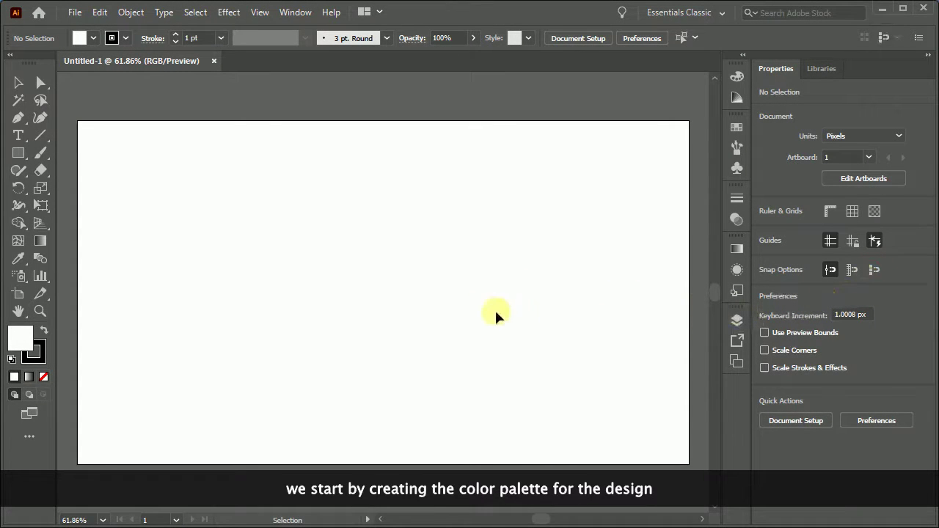
Draw a 100 × 100 px circle at the artboard's top left and duplicate it into a row of five.
click(18, 153)
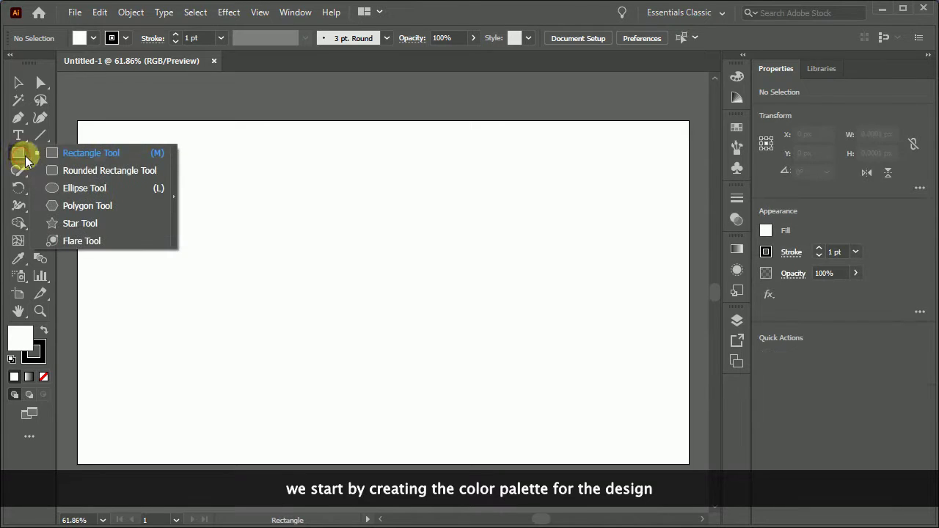
click(66, 188)
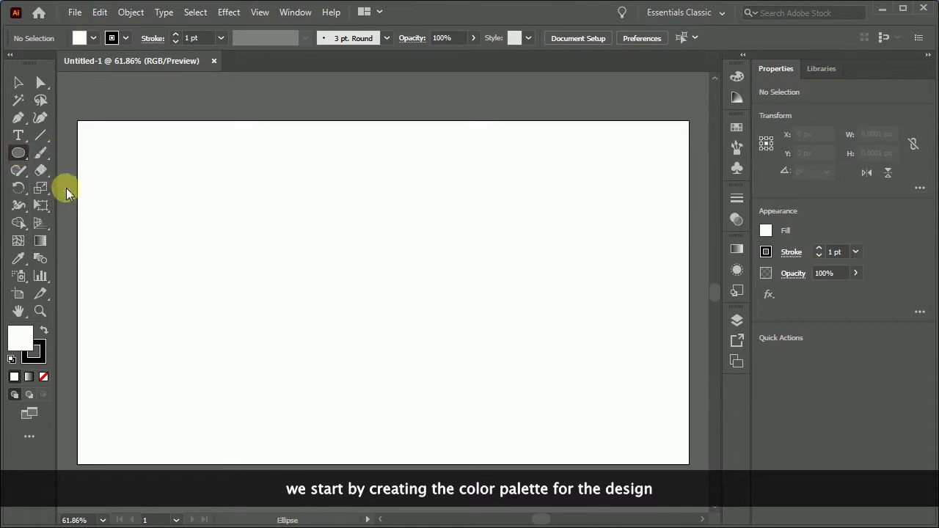
click(106, 150)
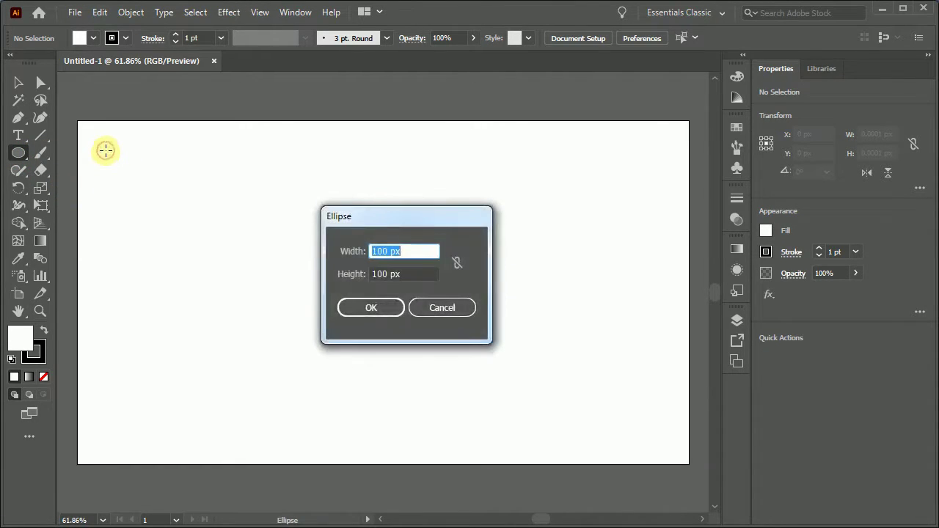
click(368, 308)
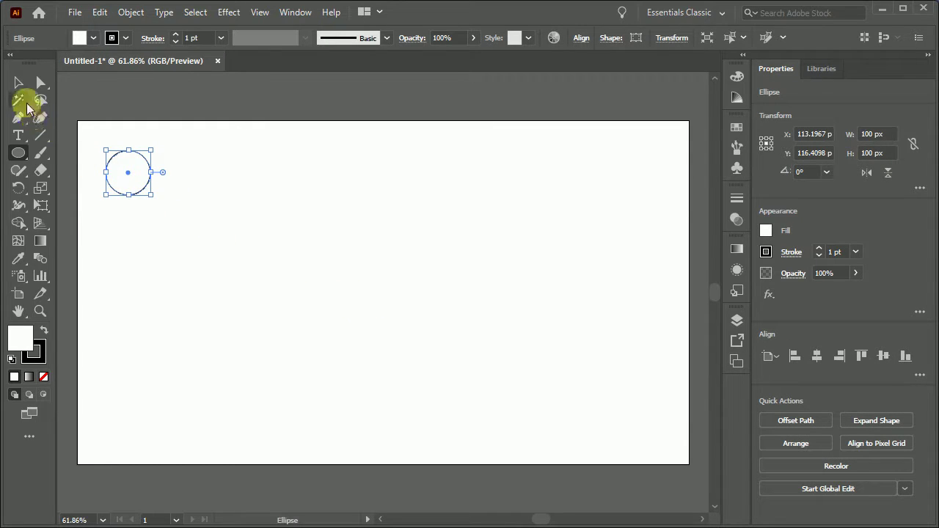
click(18, 83)
drag(137, 182, 363, 193)
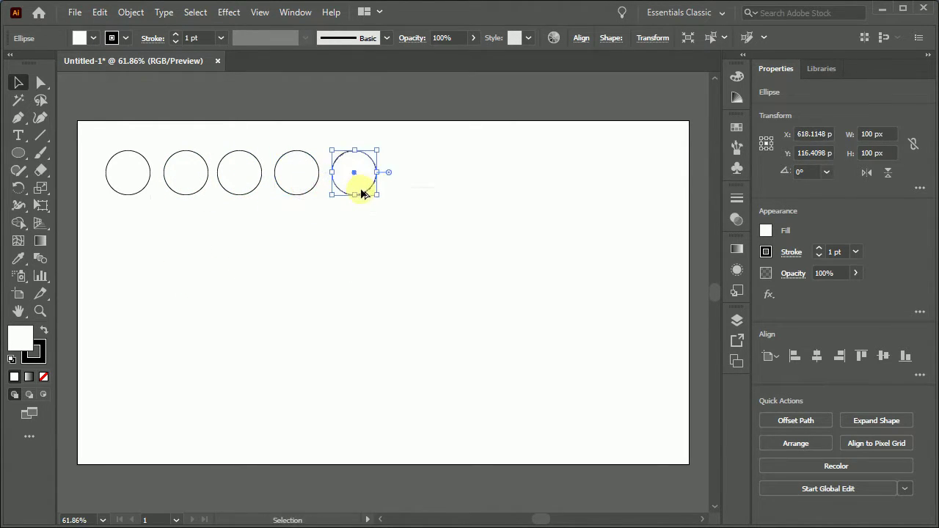
click(137, 176)
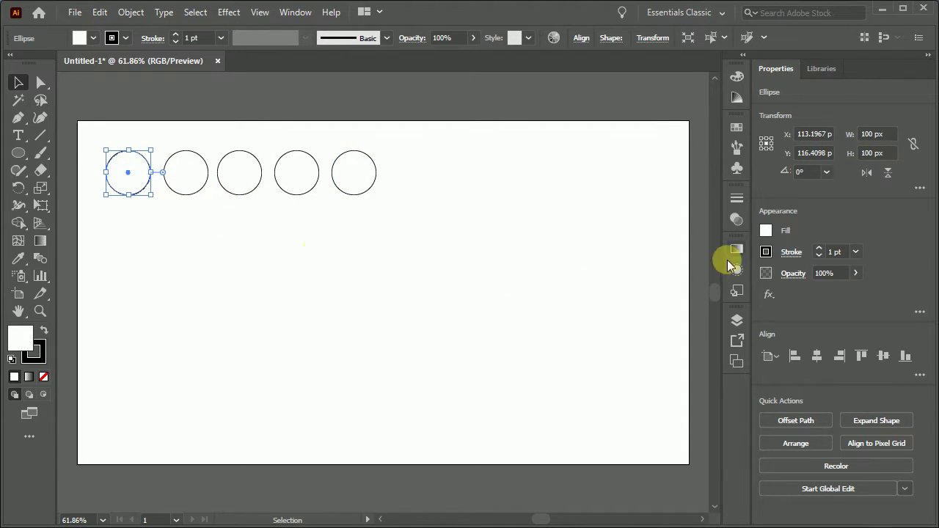
Fill the first circle with dark brown RGB 74, 56, 50.
click(765, 231)
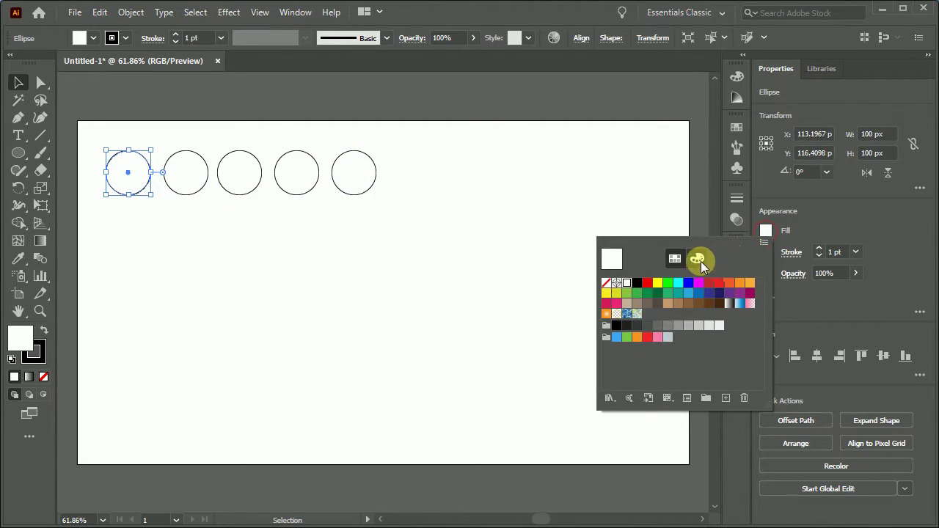
click(700, 261)
click(719, 284)
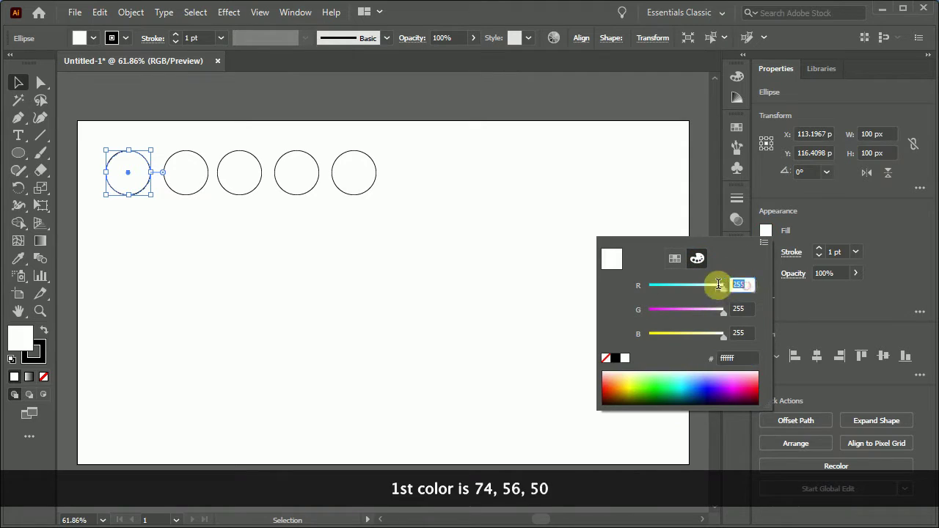
text(4)
key(Tab)
text(56)
key(Tab)
text(50)
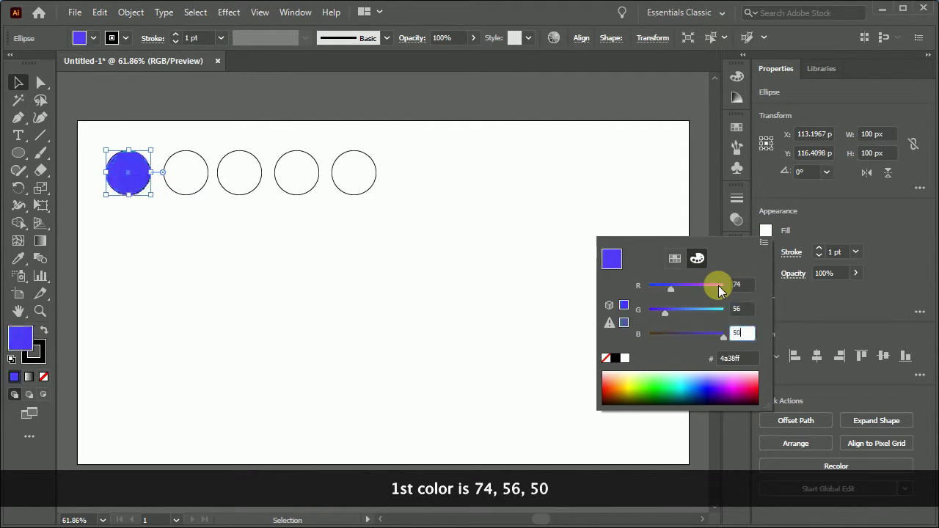
key(Tab)
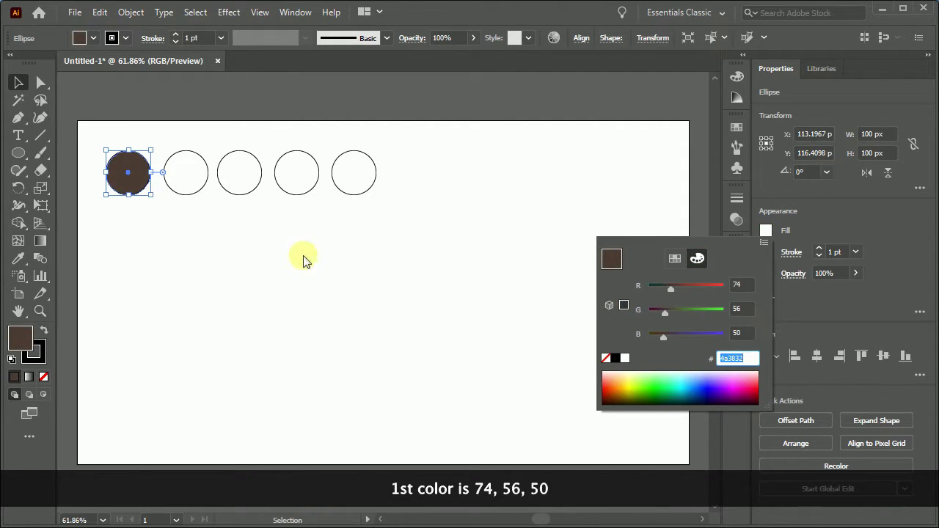
click(303, 256)
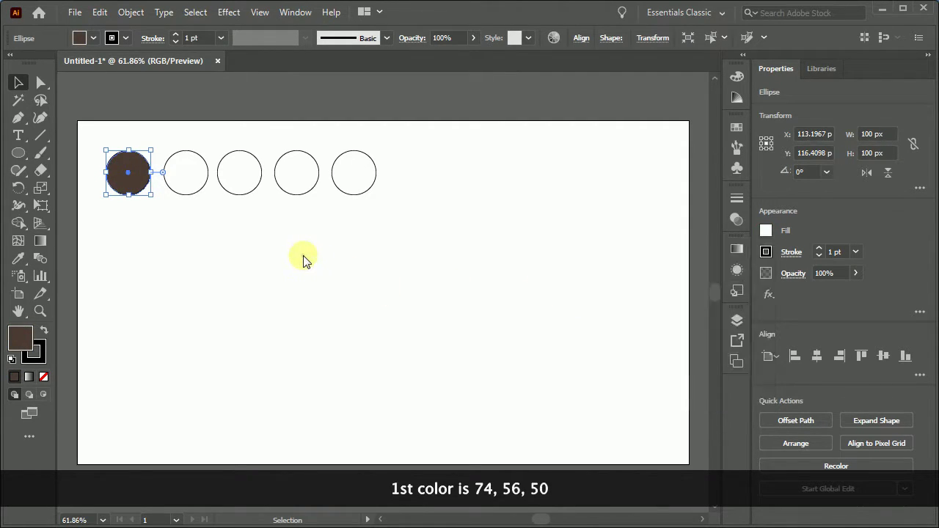
Fill the second circle with brown RGB 150, 122, 84.
click(191, 185)
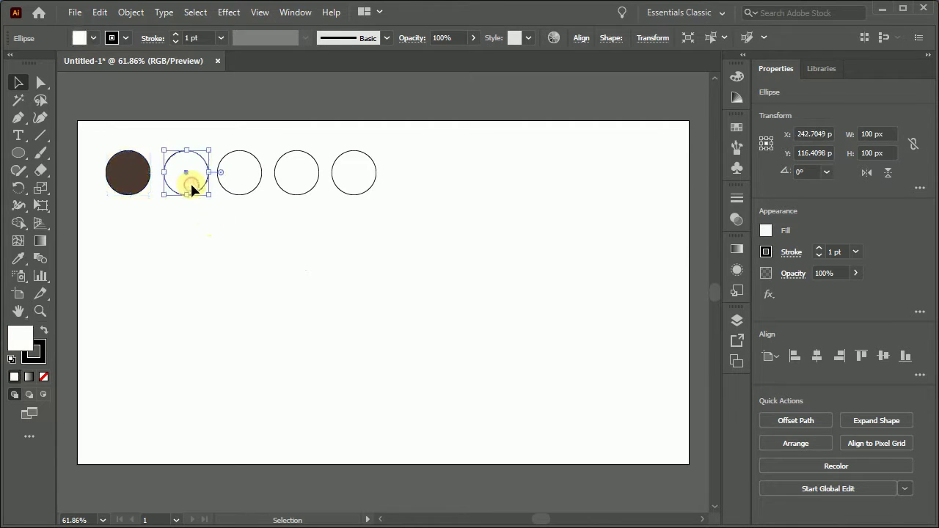
click(764, 230)
click(719, 283)
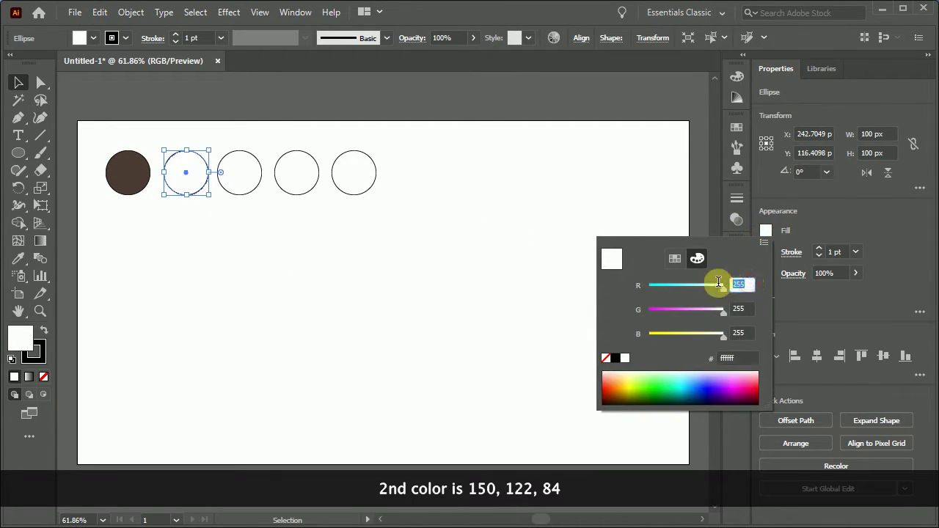
text(0)
key(Tab)
text(122)
key(Tab)
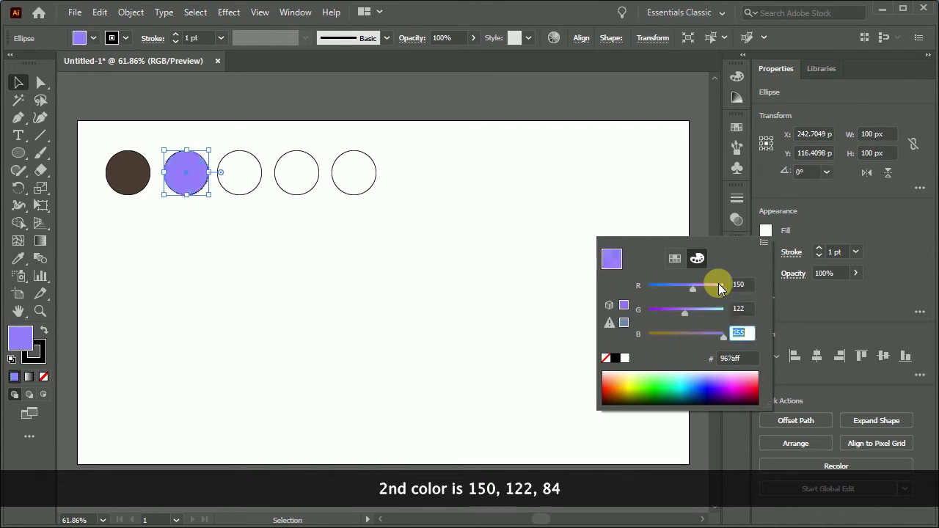
text(84)
key(Tab)
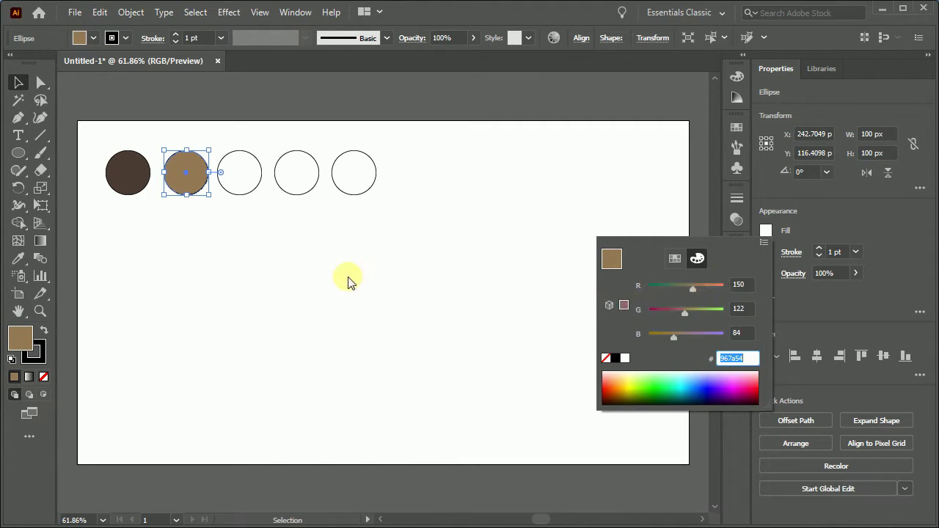
click(348, 278)
Fill the third circle with off-white RGB 228, 228, 220.
click(243, 190)
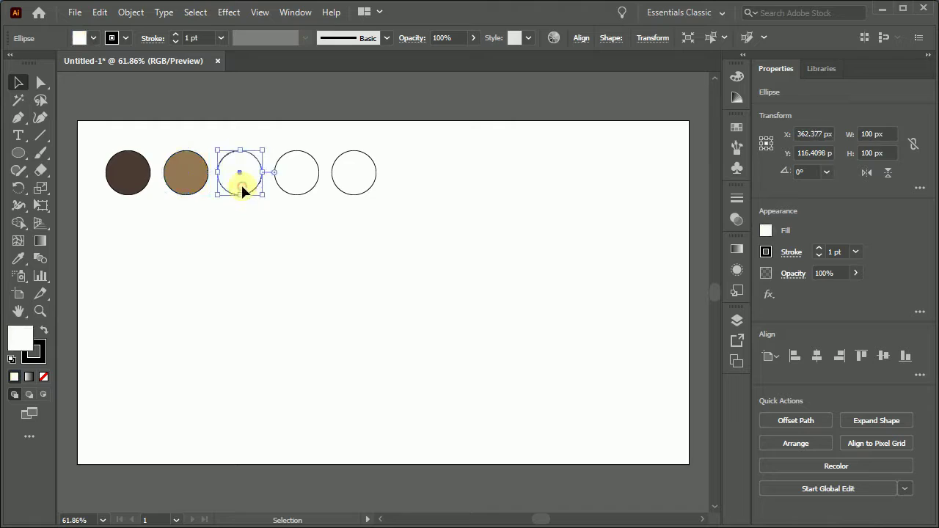
click(765, 231)
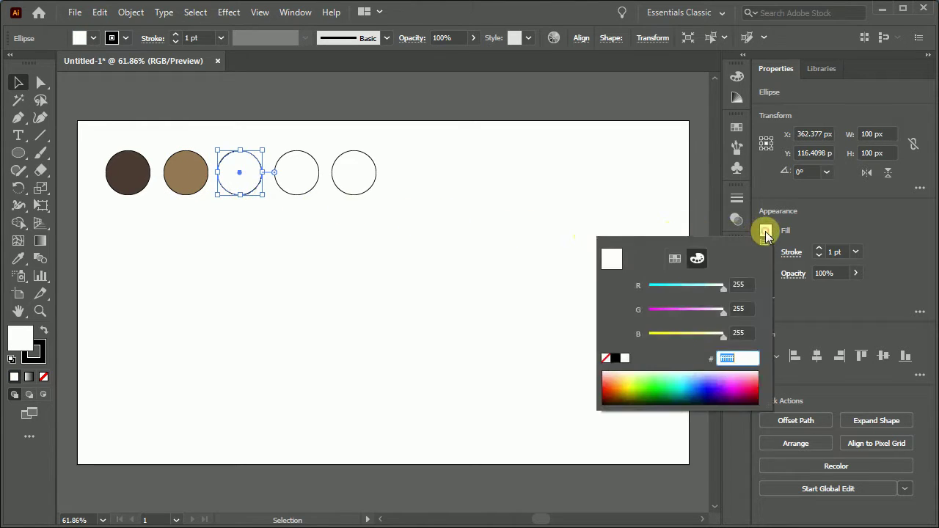
click(742, 283)
drag(746, 282, 711, 282)
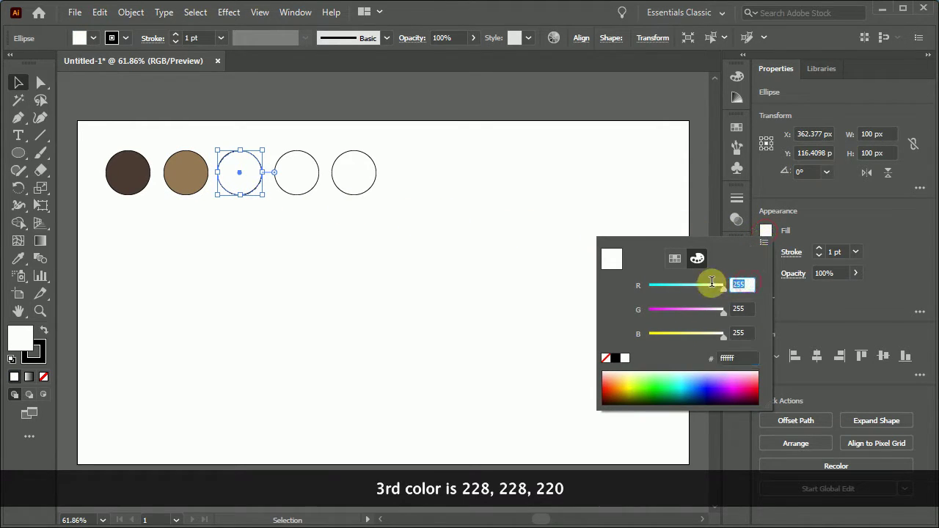
text(228)
key(Tab)
text(228)
key(Tab)
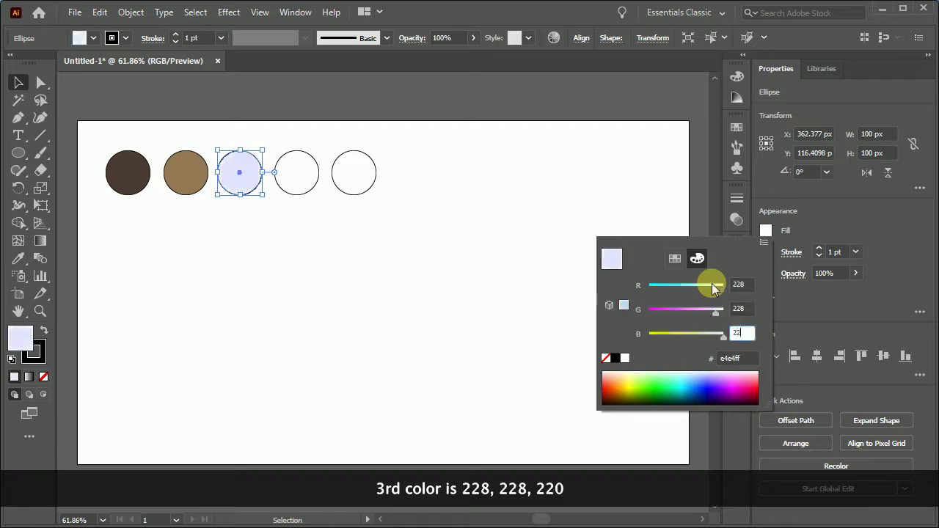
text(220)
key(Tab)
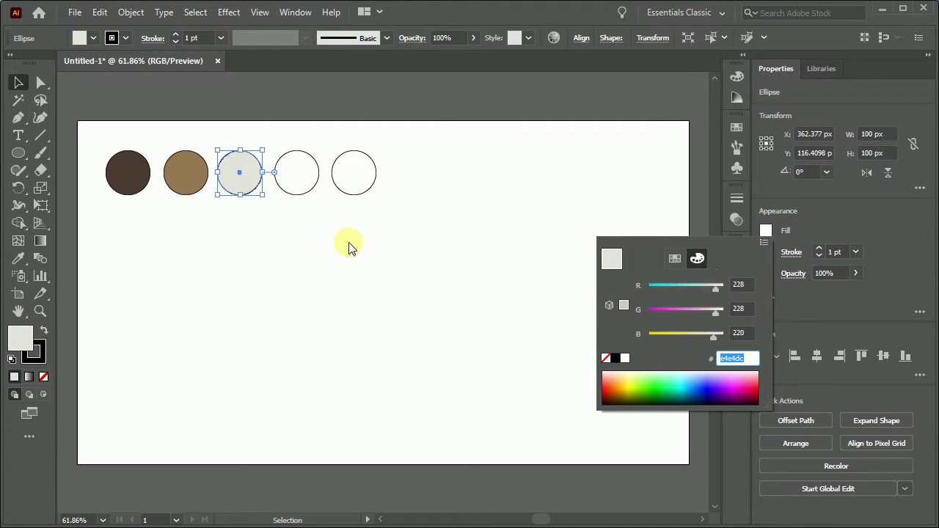
click(351, 247)
Fill the fourth circle with beige RGB 204, 182, 164.
click(298, 182)
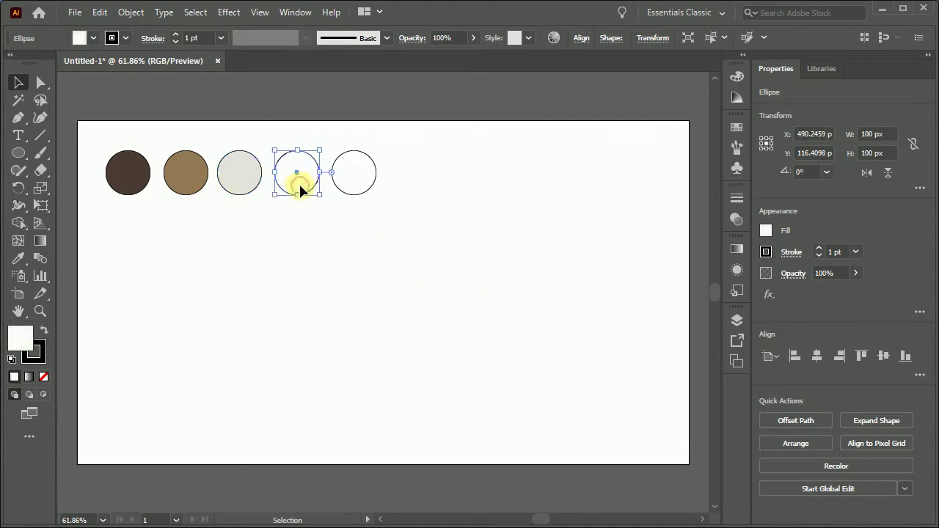
click(765, 231)
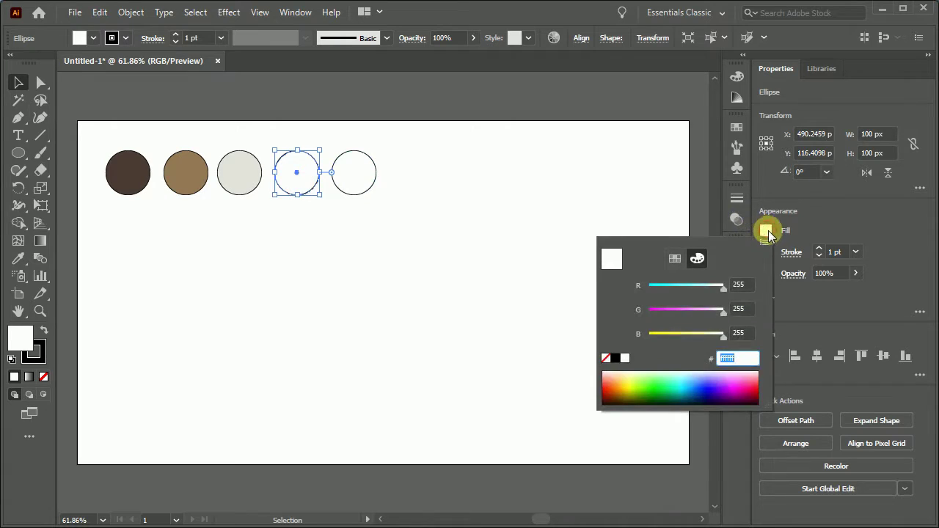
drag(746, 284, 711, 284)
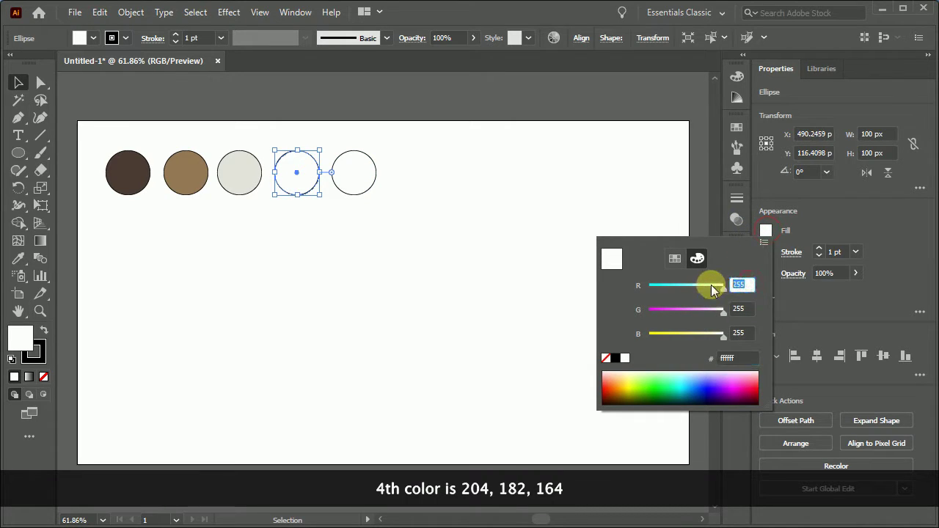
text(204)
key(Tab)
text(182)
key(Tab)
text(1)
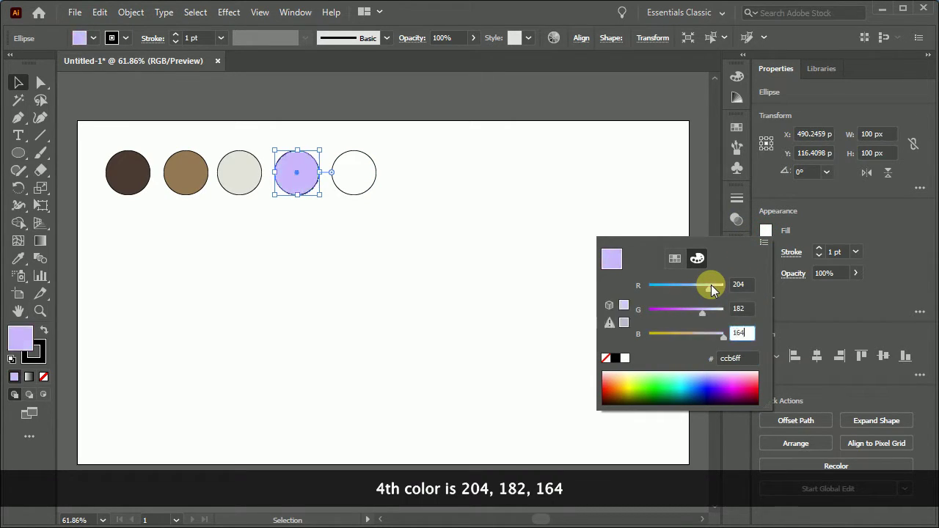
key(Tab)
click(421, 231)
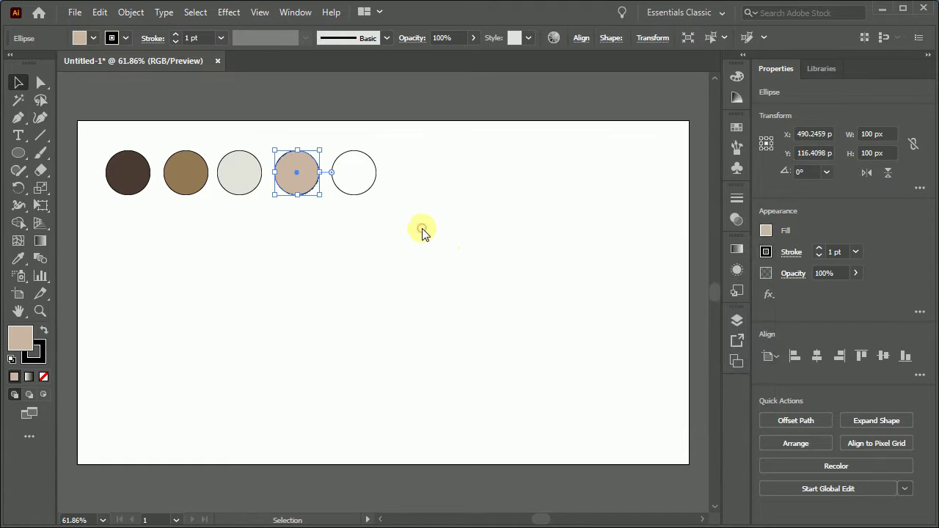
Fill the fifth circle with tan RGB 174, 140, 106.
click(353, 185)
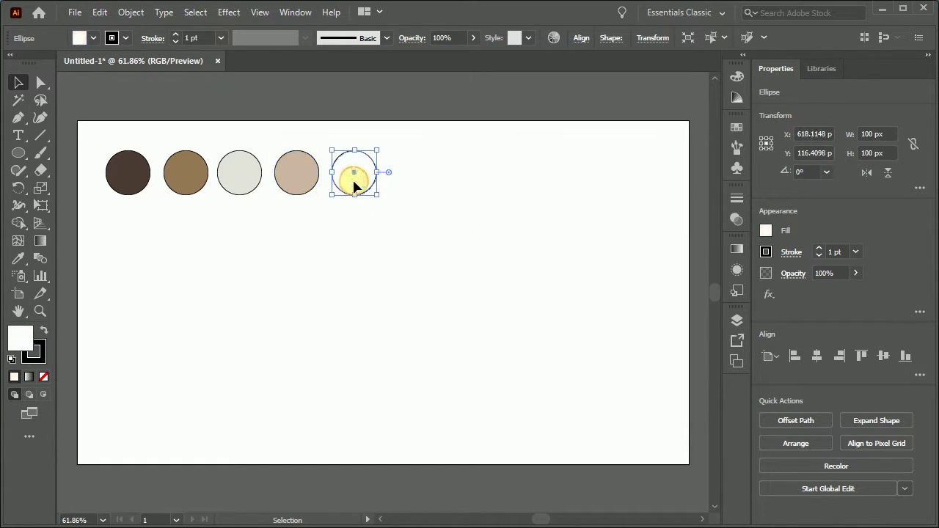
click(765, 230)
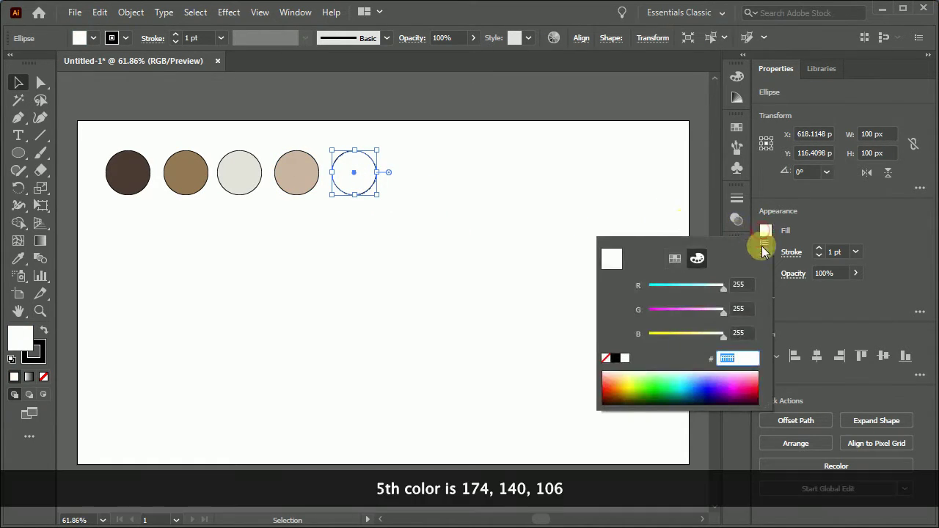
click(743, 285)
text(17)
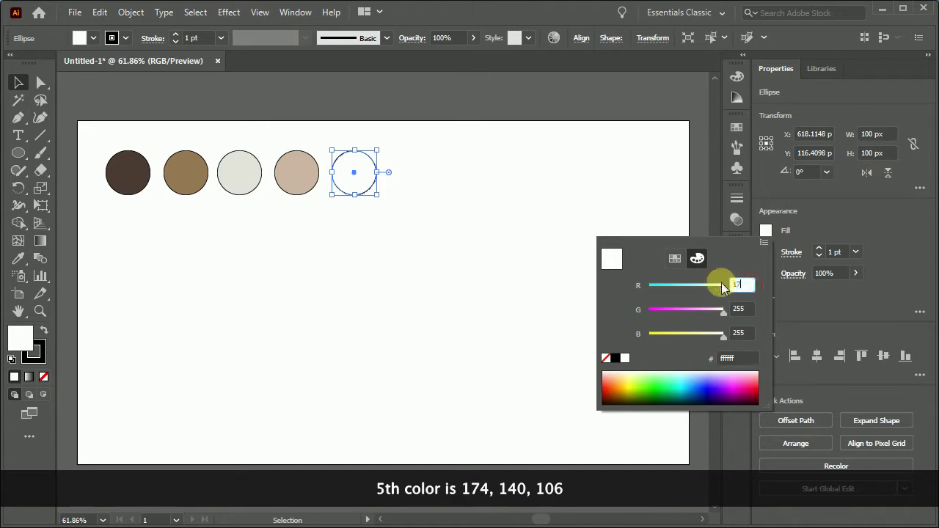
text(4)
key(Tab)
text(140)
key(Tab)
text(106)
key(Tab)
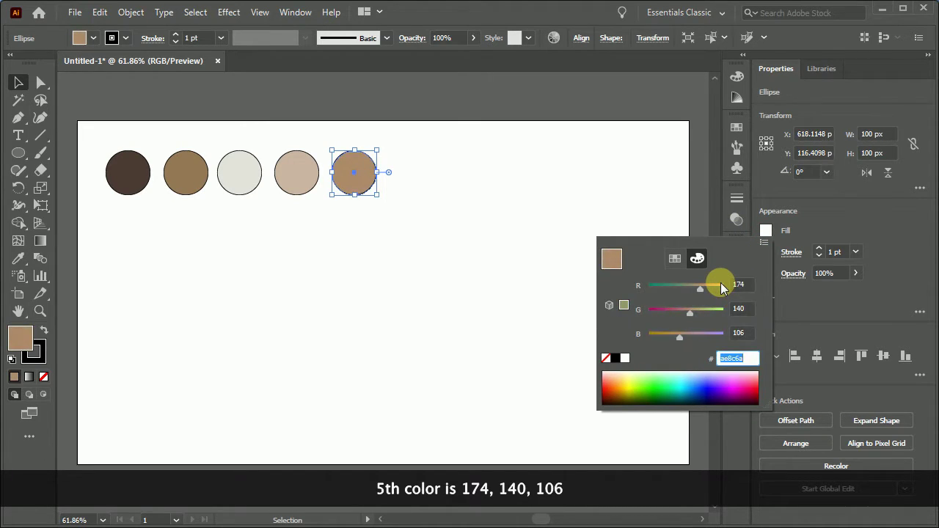
click(398, 263)
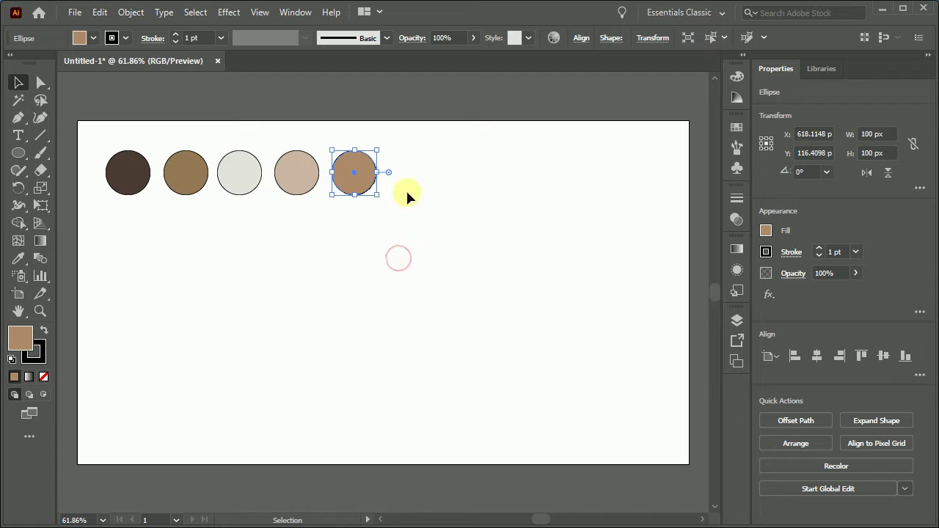
Move the five colour circles onto the pasteboard above the artboard.
drag(400, 149, 106, 224)
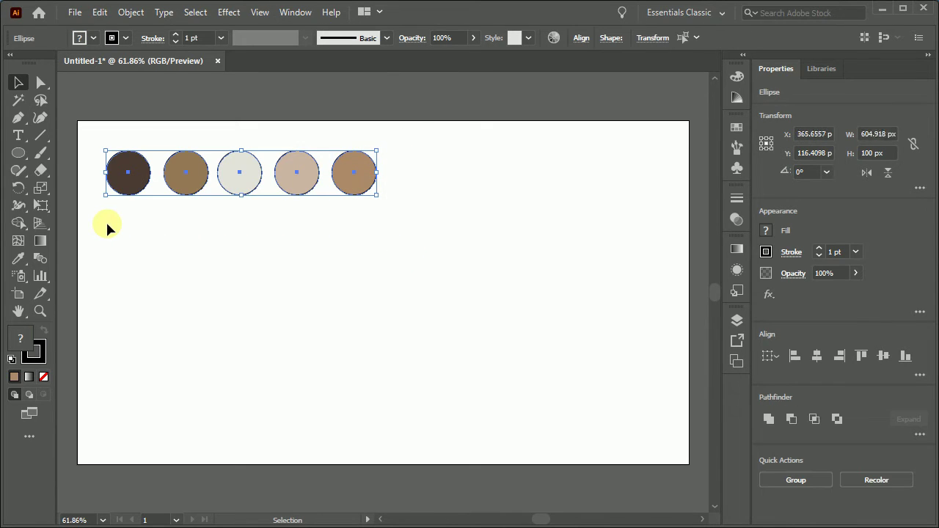
drag(154, 249, 214, 341)
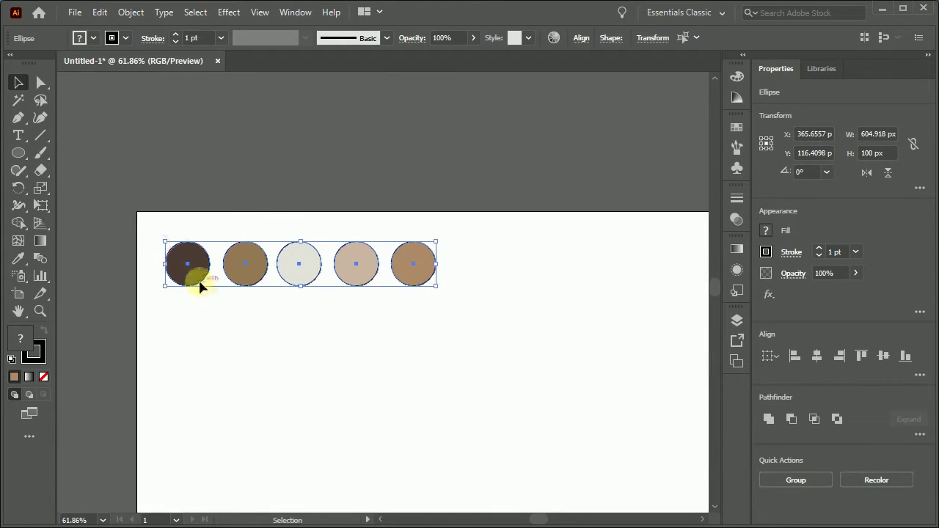
drag(197, 279, 195, 188)
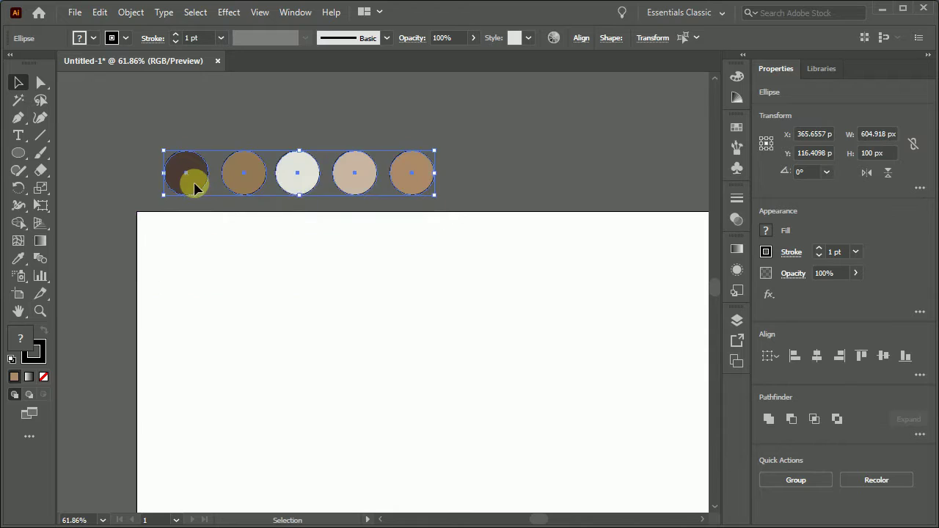
Set the circles' stroke to None, then deselect and recentre the artboard.
click(765, 253)
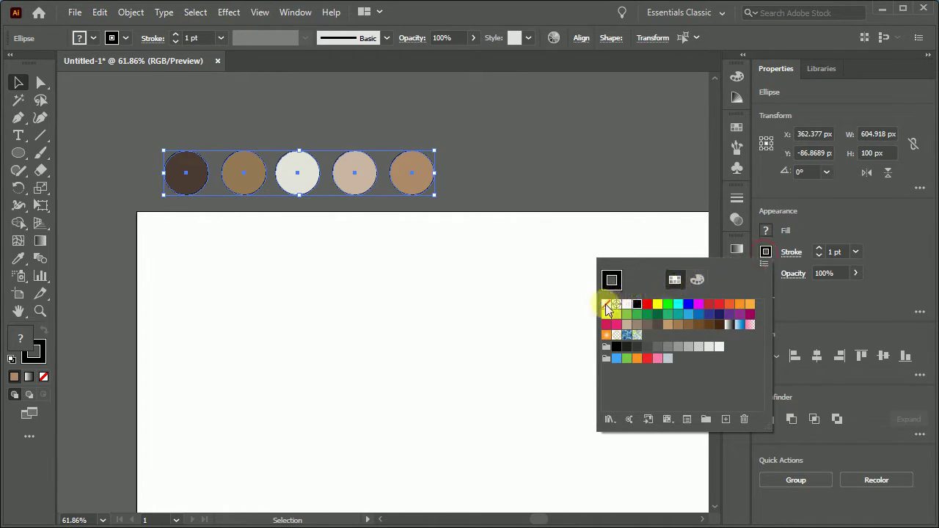
click(606, 304)
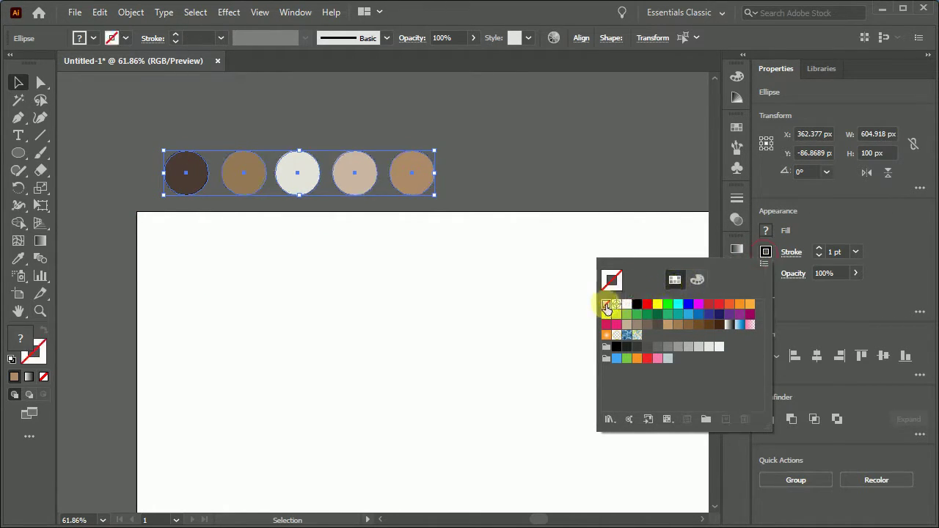
click(518, 291)
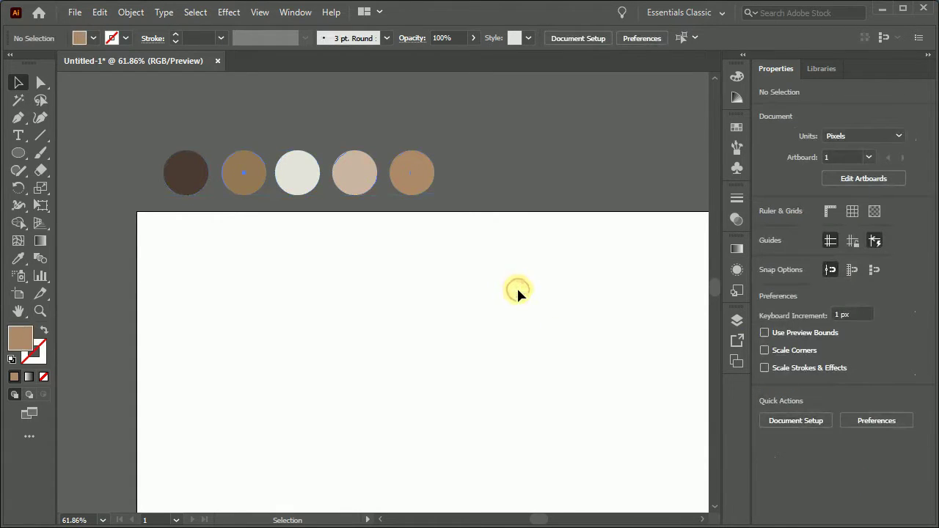
scroll(516, 291, down, 1)
drag(525, 311, 454, 276)
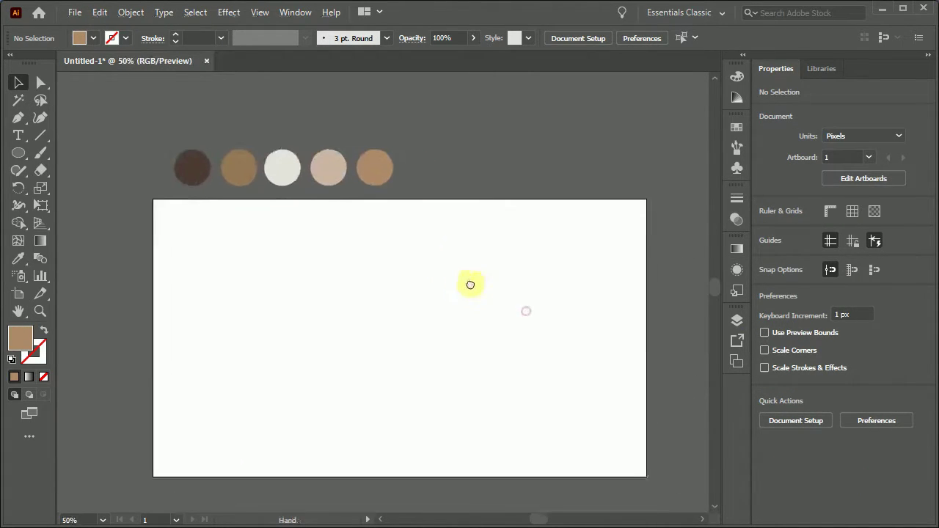
Draw a rectangle covering the whole artboard.
click(16, 155)
drag(14, 159, 64, 152)
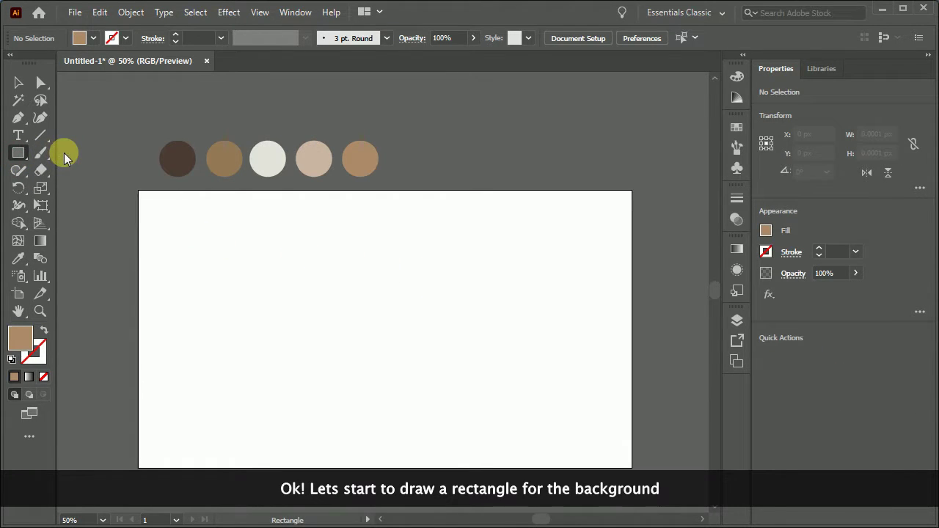
drag(139, 191, 631, 467)
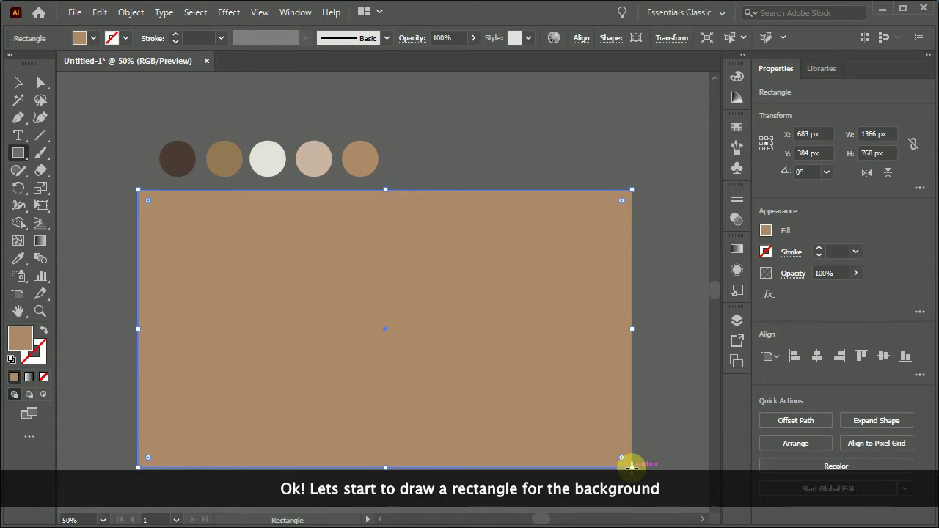
Fill the rectangle with a radial gradient from the beige circle's colour to tan.
click(737, 250)
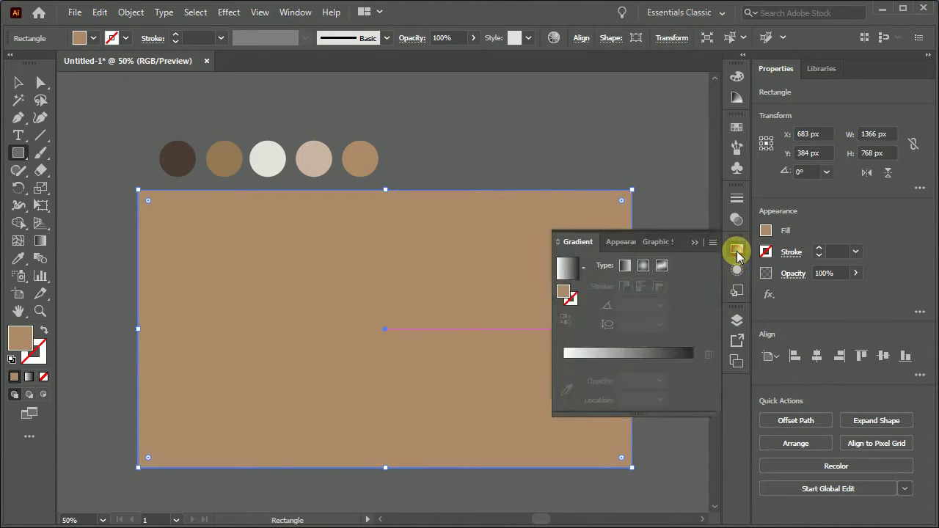
click(643, 266)
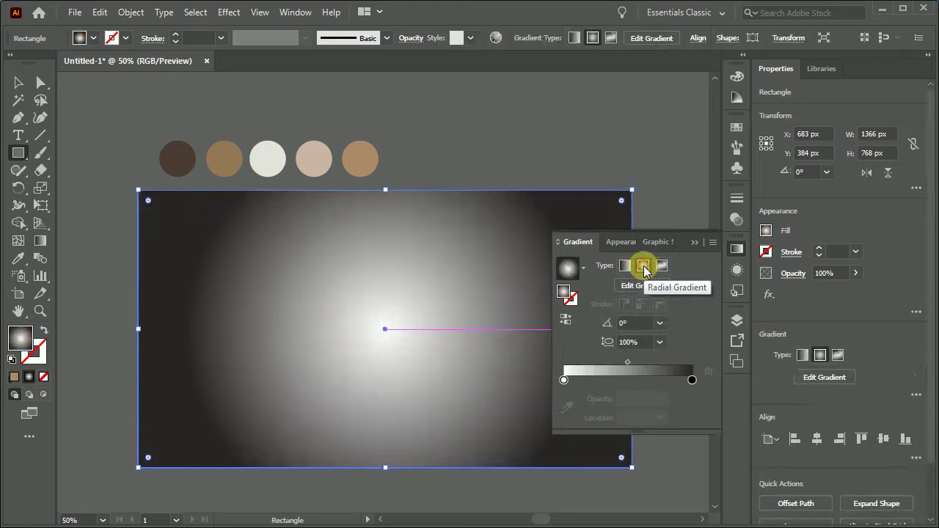
click(563, 380)
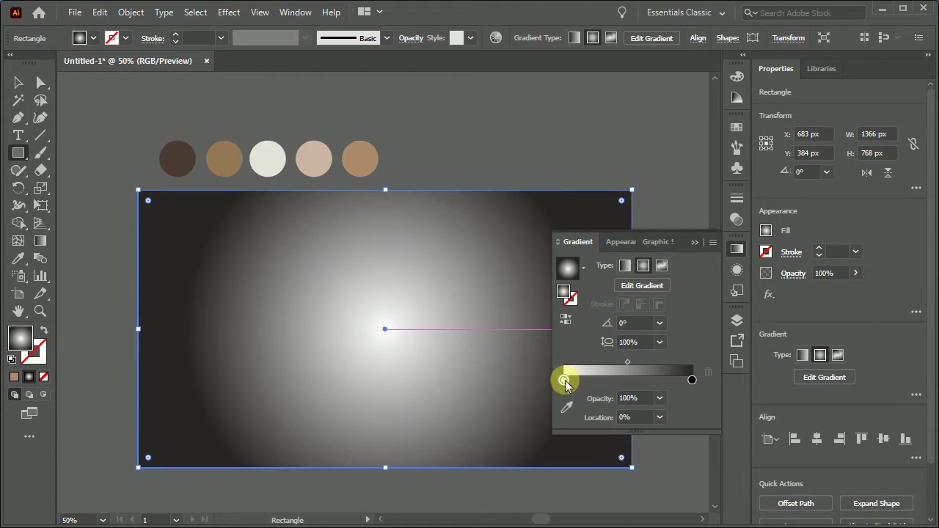
click(567, 408)
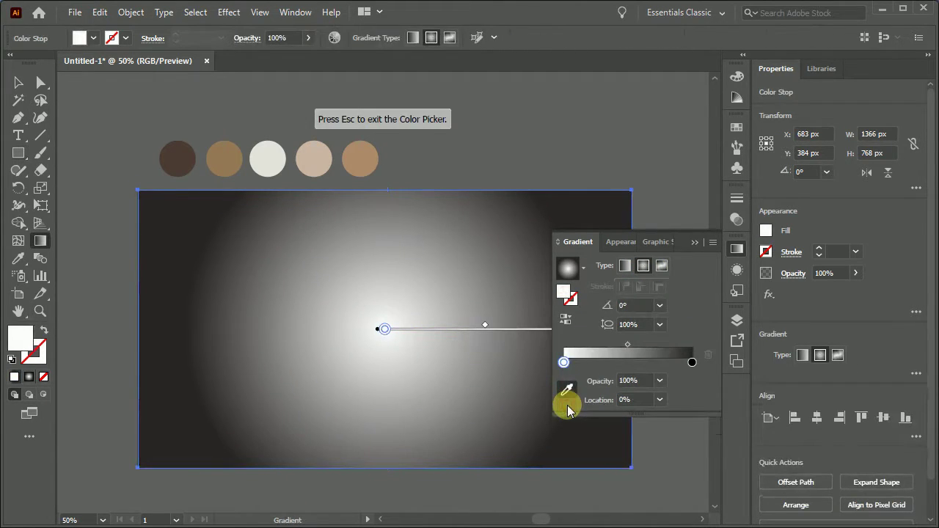
click(320, 164)
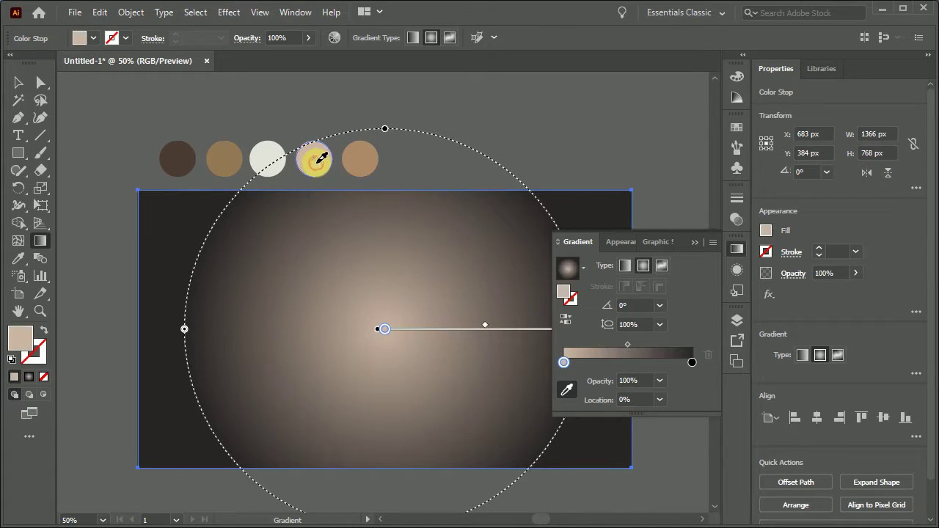
click(691, 363)
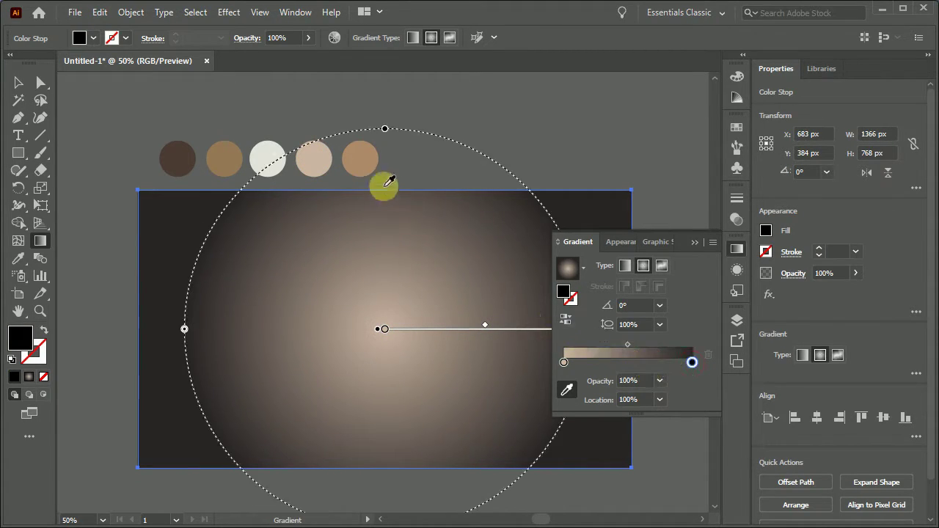
click(366, 149)
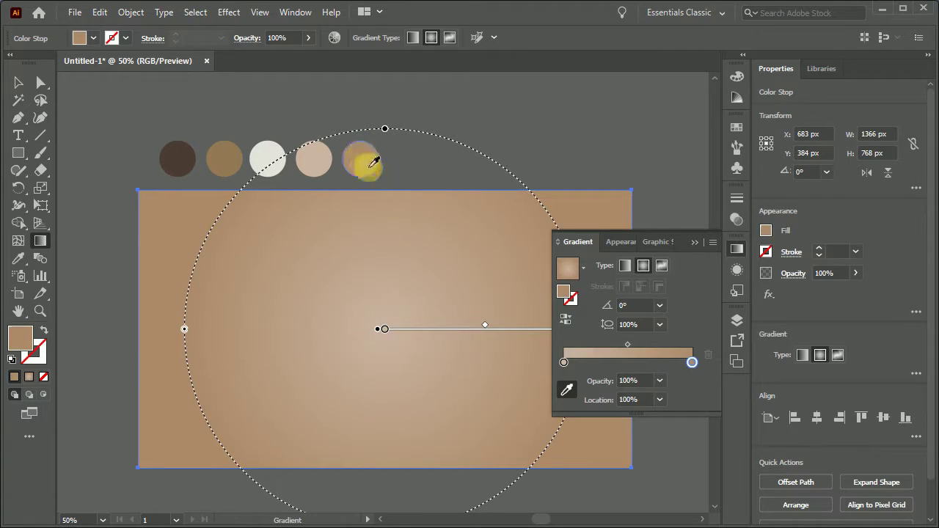
Lock the background rectangle in Layer 1.
click(737, 323)
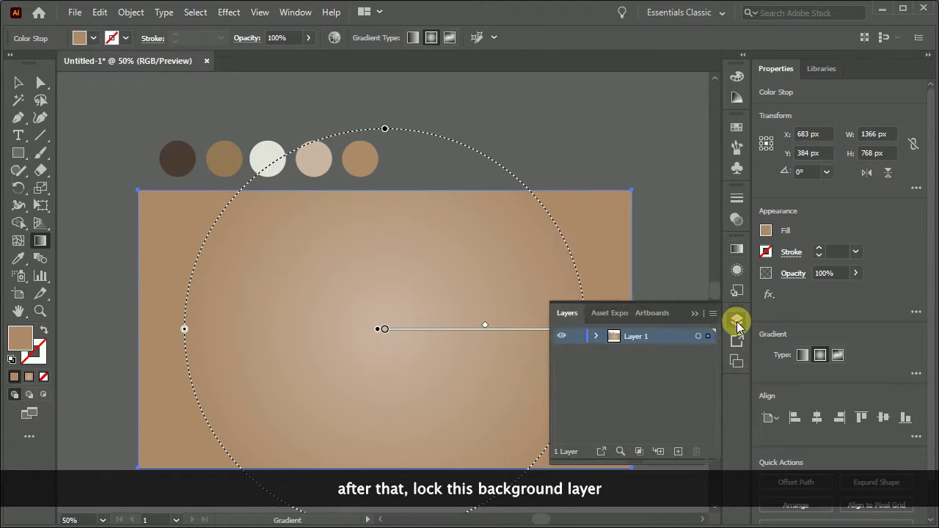
click(595, 336)
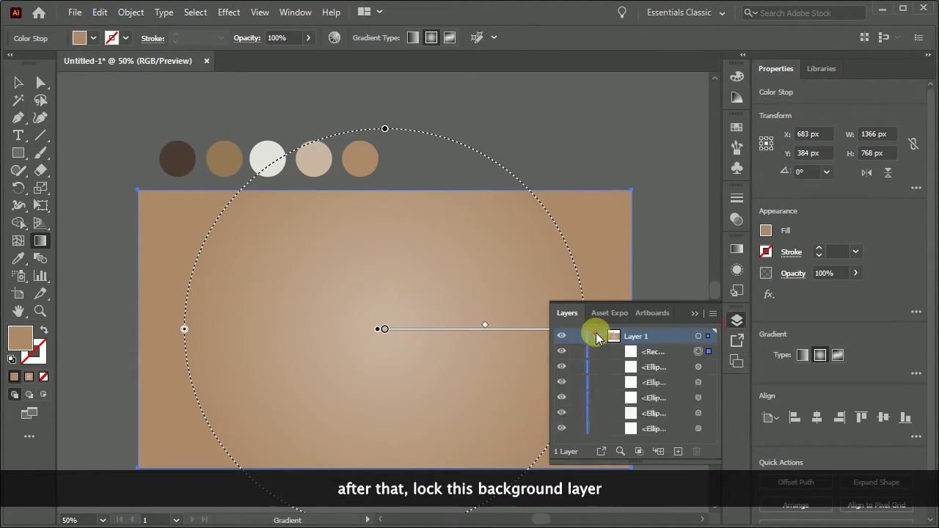
click(577, 351)
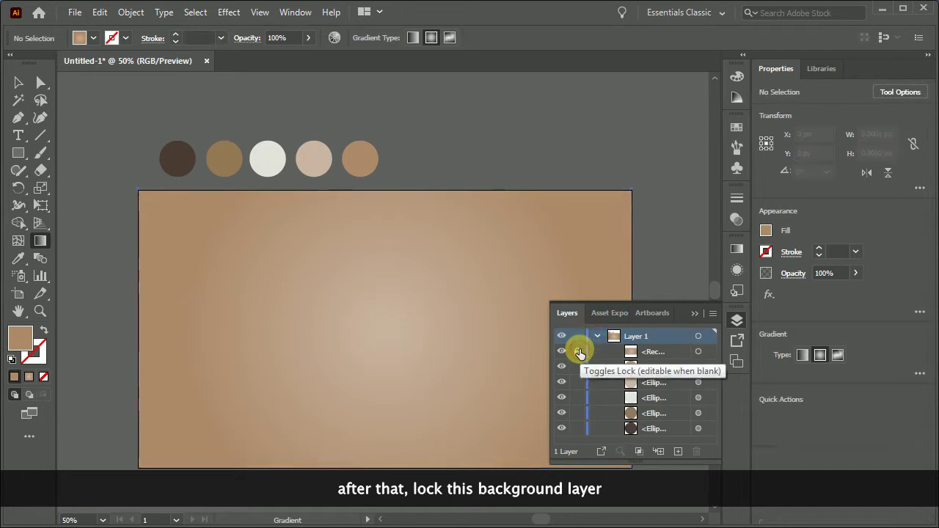
click(736, 325)
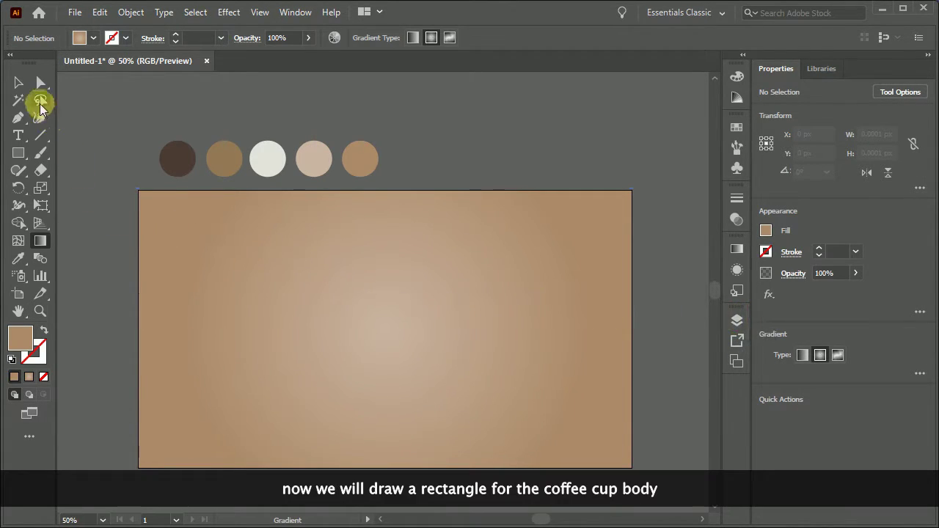
Create a 240 × 300 px rectangle at the artboard centre filled with the off-white colour.
click(19, 154)
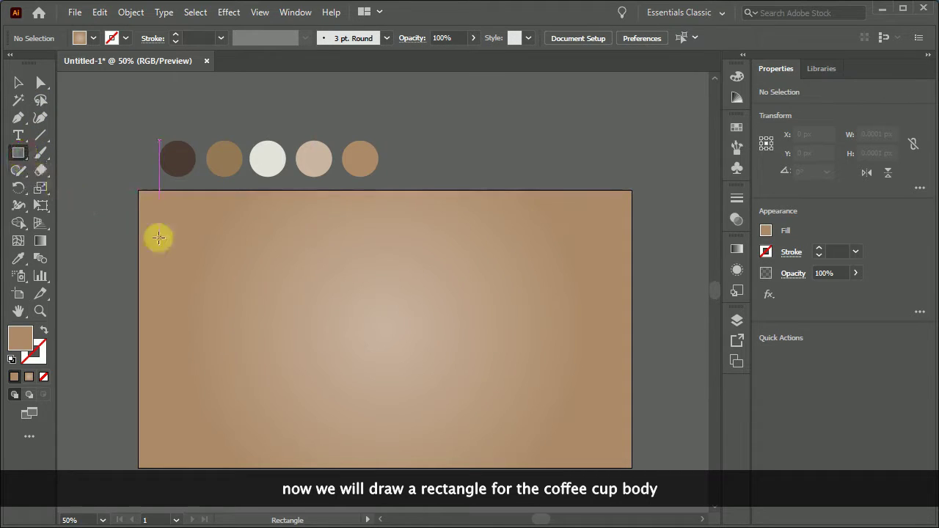
alt+click(386, 330)
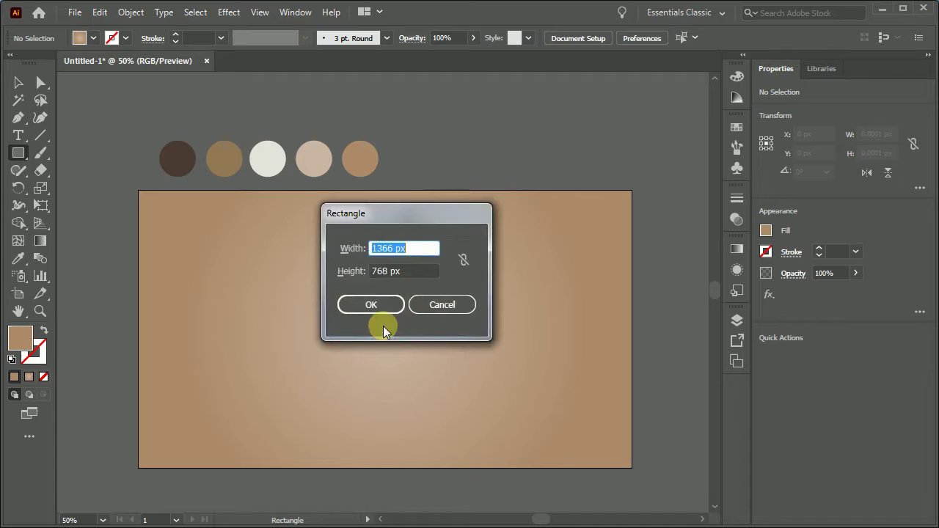
text(240)
key(Tab)
text(300)
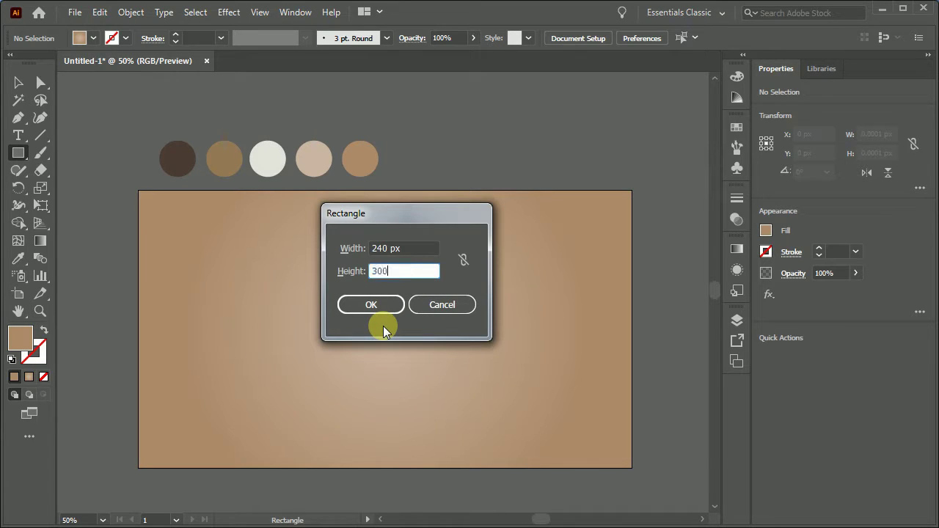
key(Tab)
click(375, 303)
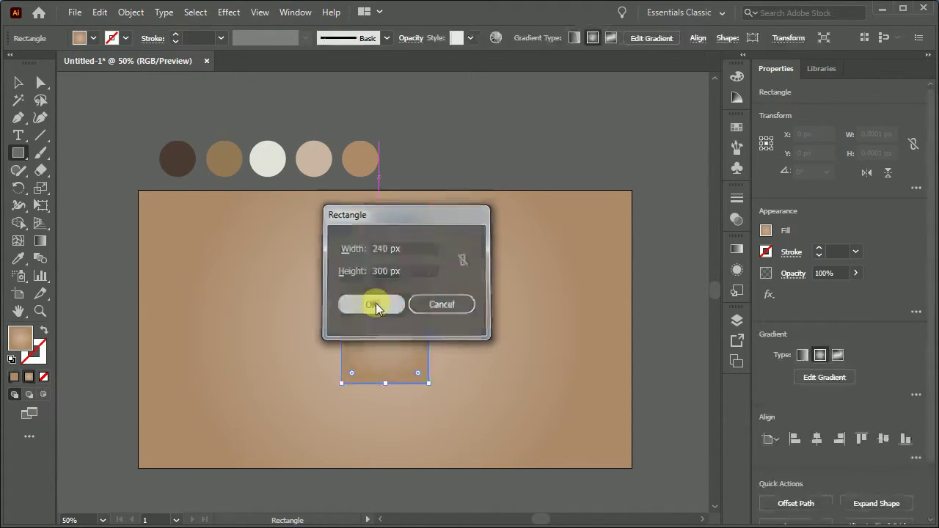
click(18, 259)
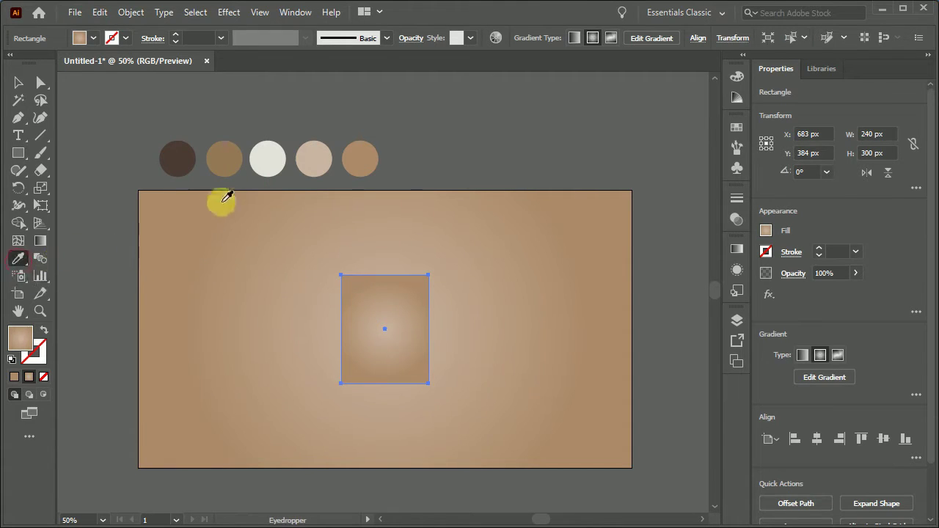
click(267, 167)
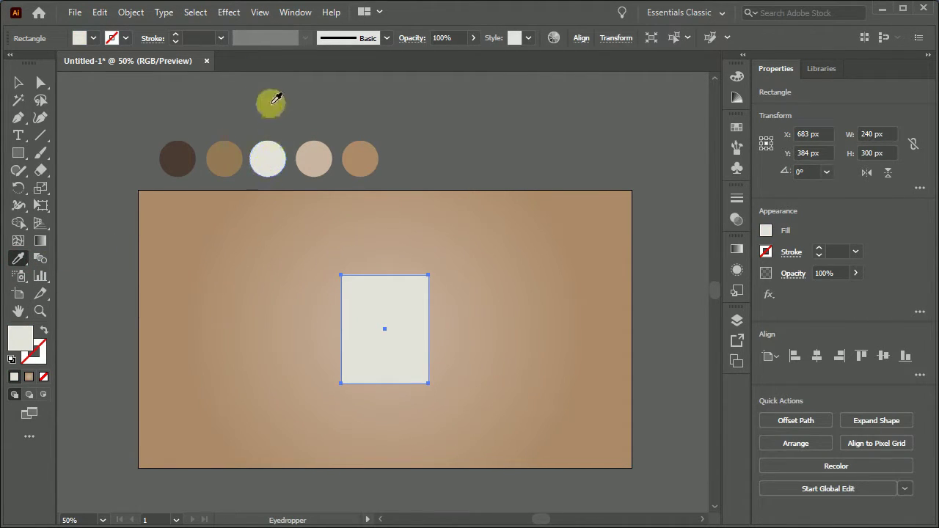
Switch to Outline view and offset the cup rectangle by -20 px.
click(260, 13)
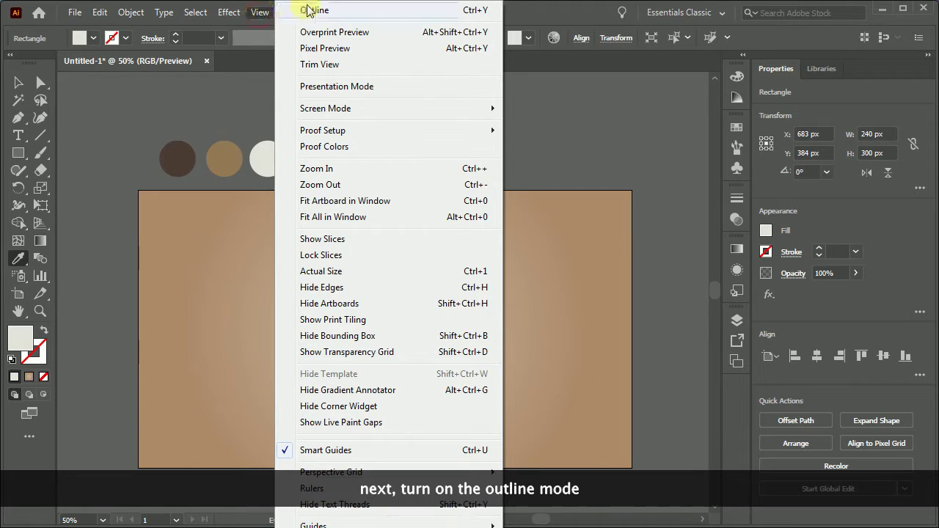
click(314, 11)
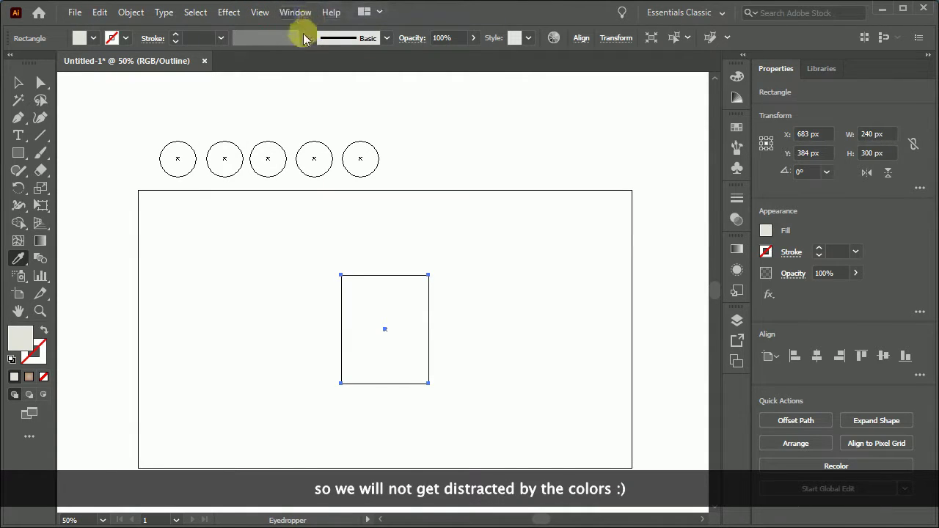
click(18, 84)
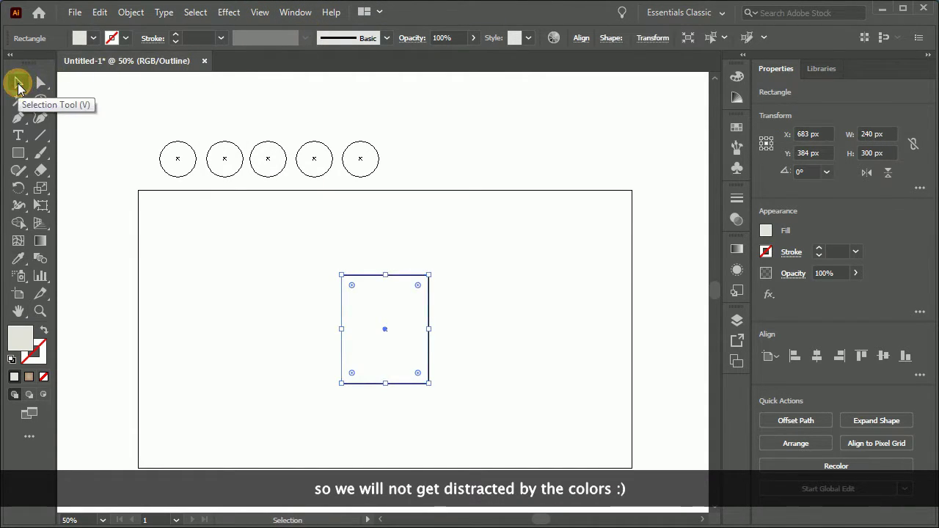
click(130, 12)
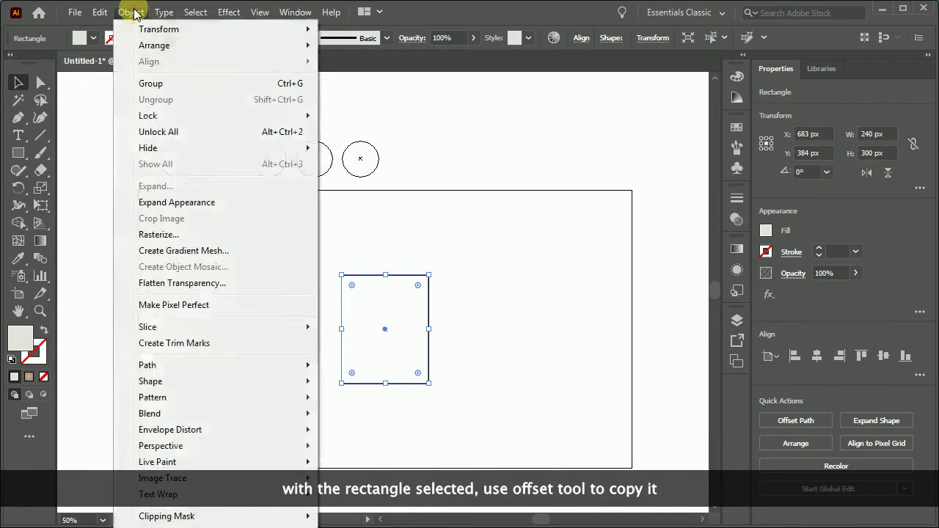
mouse_move(161, 365)
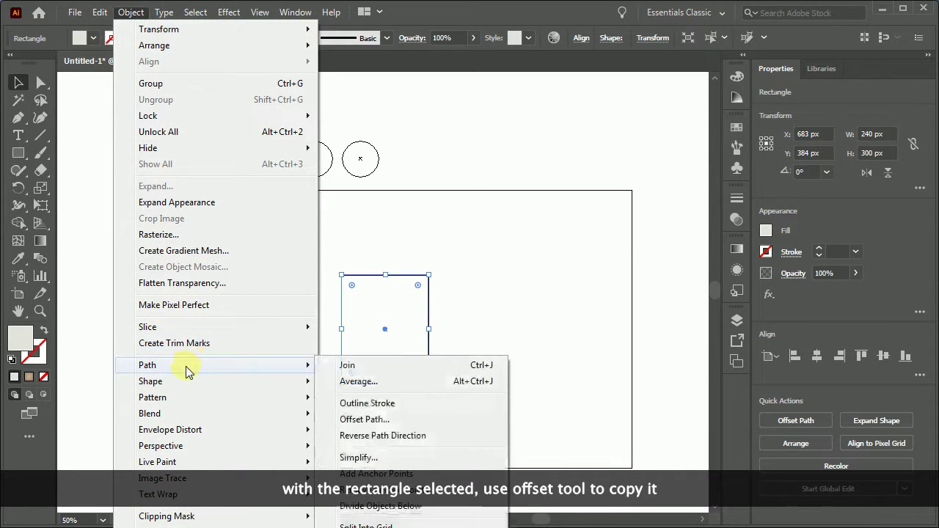
click(370, 419)
text(-20)
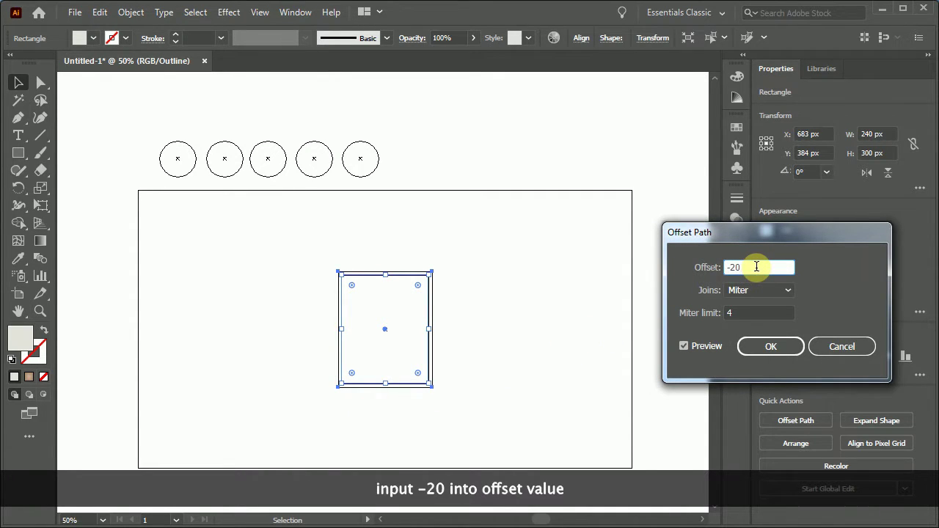
click(772, 348)
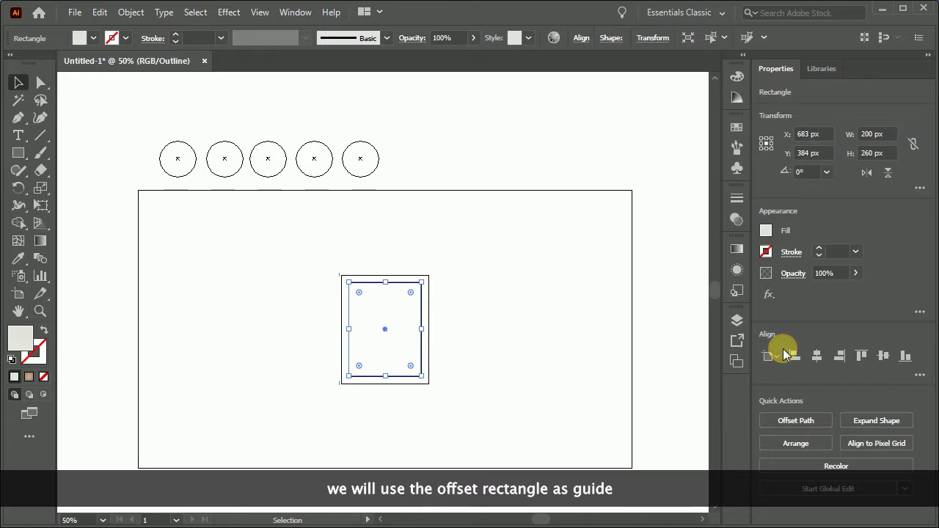
Move the inner guide rectangle down so its bottom aligns with the cup's bottom.
scroll(460, 321, up, 1)
scroll(460, 322, up, 1)
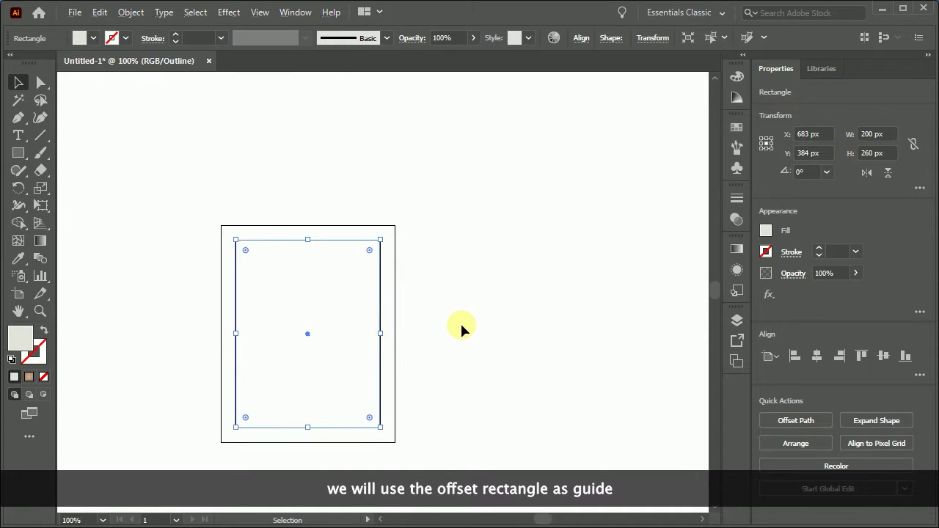
shift+click(333, 427)
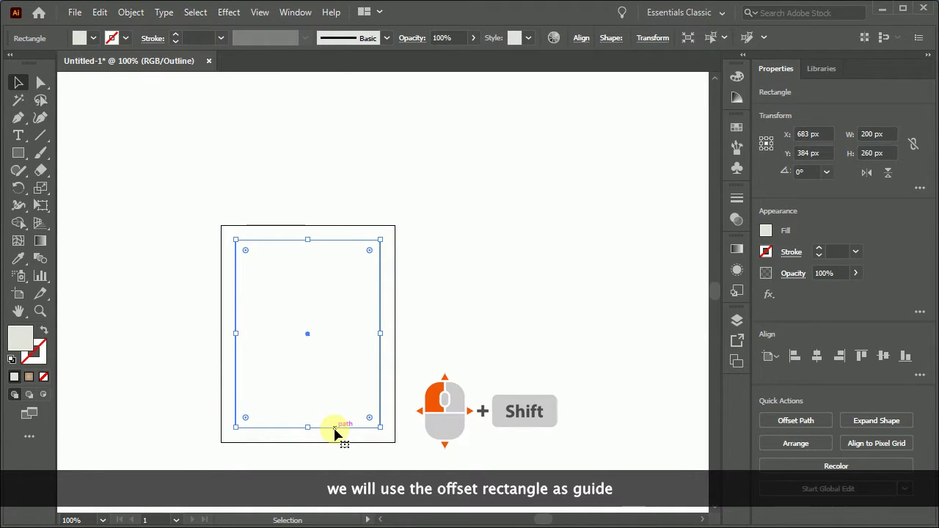
drag(334, 428, 334, 443)
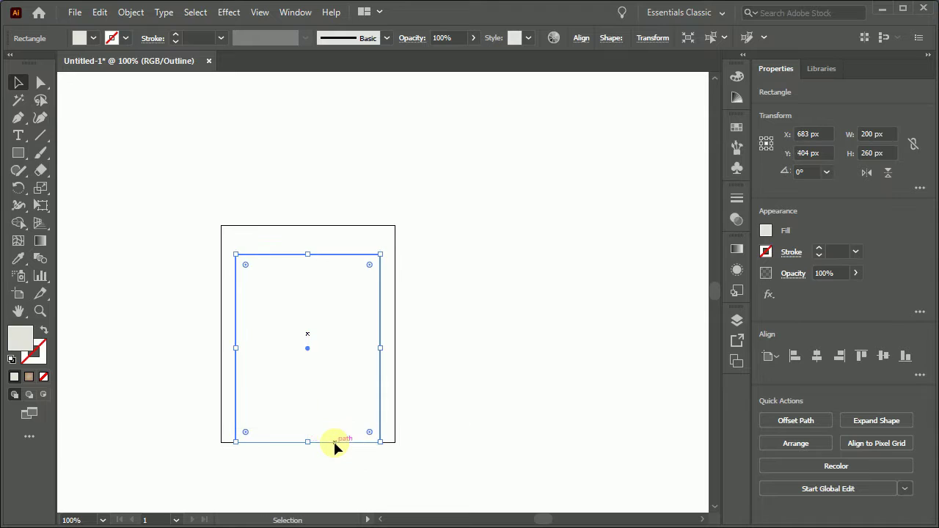
Pull the cup's bottom-left and bottom-right anchors inward to the guide's corners.
click(40, 85)
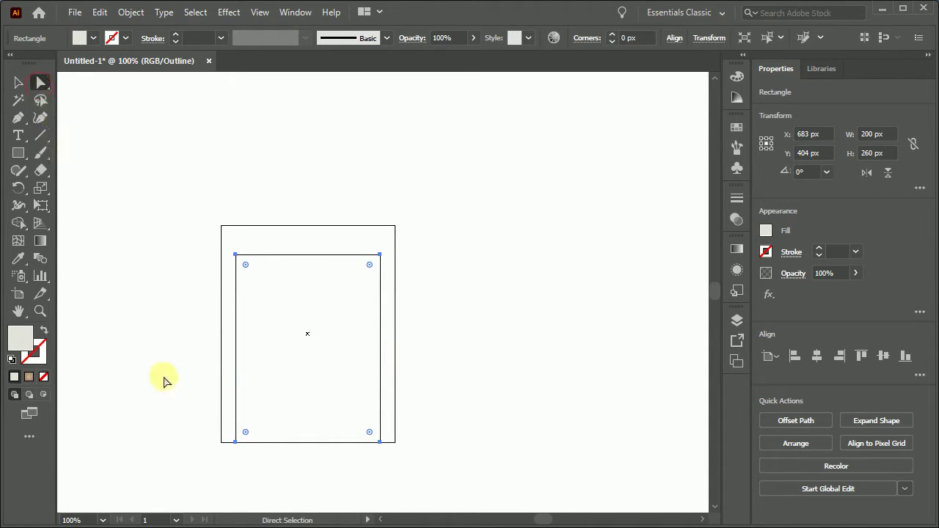
drag(221, 443, 235, 443)
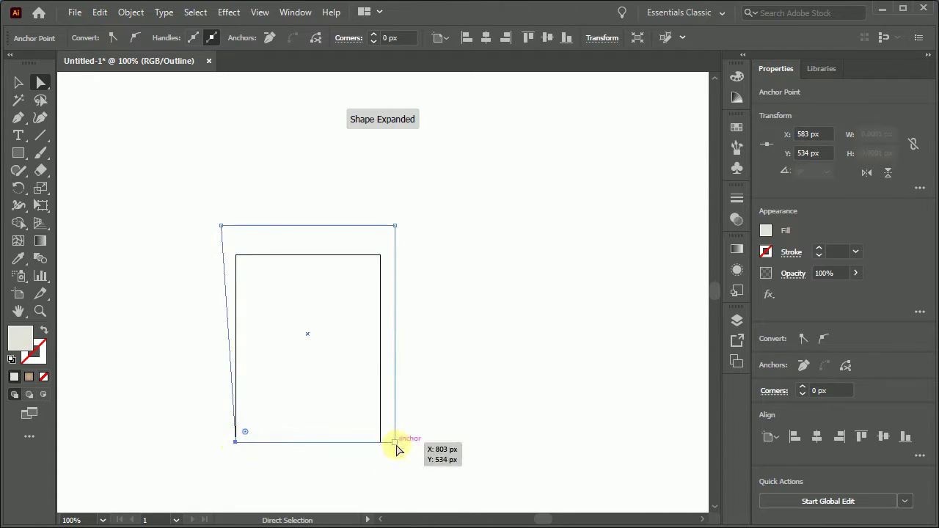
drag(395, 442, 381, 442)
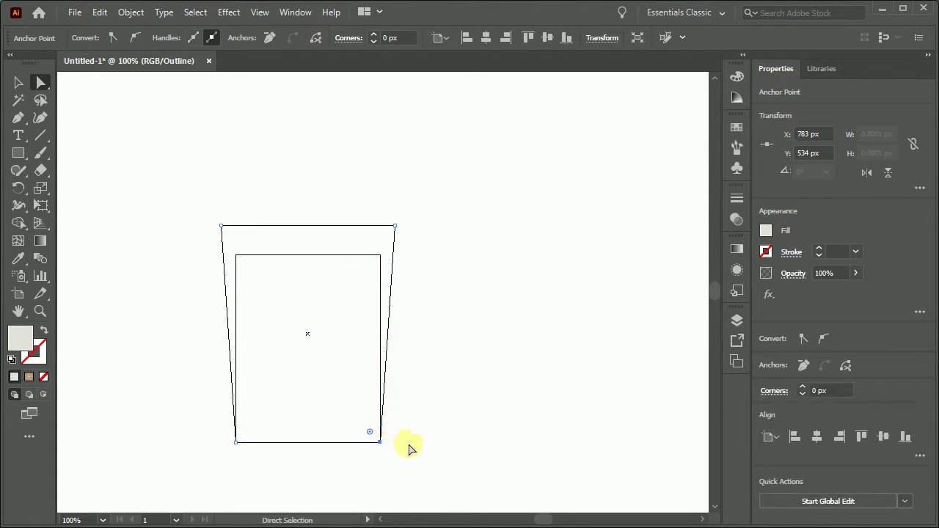
click(408, 447)
alt+scroll(409, 447, down, 1)
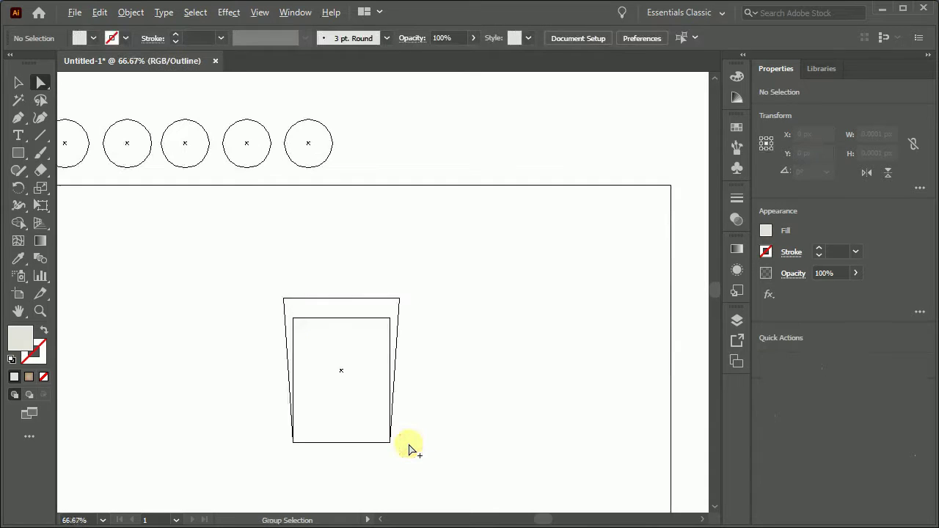
Delete the inner guide rectangle.
click(16, 84)
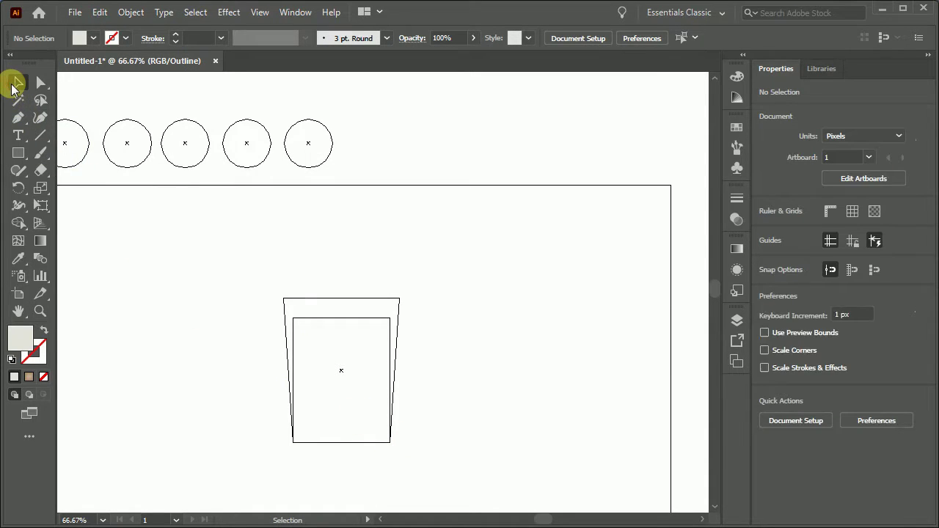
click(297, 317)
key(Delete)
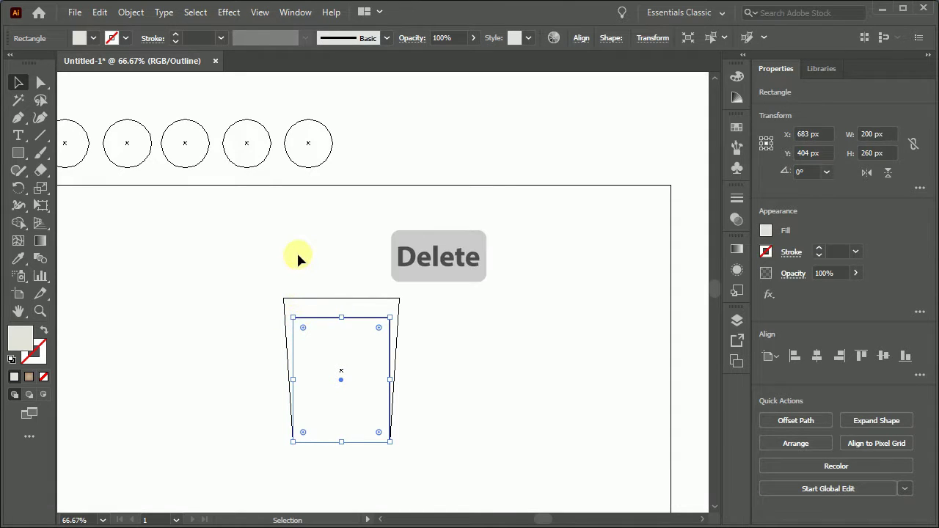
Create a 260 × 30 px rectangle centred on the cup's top edge.
click(18, 154)
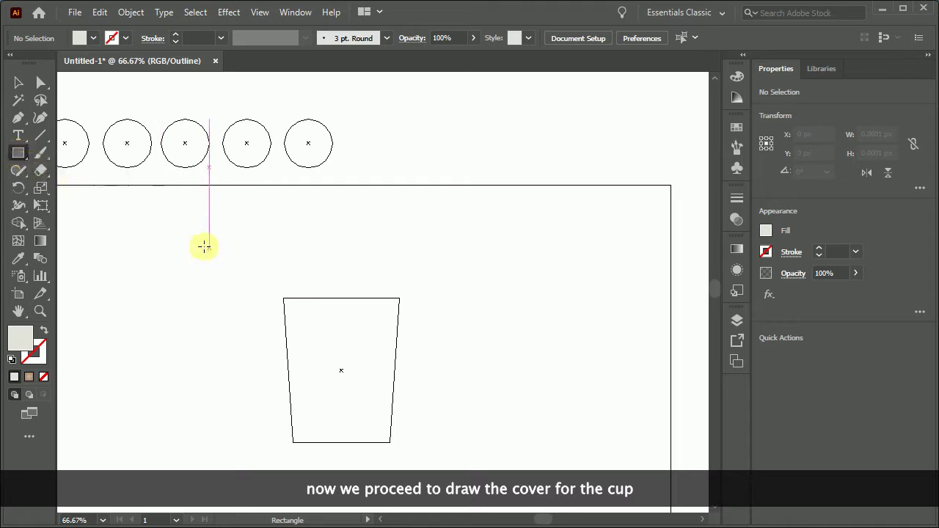
alt+click(340, 298)
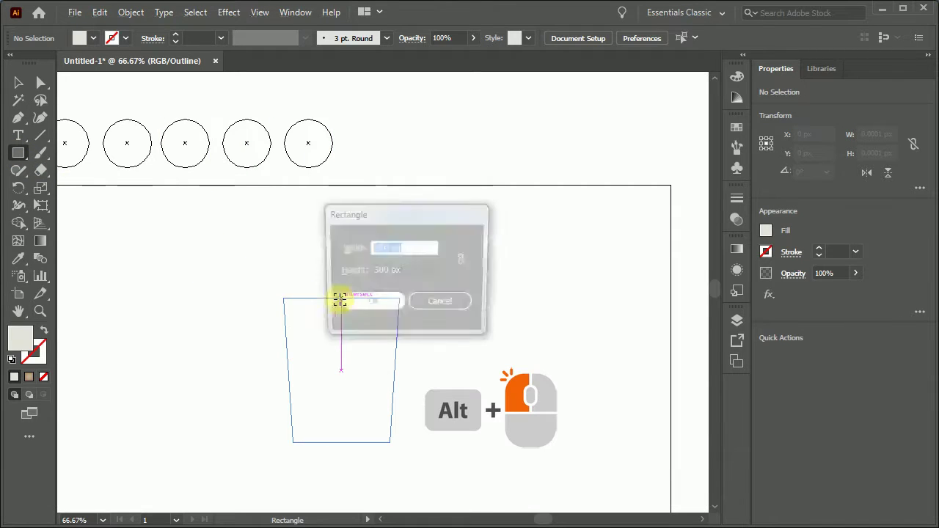
text(260)
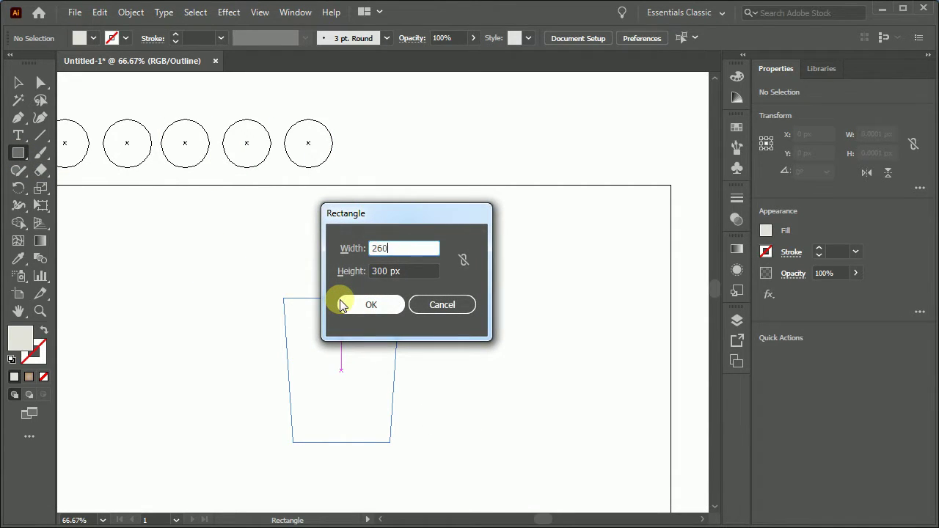
key(Tab)
text(30)
key(Tab)
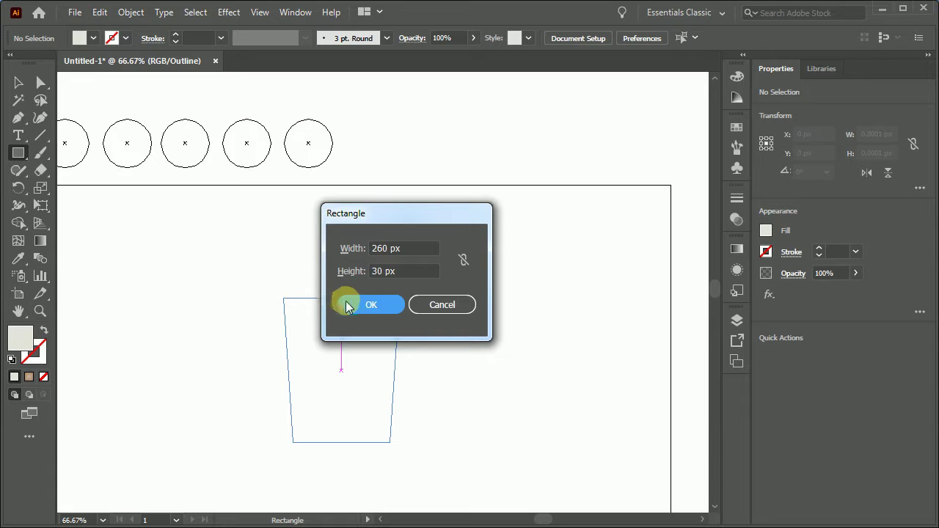
click(347, 307)
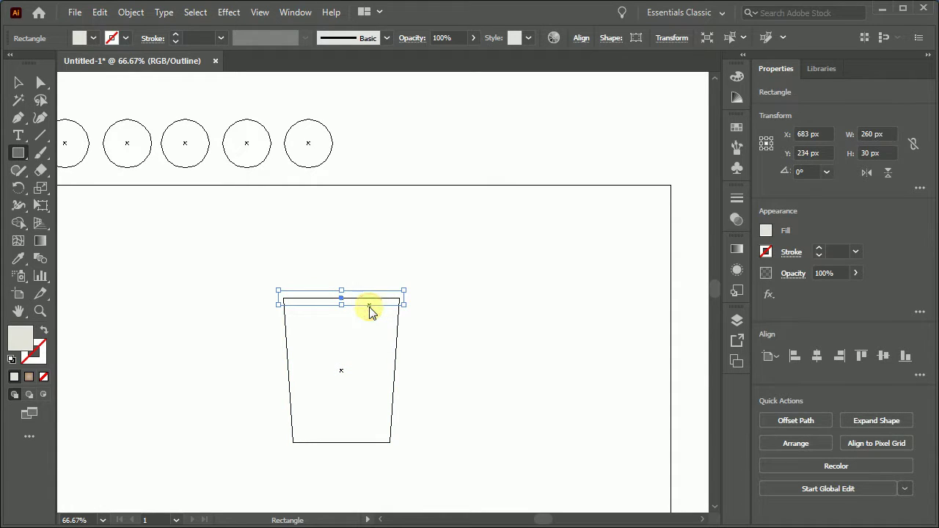
Add a 4 px Offset Path copy of the rim to form the cover.
click(129, 13)
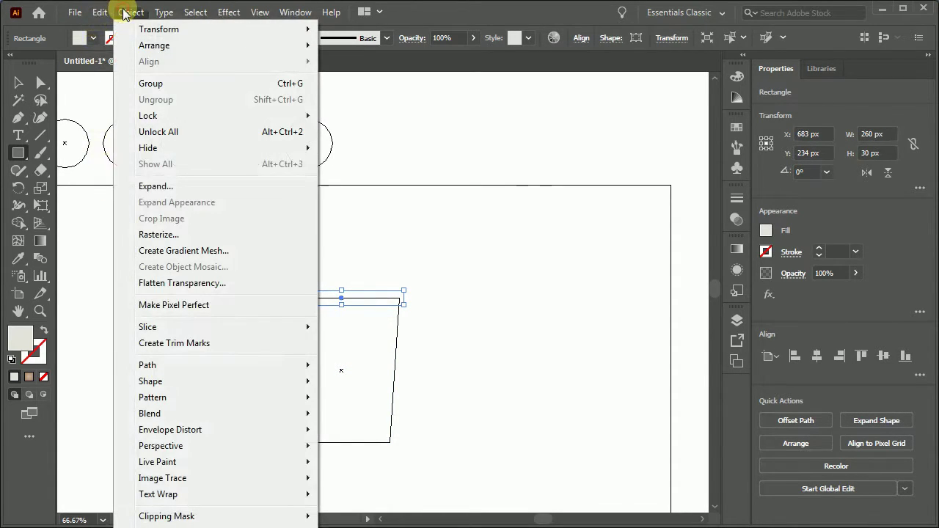
mouse_move(147, 365)
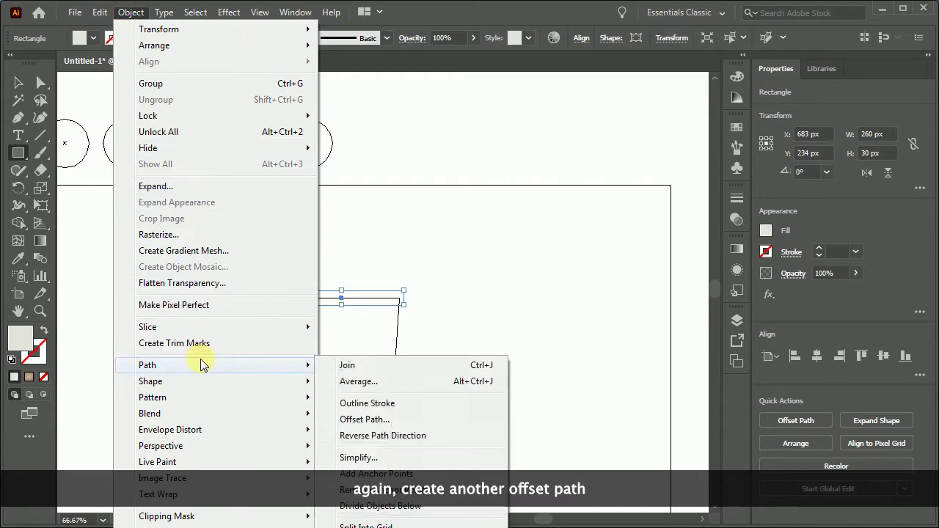
click(370, 424)
text(4)
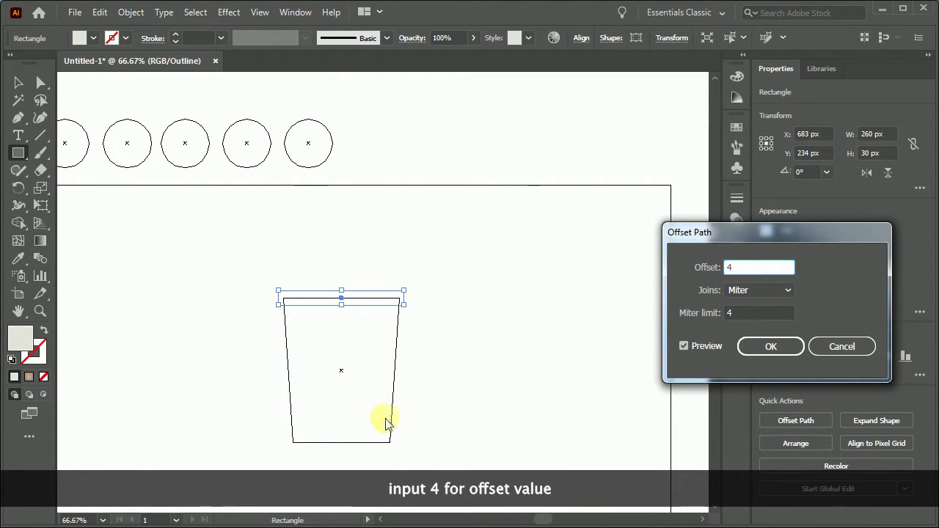
click(768, 346)
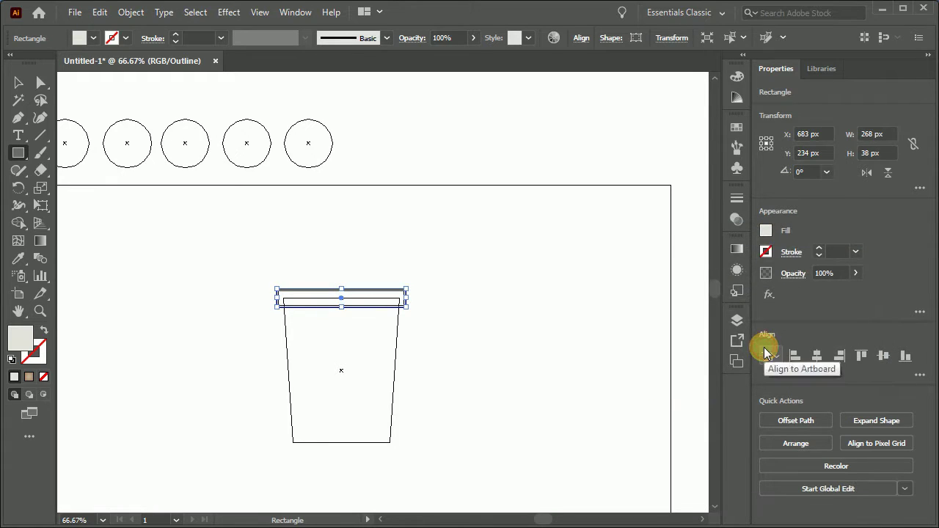
scroll(306, 297, up, 2)
scroll(306, 295, up, 1)
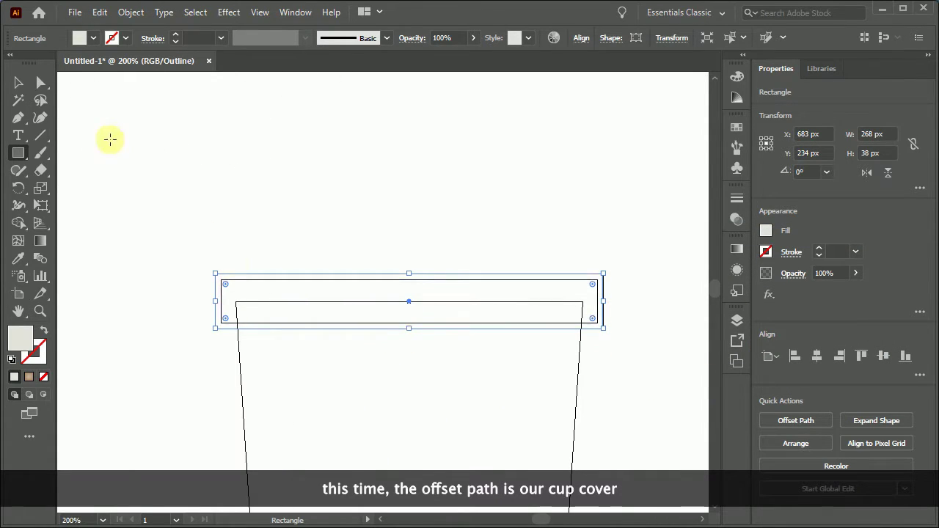
click(18, 82)
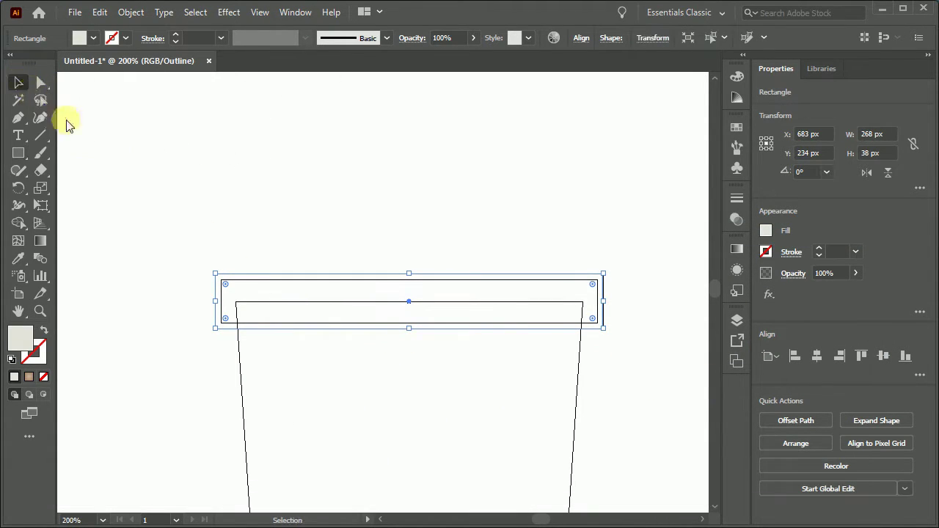
click(252, 293)
shift+click(257, 325)
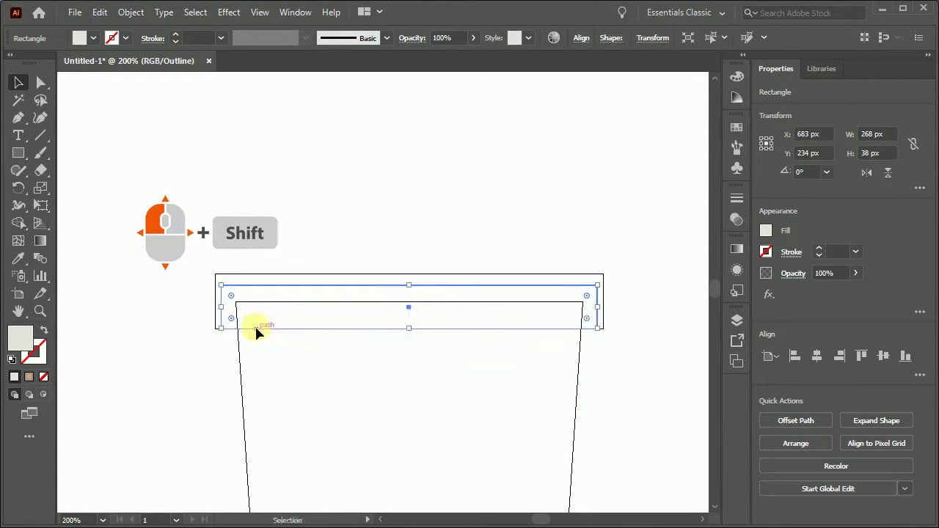
scroll(206, 328, up, 3)
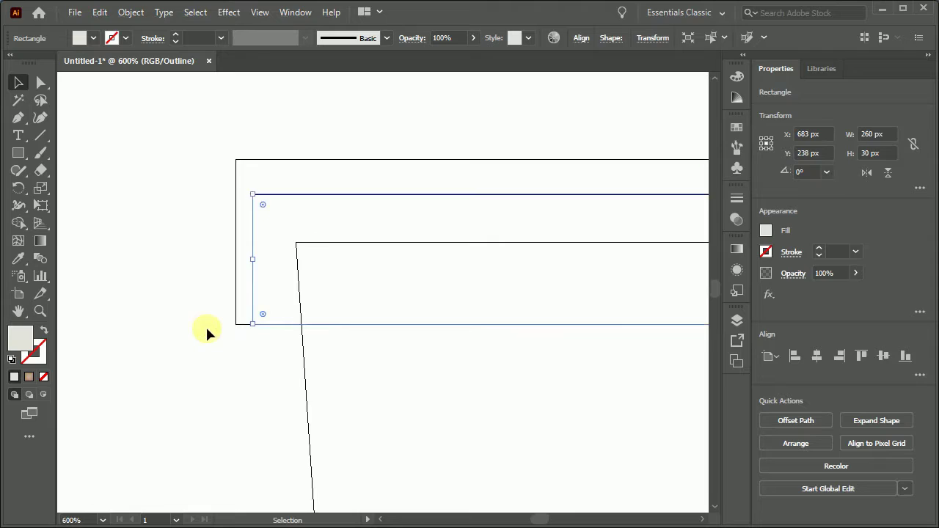
click(206, 327)
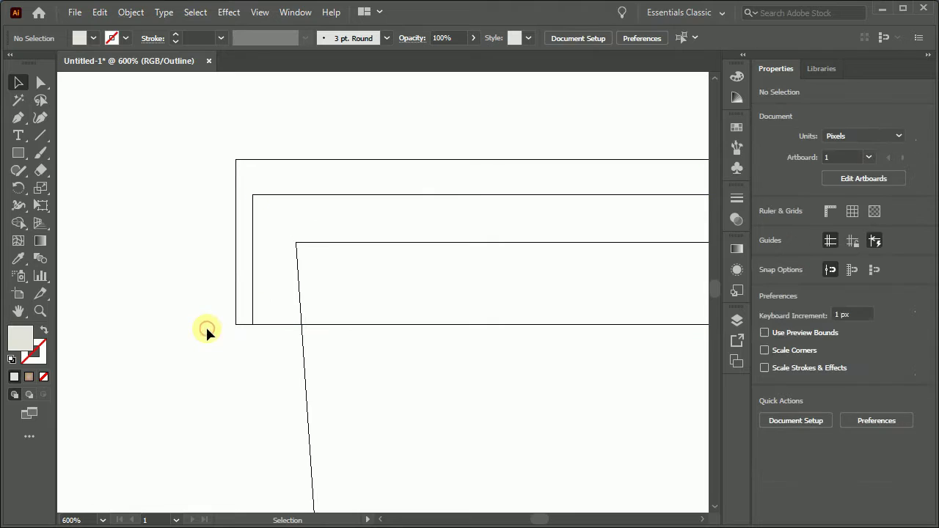
click(42, 84)
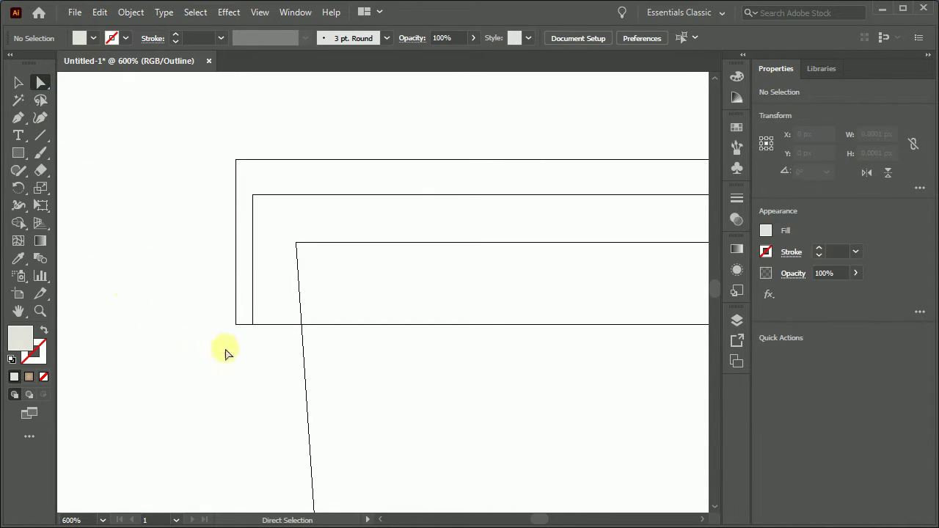
Move the inner rim's bottom corners out to the cover's corners, making a trapezoid.
click(253, 325)
drag(253, 325, 236, 324)
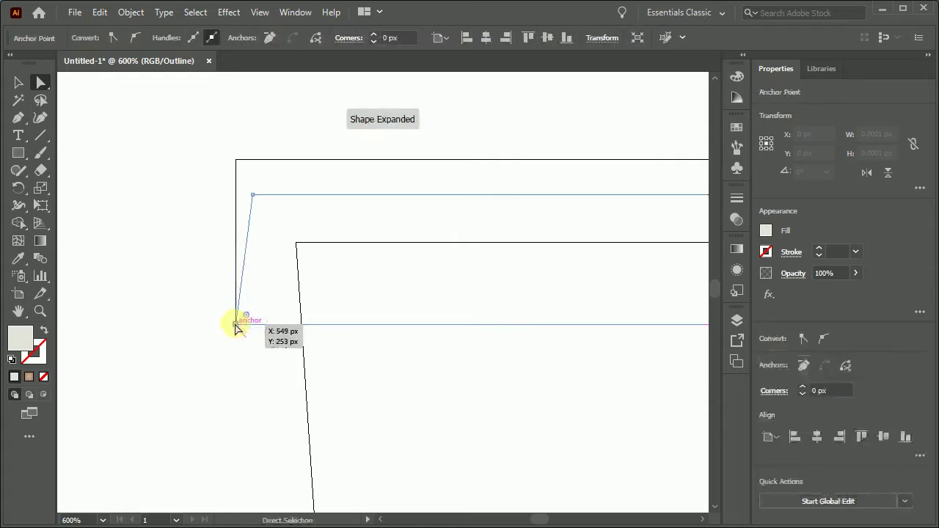
key(ctrl+1)
alt+scroll(425, 330, up, 4)
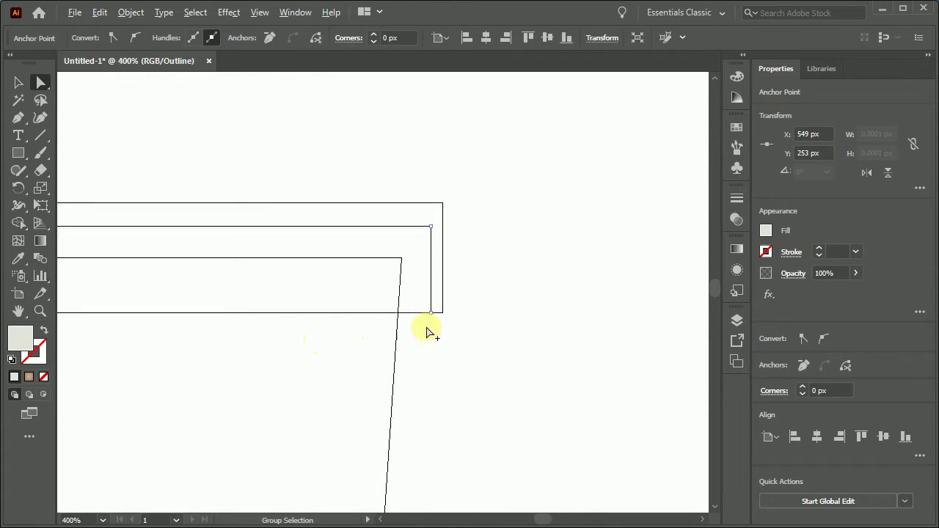
click(430, 317)
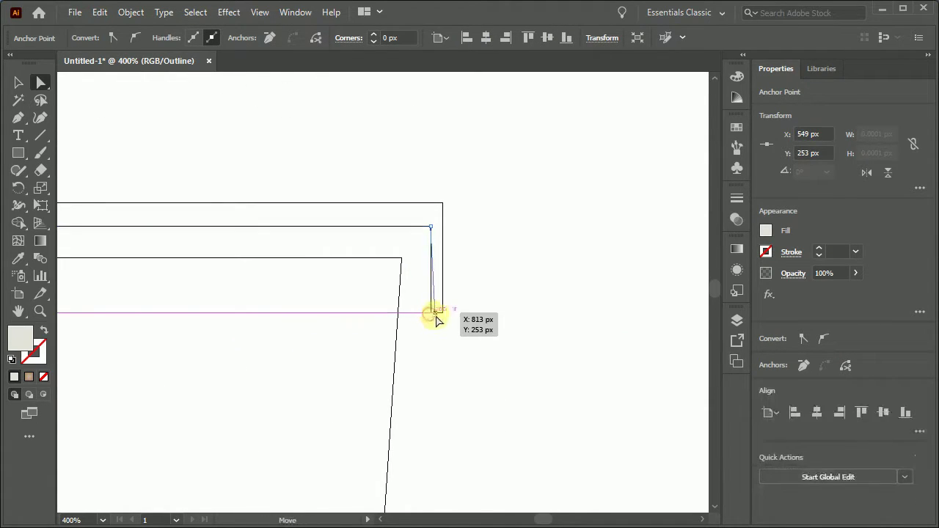
drag(430, 317, 433, 317)
alt+scroll(442, 348, down, 1)
alt+scroll(442, 348, down, 2)
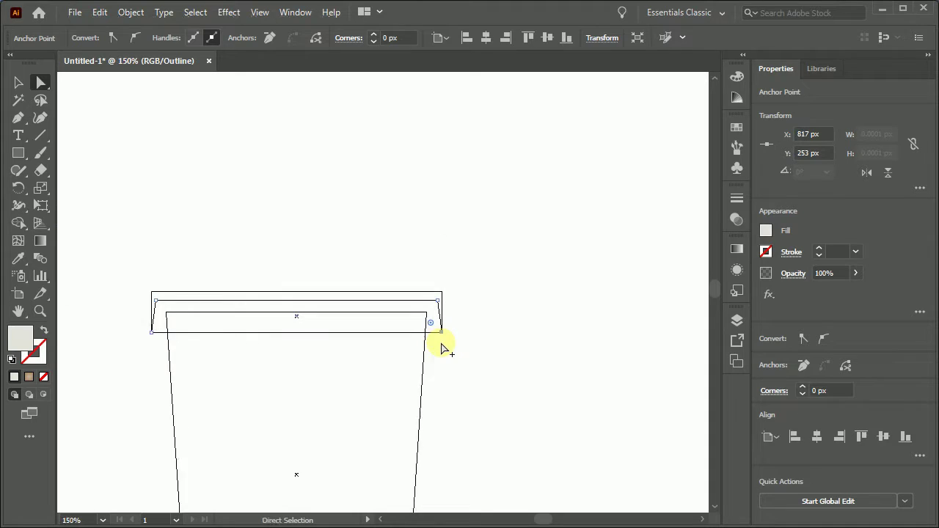
Delete the outer cover rectangle and raise the lid rim onto the cup's top.
click(17, 85)
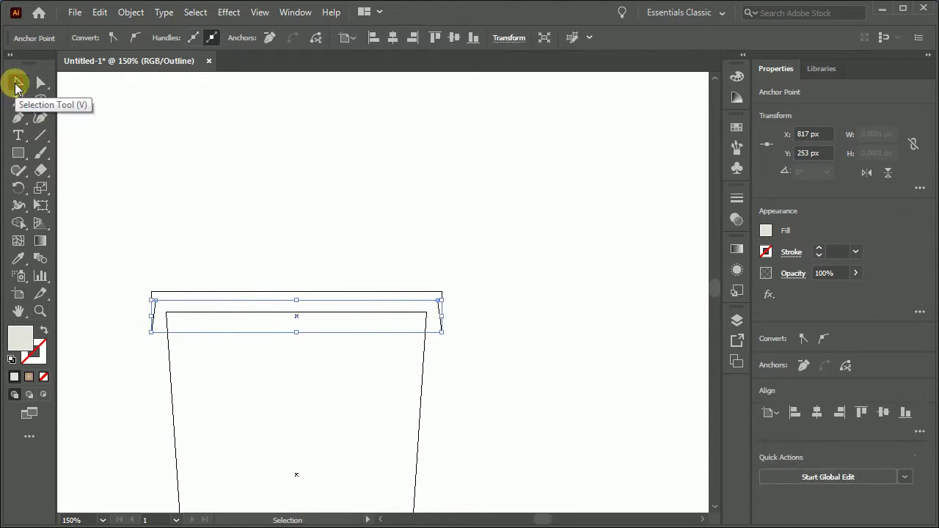
click(168, 293)
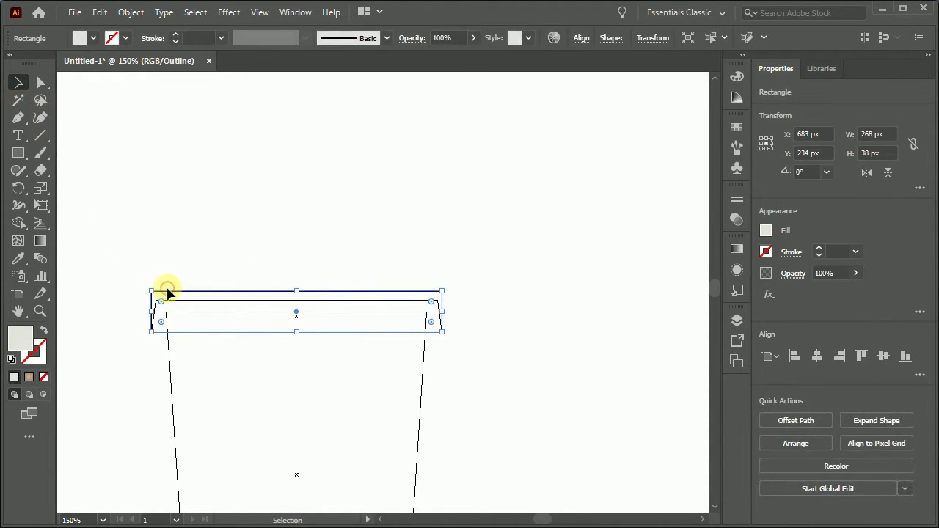
key(Delete)
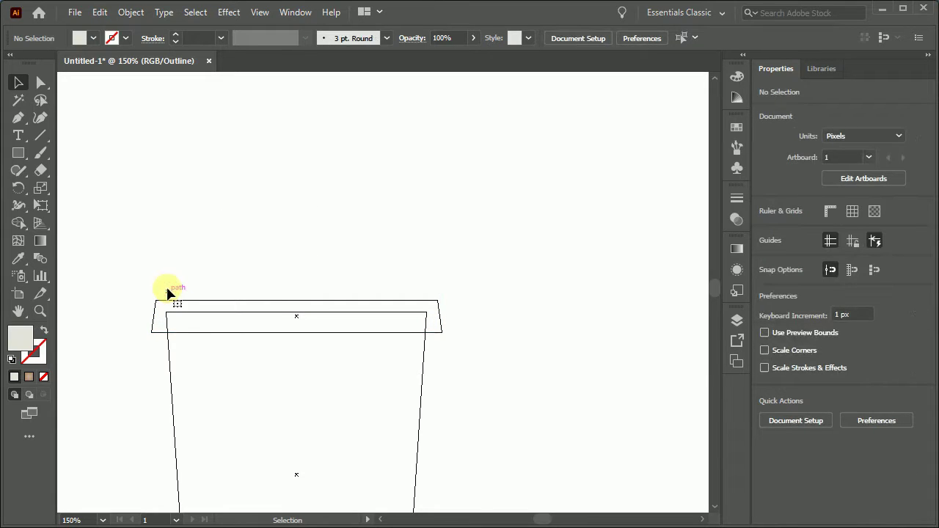
shift+click(178, 302)
drag(178, 302, 180, 278)
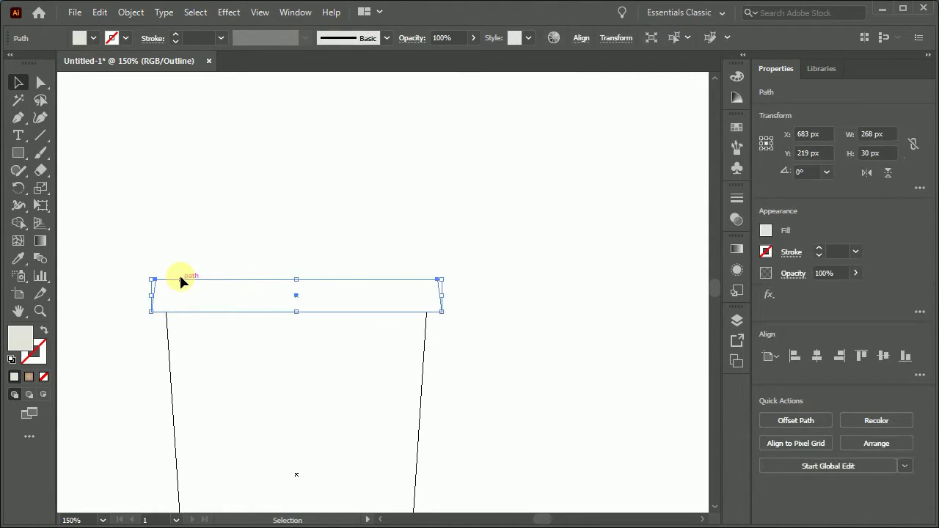
click(18, 152)
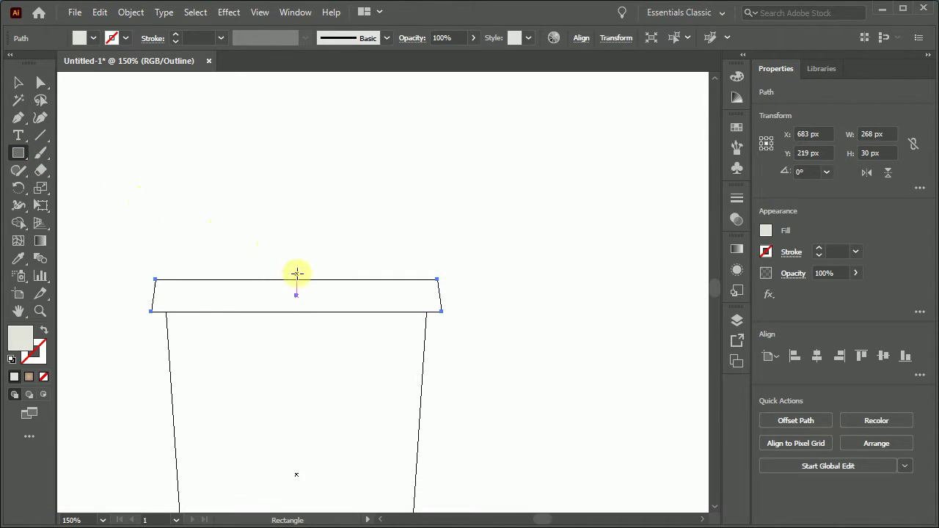
Draw a 232×44 px rectangle centred on the rim's top.
alt+click(296, 278)
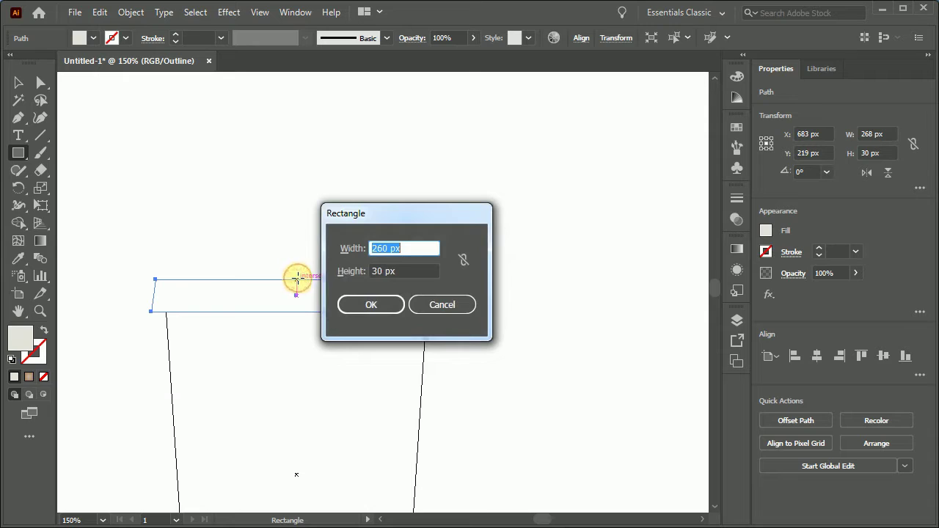
key(Tab)
text(44)
key(Tab)
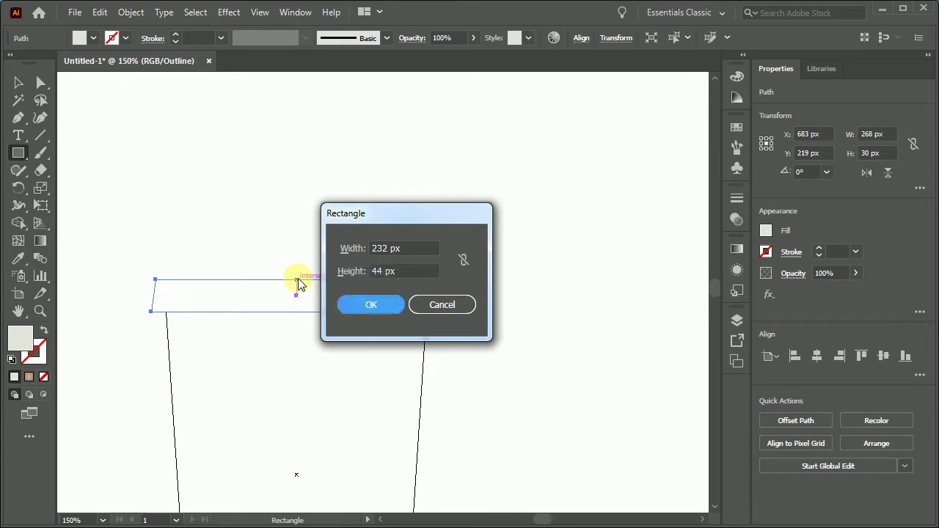
click(360, 306)
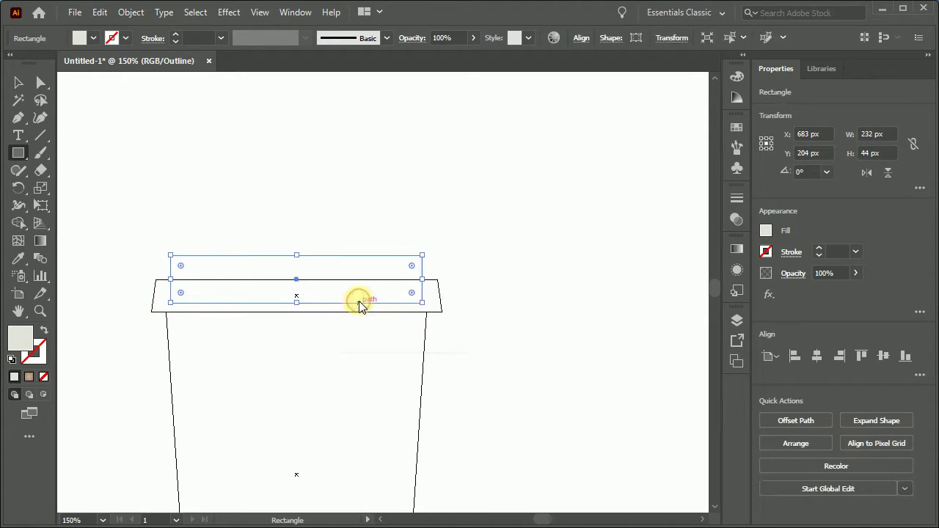
Create an inset copy of it with Offset Path at -7 px.
click(129, 12)
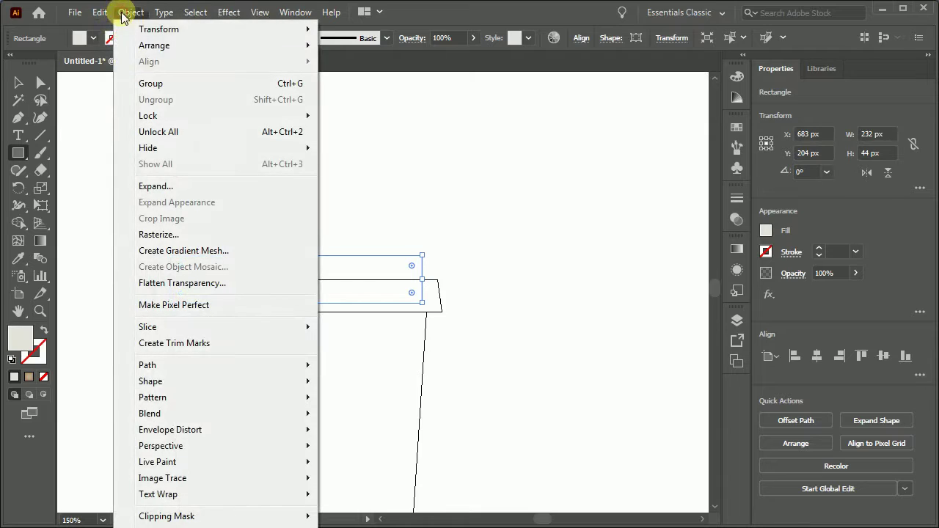
mouse_move(148, 364)
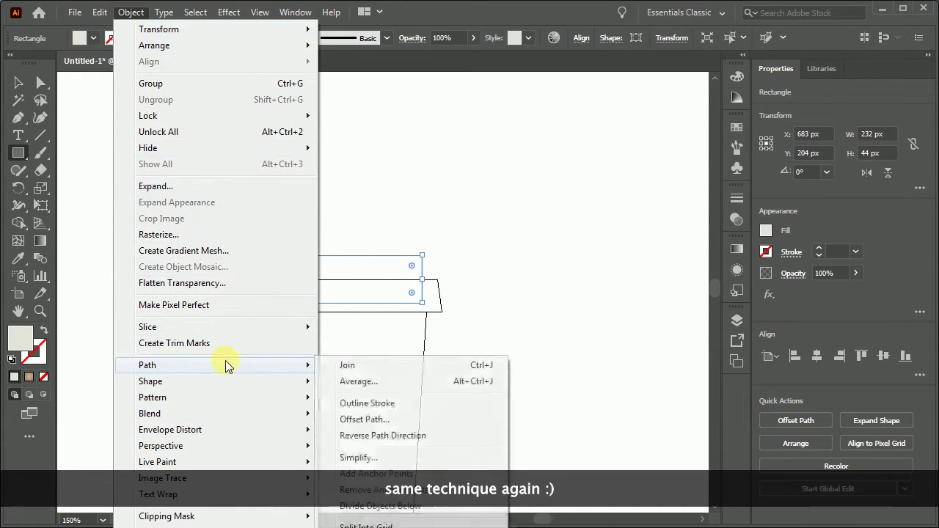
click(356, 419)
text(-7)
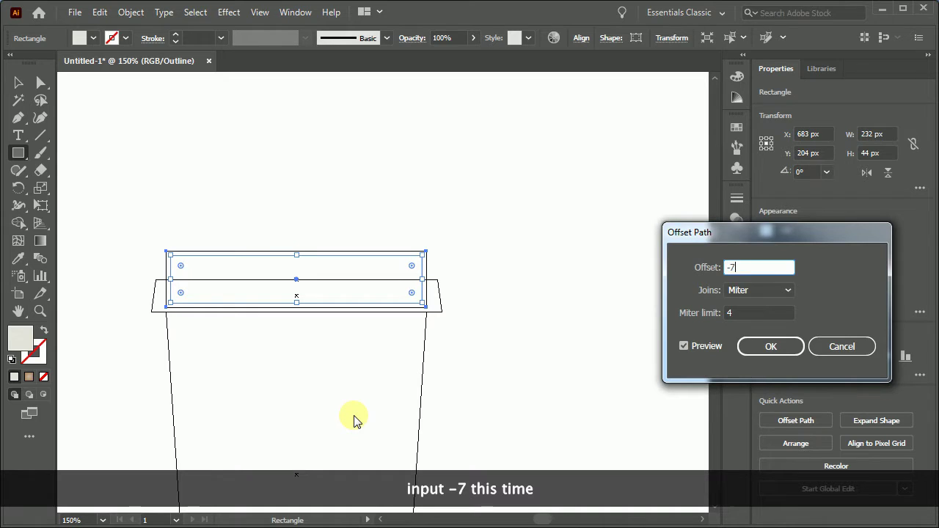
click(759, 351)
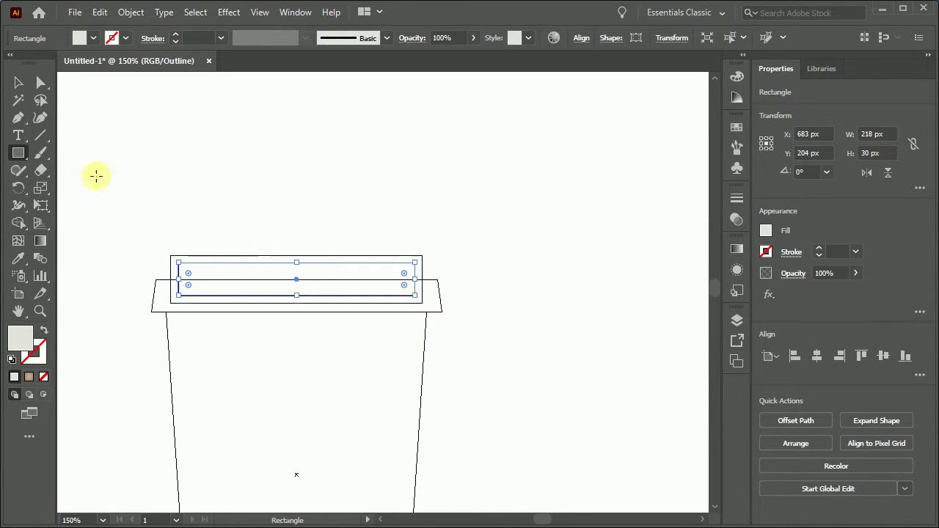
Align the inset's top with the outer rectangle and pull both top corners inward to taper the lid.
click(19, 85)
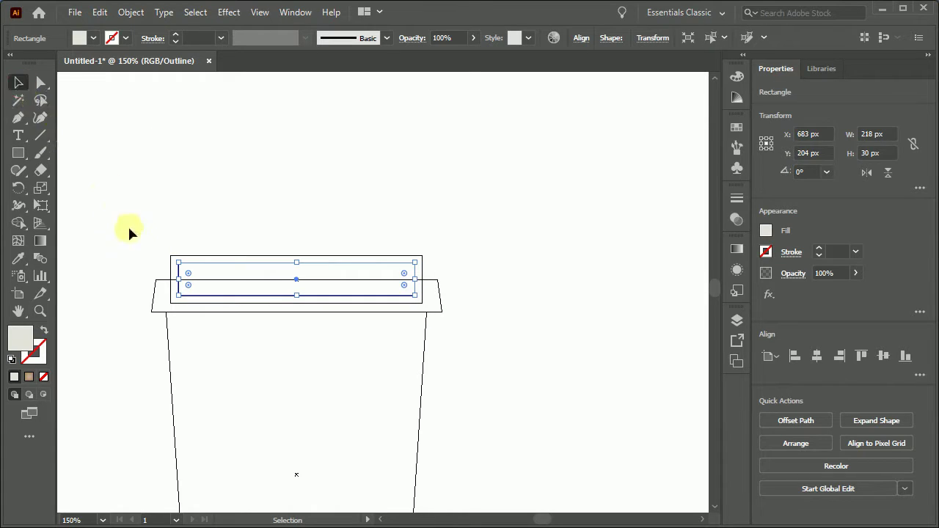
scroll(141, 252, up, 2)
shift+drag(256, 270, 258, 256)
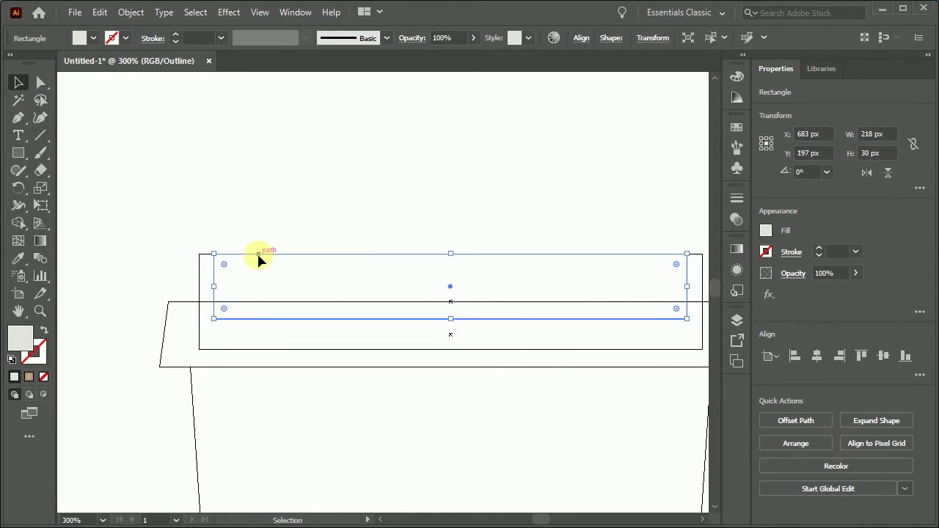
click(41, 82)
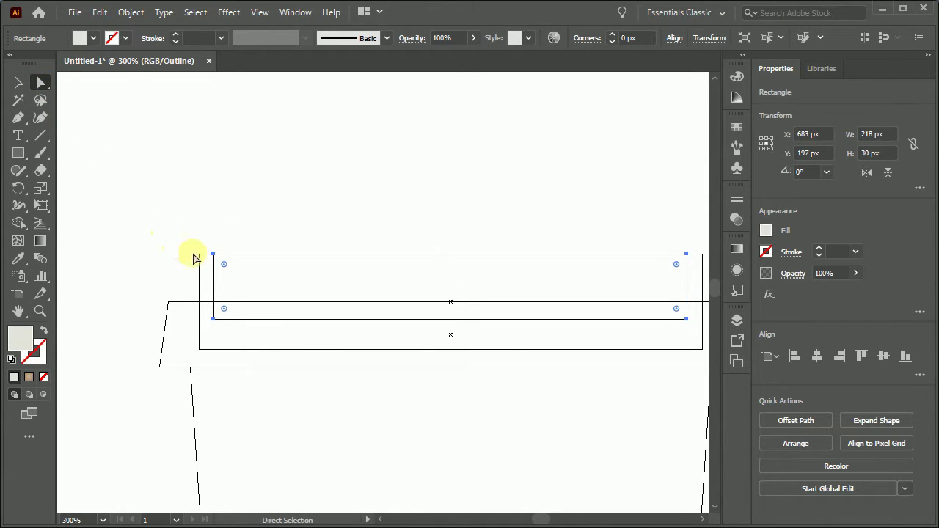
drag(199, 255, 213, 254)
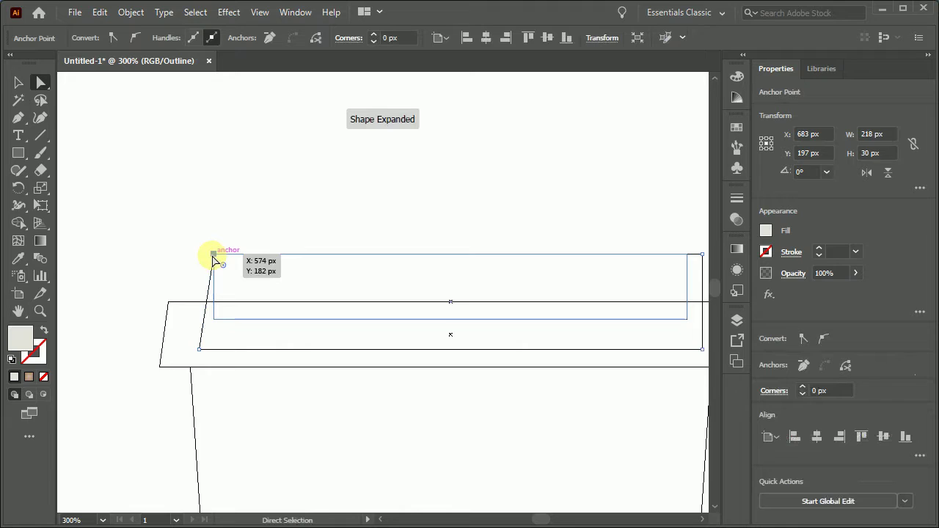
scroll(214, 256, down, 2)
scroll(215, 256, down, 1)
scroll(452, 266, up, 4)
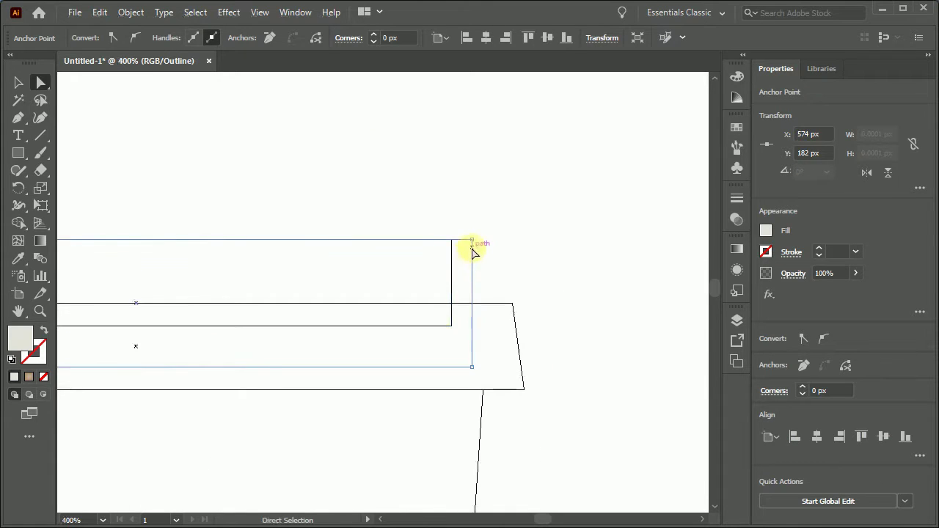
drag(472, 249, 452, 242)
scroll(470, 247, down, 3)
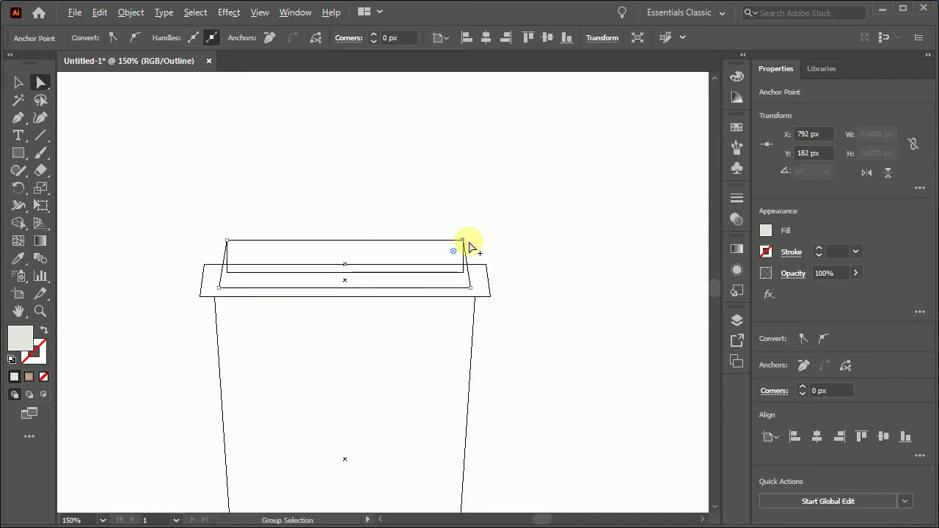
Delete the inset helper rectangle and raise the tapered lid above the rim.
click(18, 83)
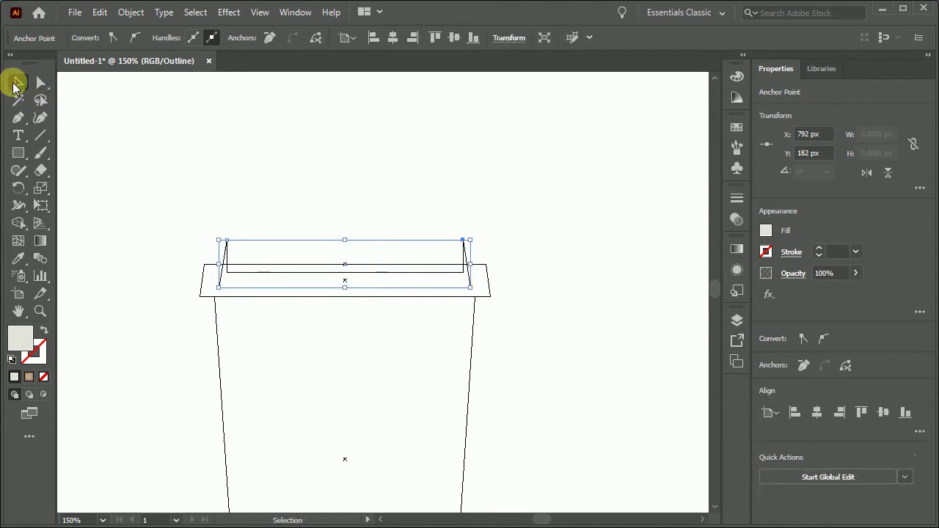
click(237, 272)
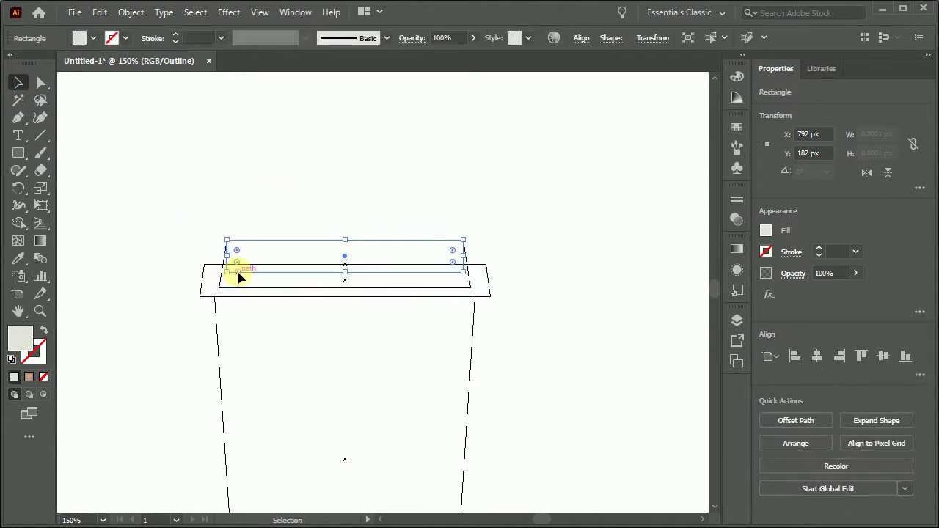
key(Delete)
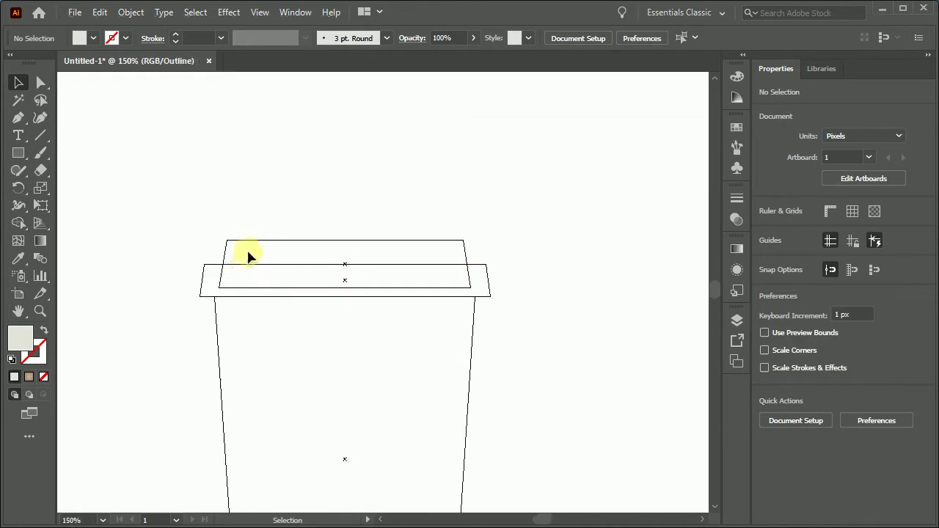
drag(250, 242, 251, 216)
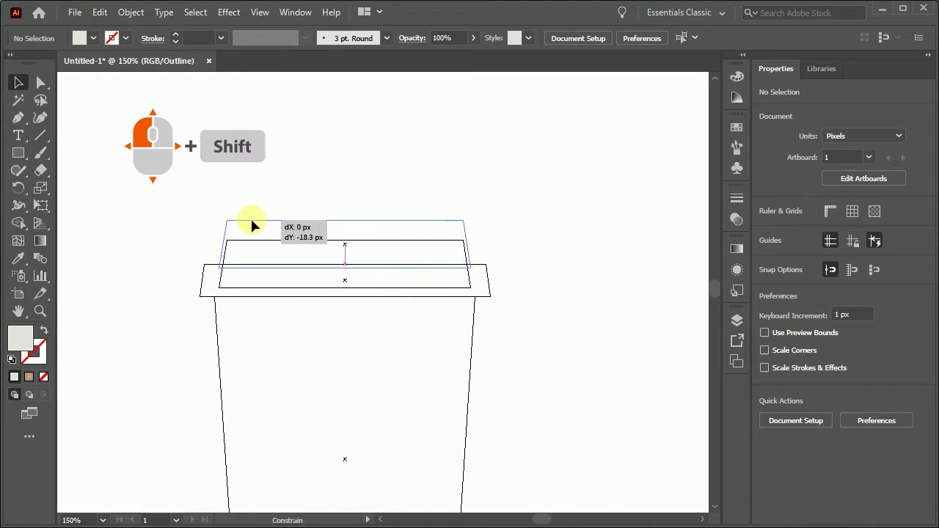
click(252, 192)
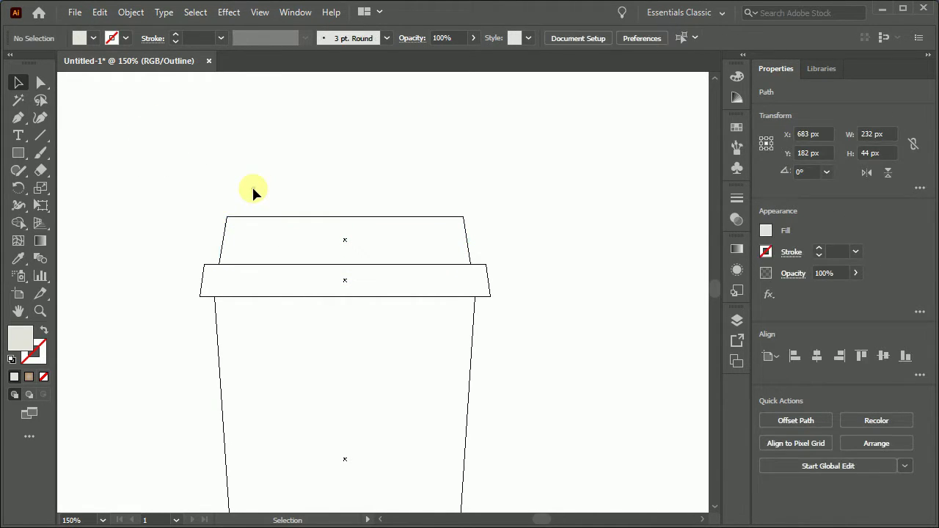
Draw a 300×140 px rectangle centred across the cup body for the sleeve.
scroll(252, 191, down, 2)
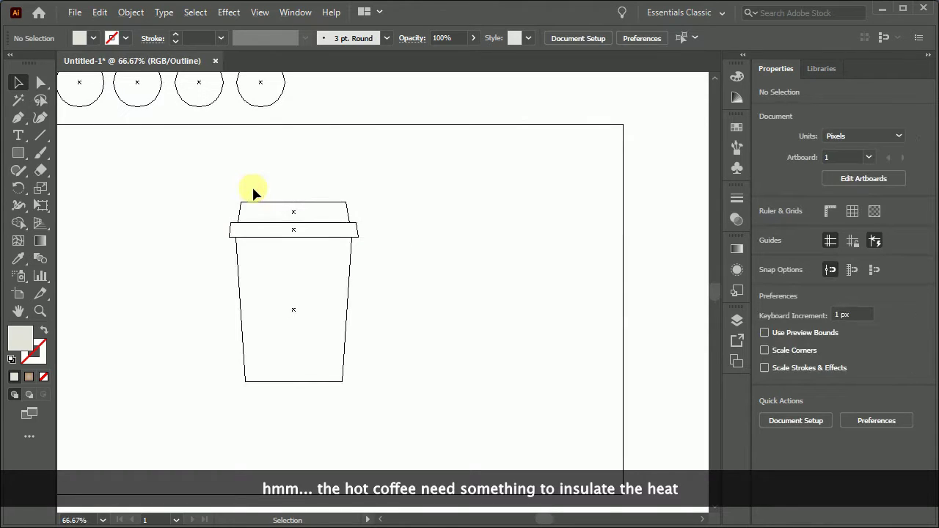
click(19, 156)
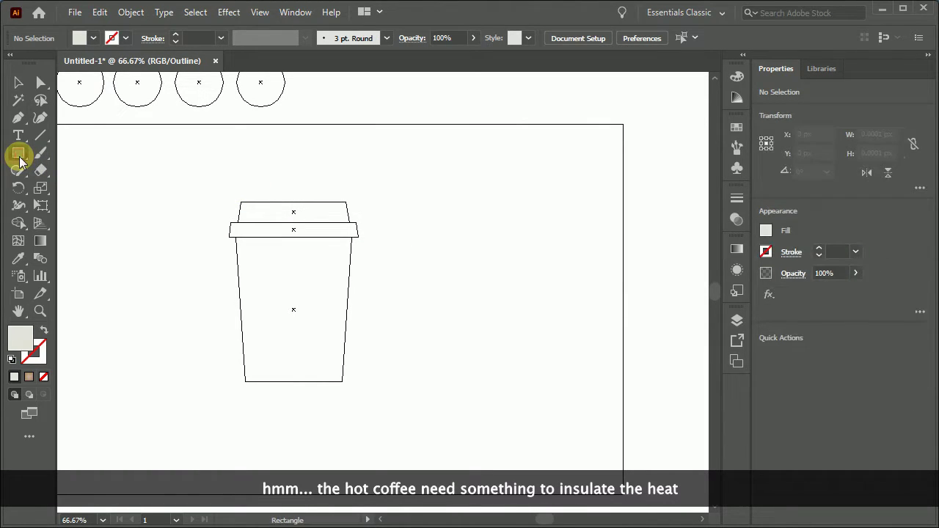
alt+click(289, 311)
text(300)
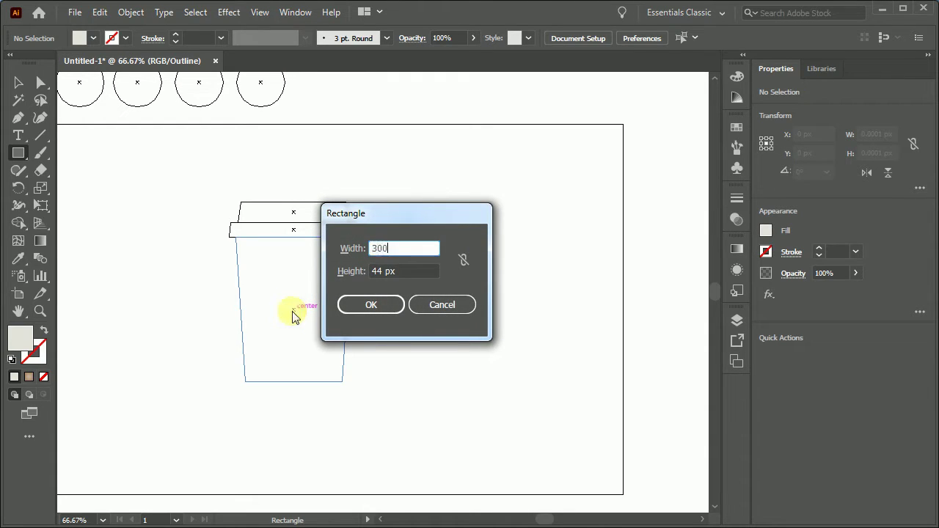
key(Tab)
text(0)
key(Tab)
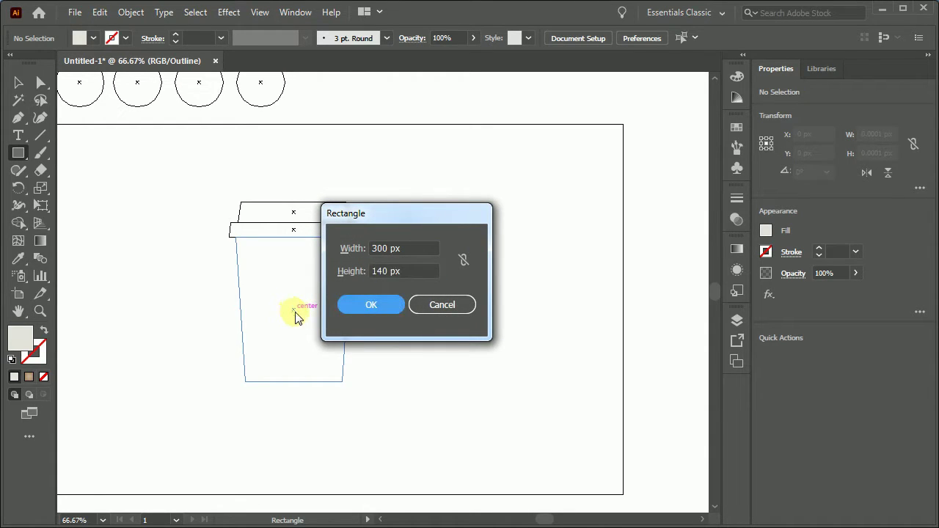
click(372, 307)
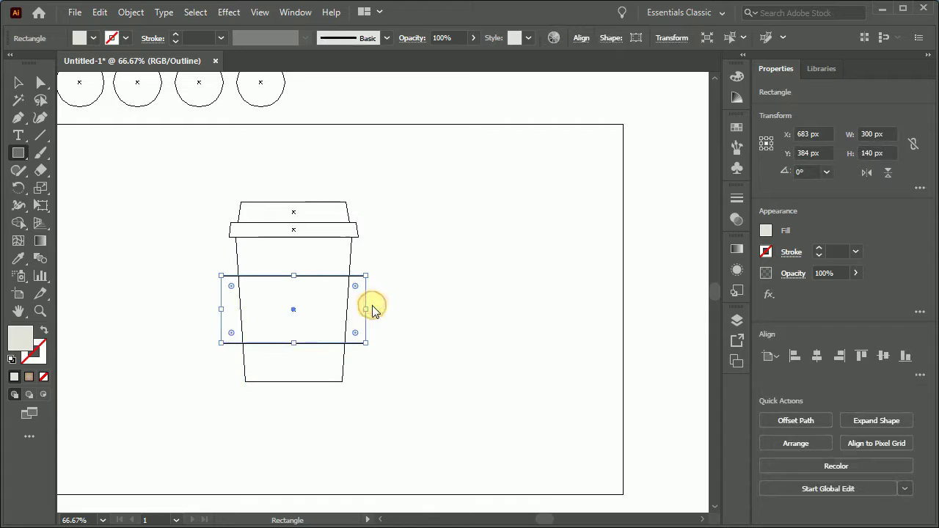
Remove the sleeve rectangle's left and right overhangs with Shape Builder, leaving the band inside the cup.
click(18, 85)
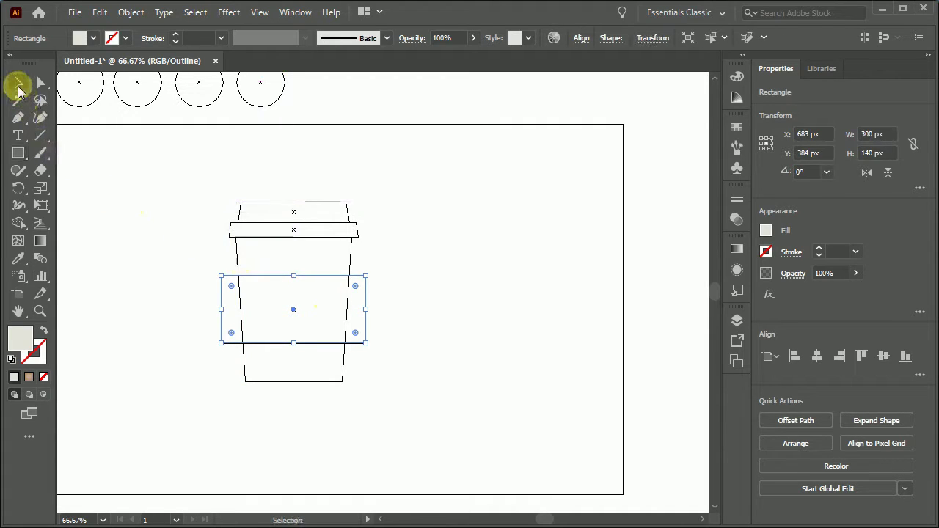
drag(176, 248, 386, 357)
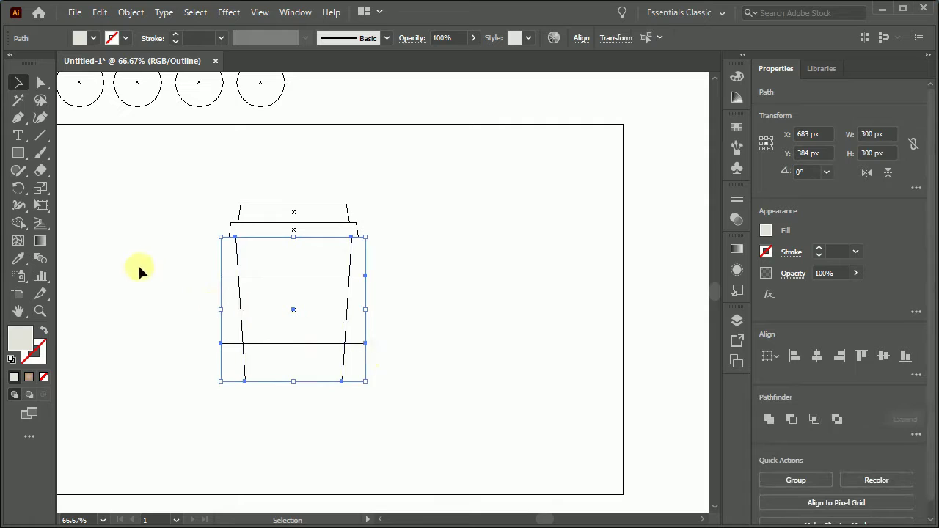
click(18, 224)
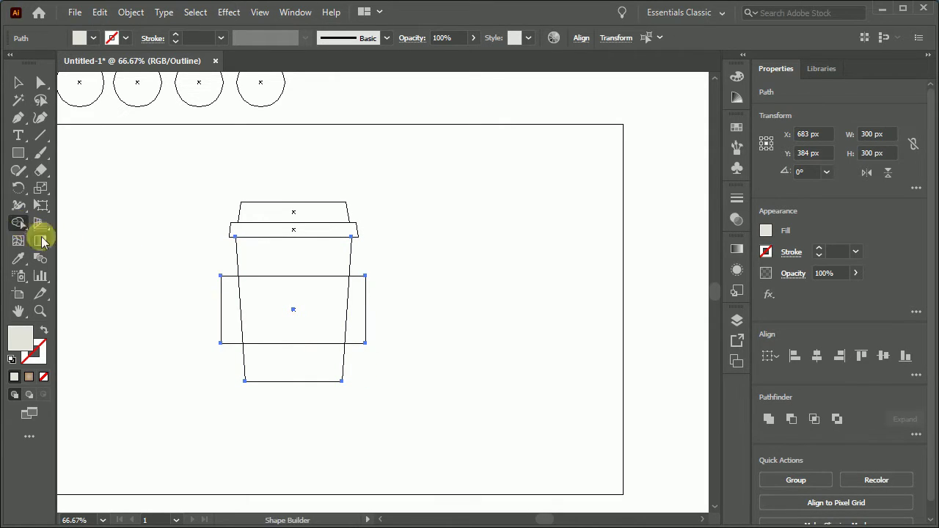
alt+click(224, 312)
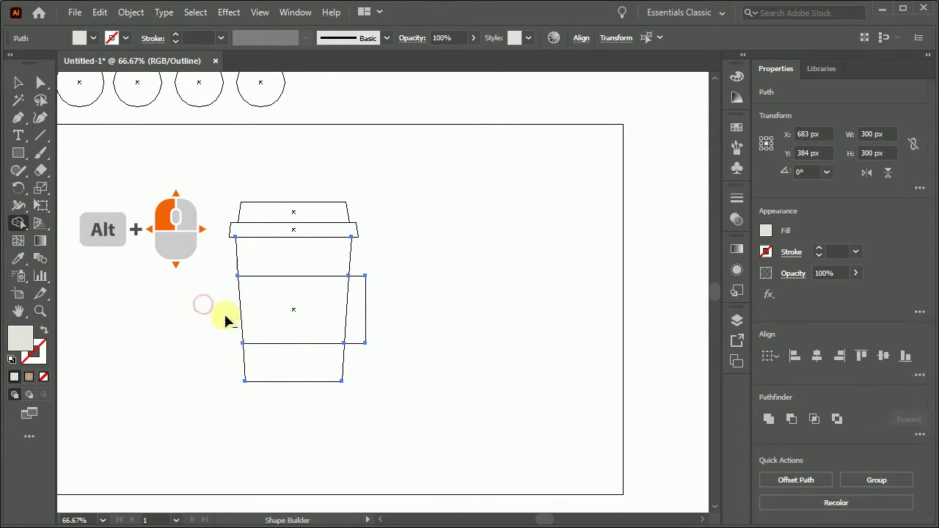
alt+click(360, 308)
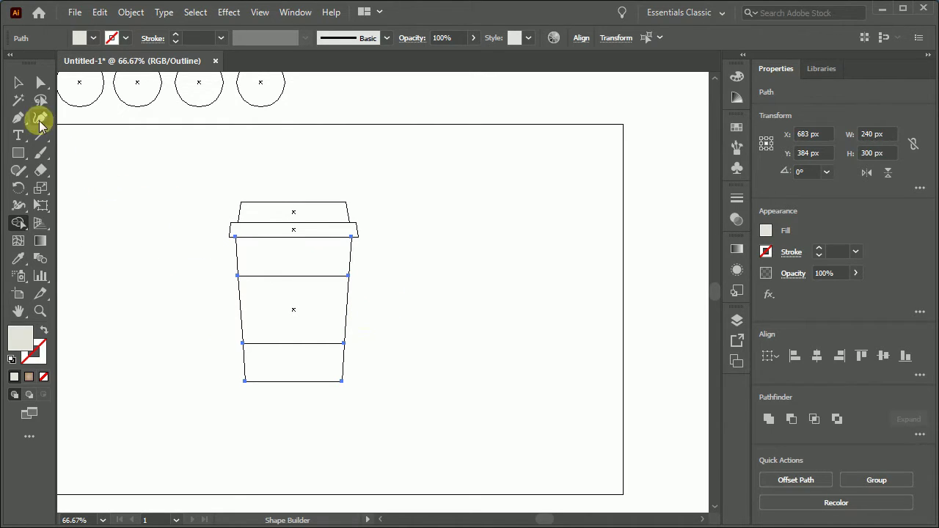
click(19, 84)
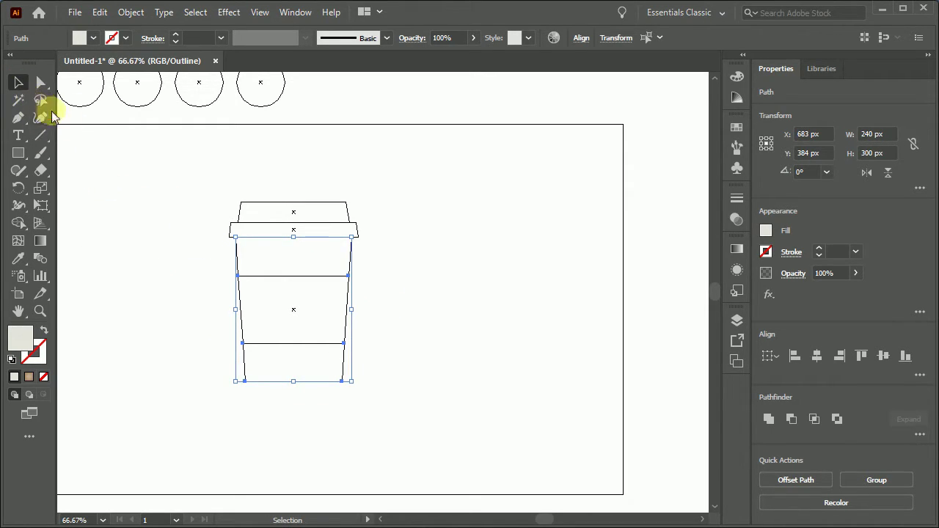
Return to Preview mode and fill both lid pieces with the palette's dark brown.
click(259, 12)
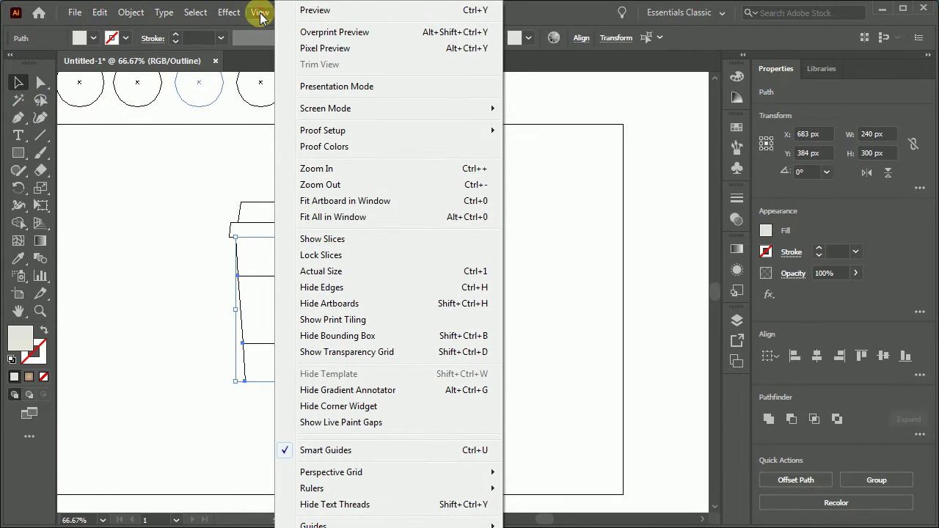
click(316, 10)
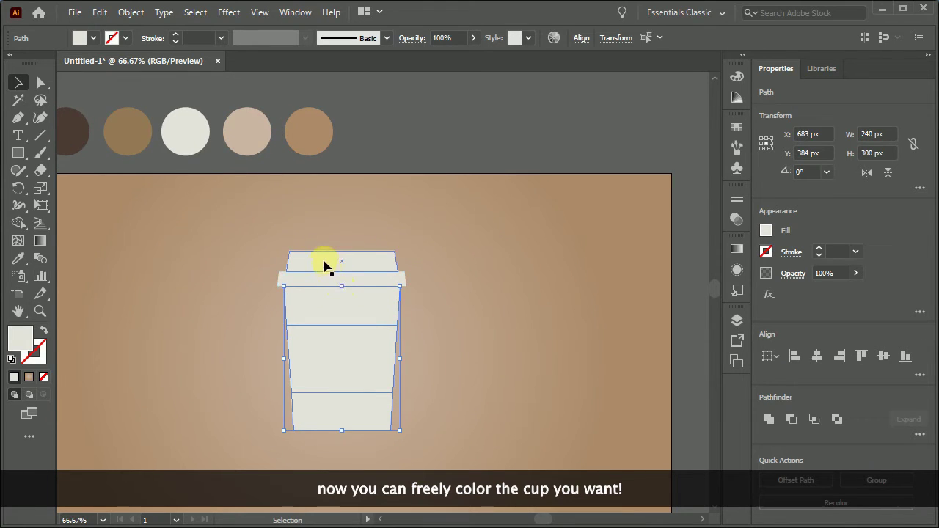
click(324, 265)
shift+click(321, 278)
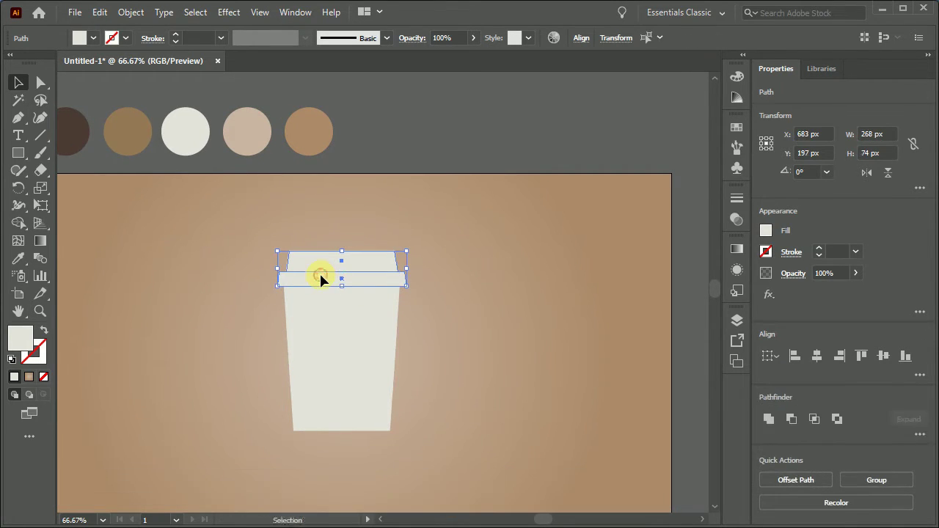
drag(320, 278, 382, 314)
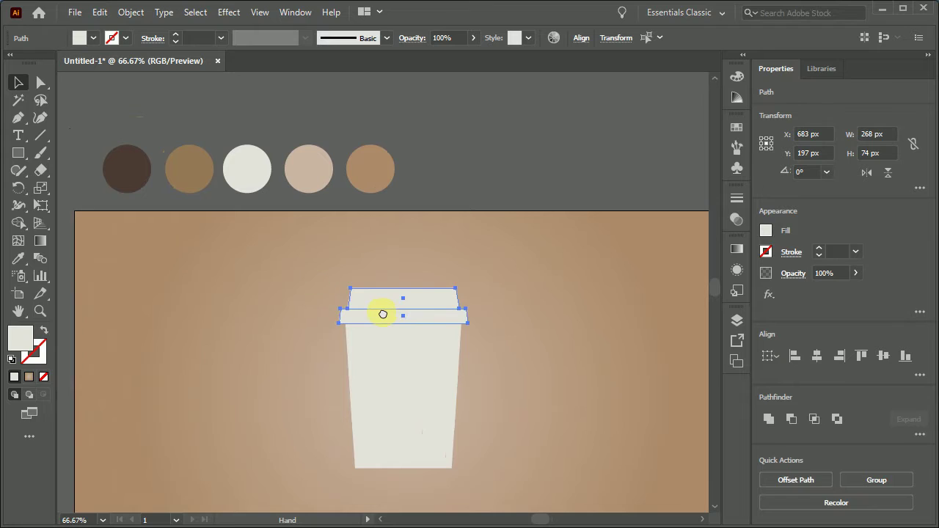
click(18, 262)
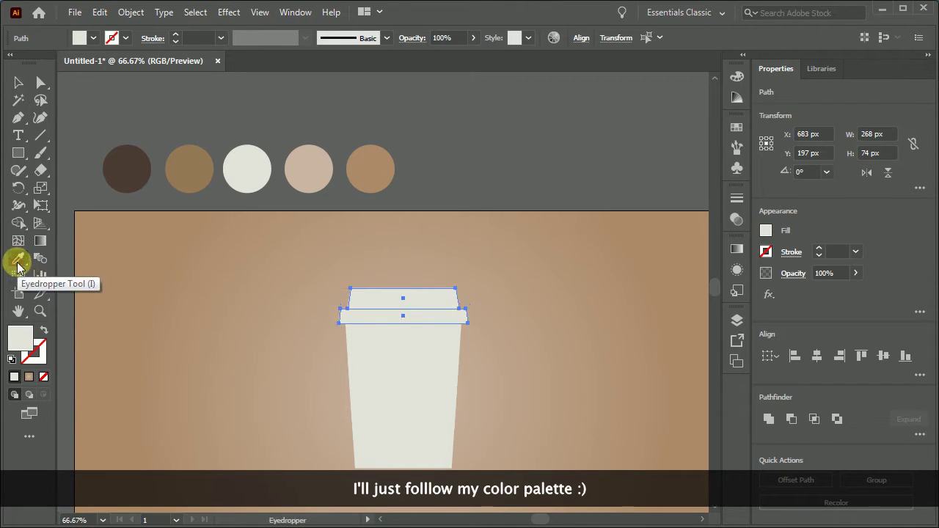
click(130, 176)
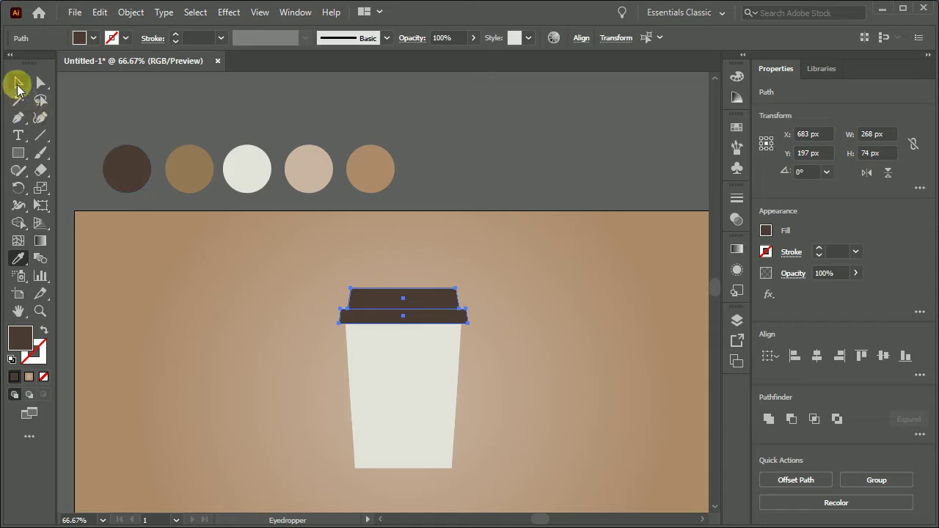
Fill the cup's middle sleeve band with the palette's medium brown, then deselect.
click(18, 82)
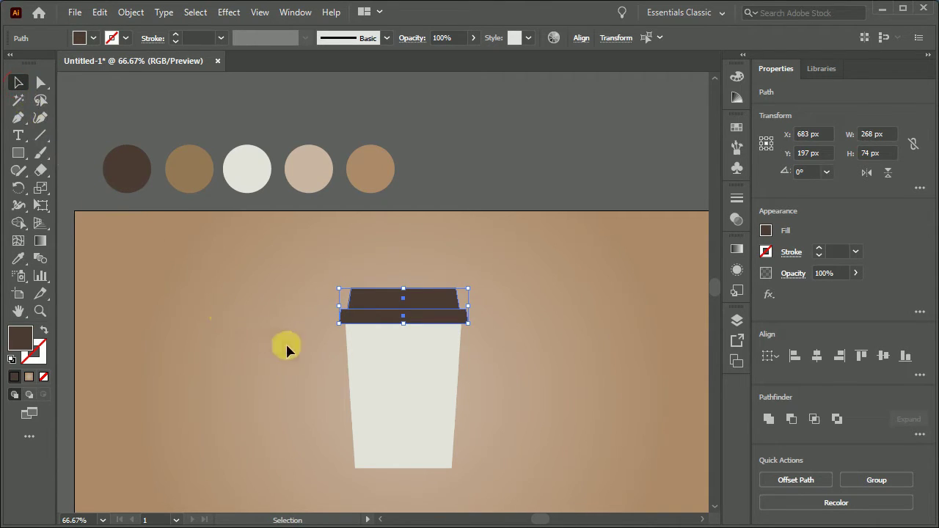
click(367, 386)
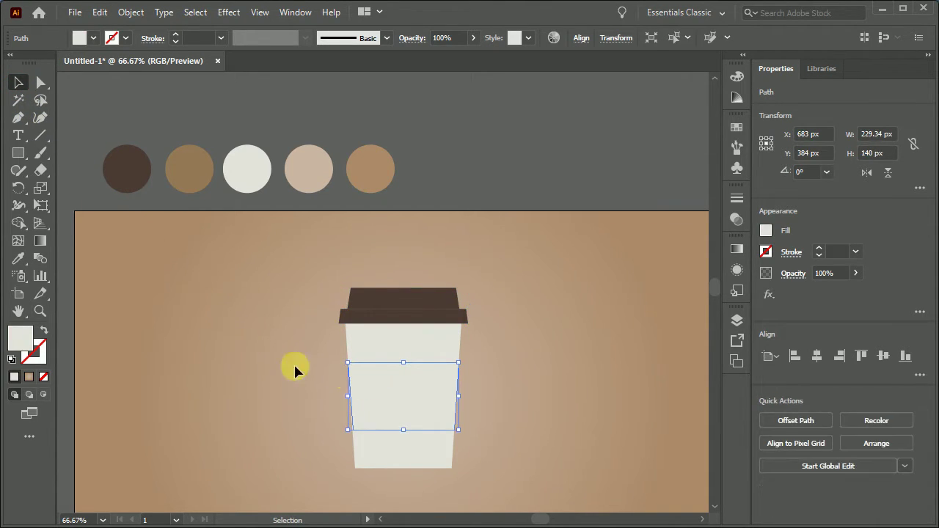
click(19, 258)
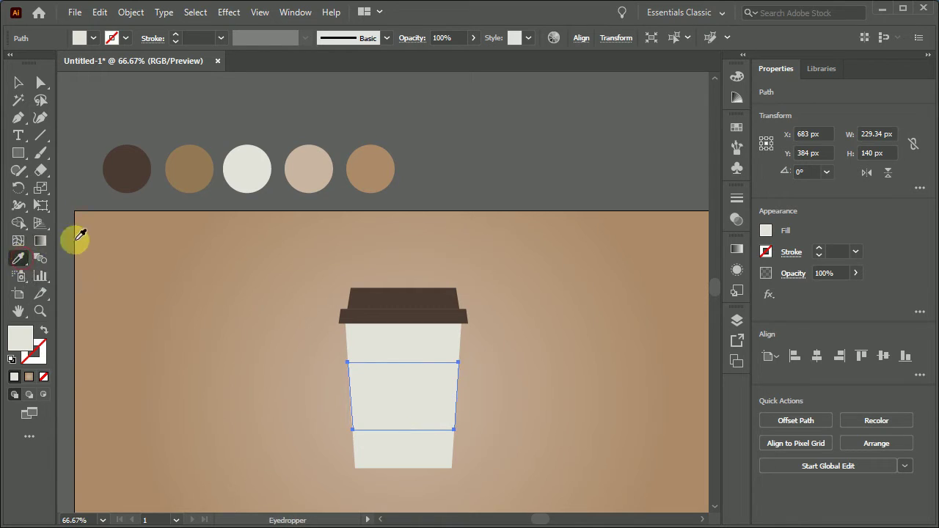
click(195, 181)
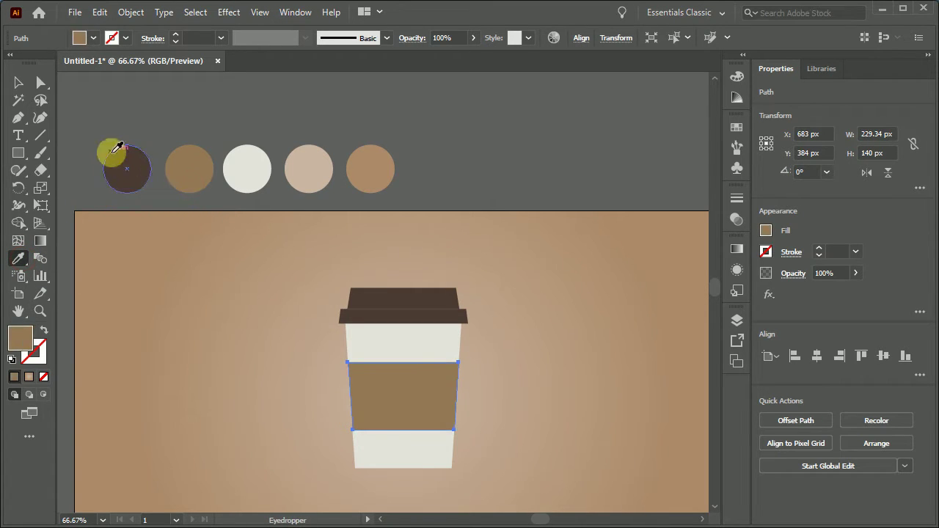
click(19, 85)
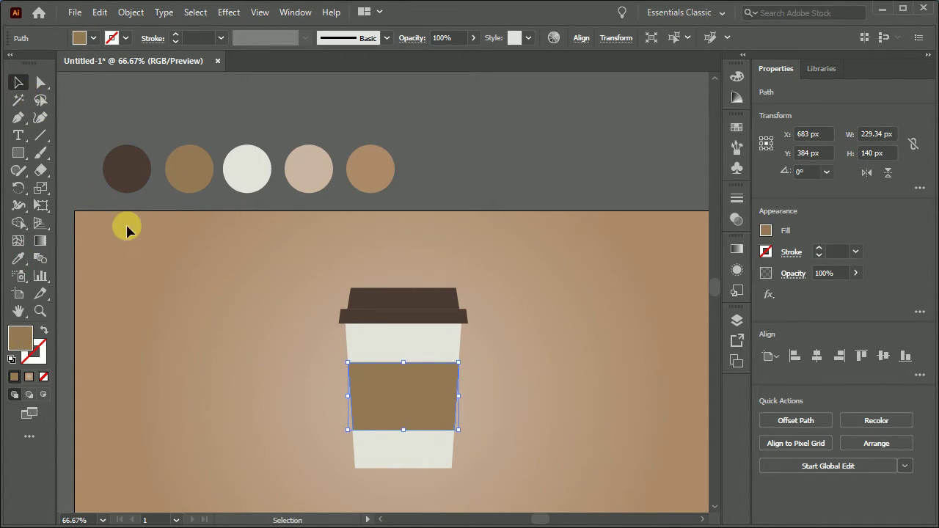
click(176, 291)
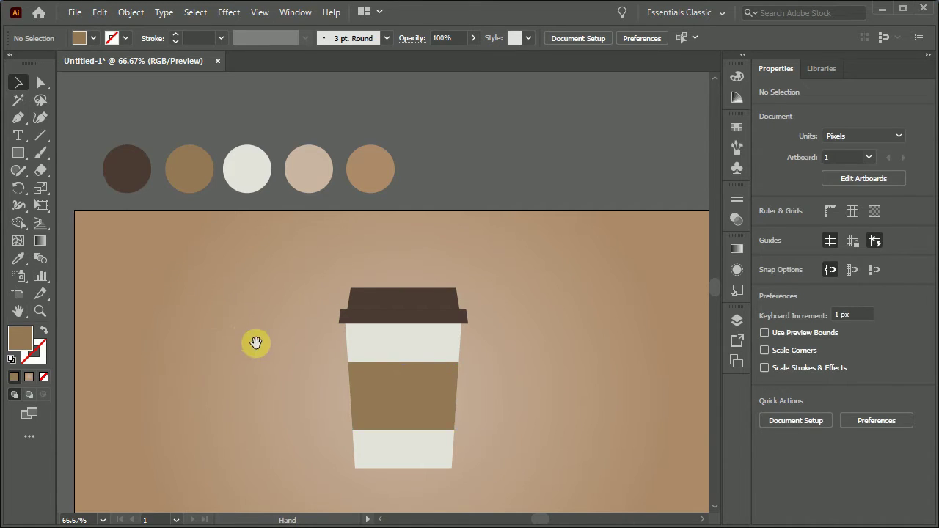
Duplicate the whole cup and place the copy to its right.
drag(257, 345, 150, 291)
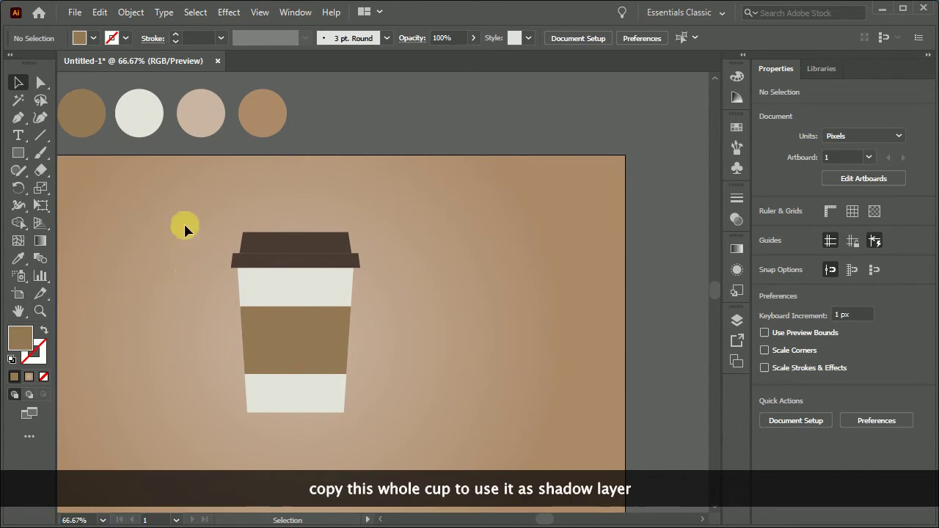
mouse_move(188, 211)
mouse_down()
mouse_move(345, 396)
mouse_move(402, 443)
mouse_up()
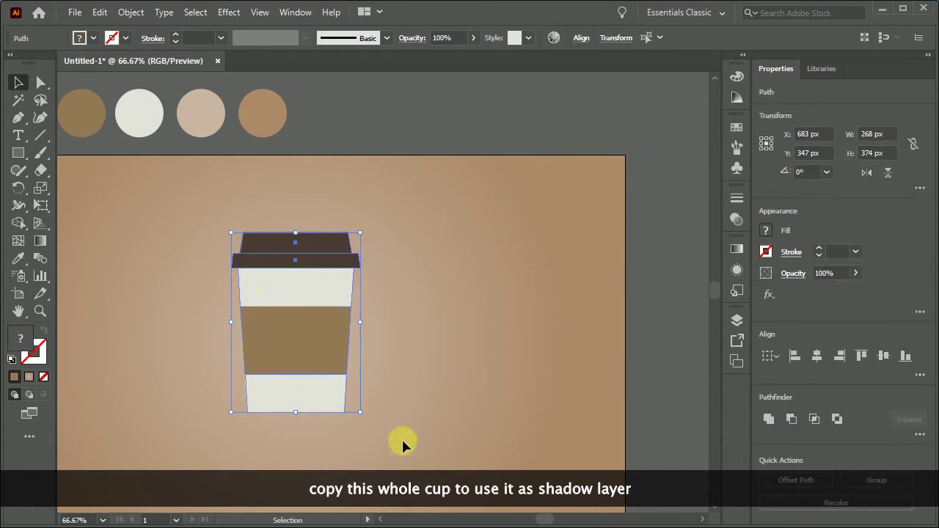
drag(321, 358, 480, 360)
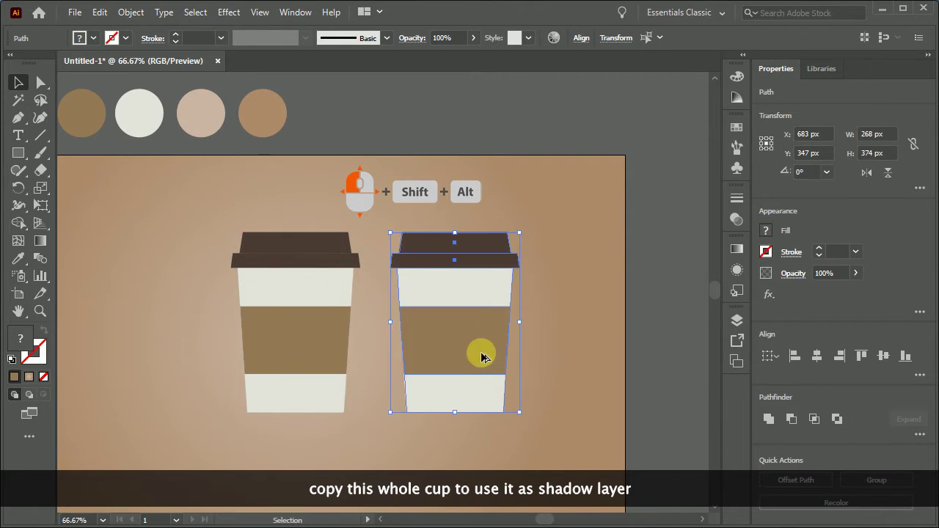
Split the copy with a vertical centre line and remove its left half with Shape Builder.
click(41, 135)
drag(453, 196, 460, 446)
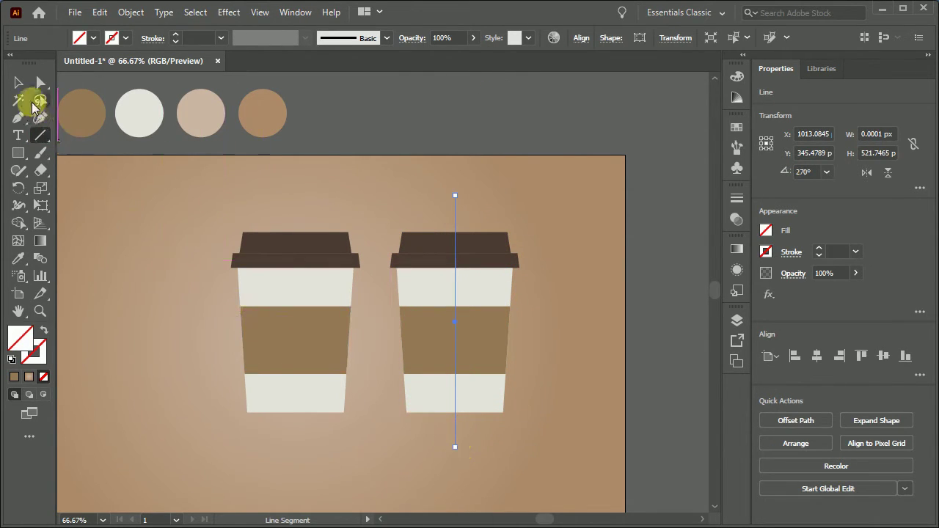
click(20, 84)
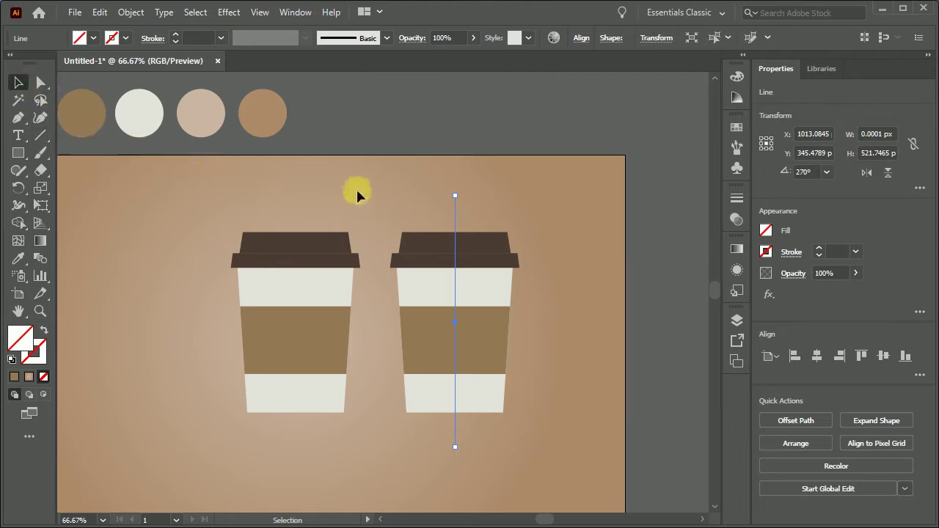
drag(376, 167, 557, 469)
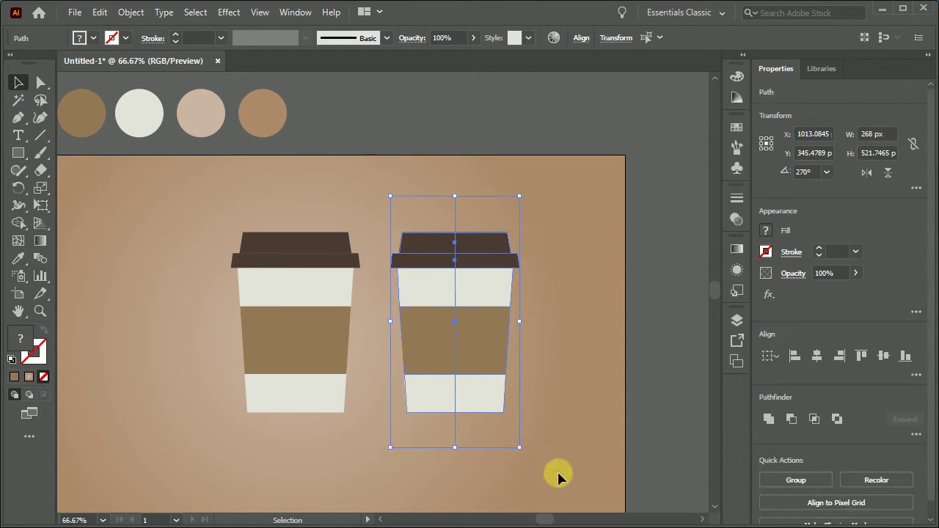
click(18, 224)
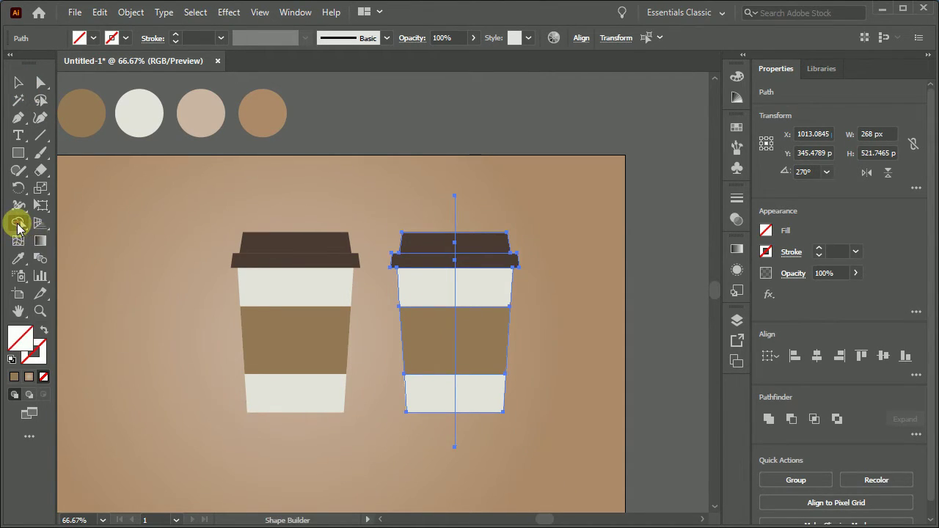
mouse_move(416, 214)
mouse_down()
mouse_move(418, 438)
mouse_move(454, 226)
mouse_up()
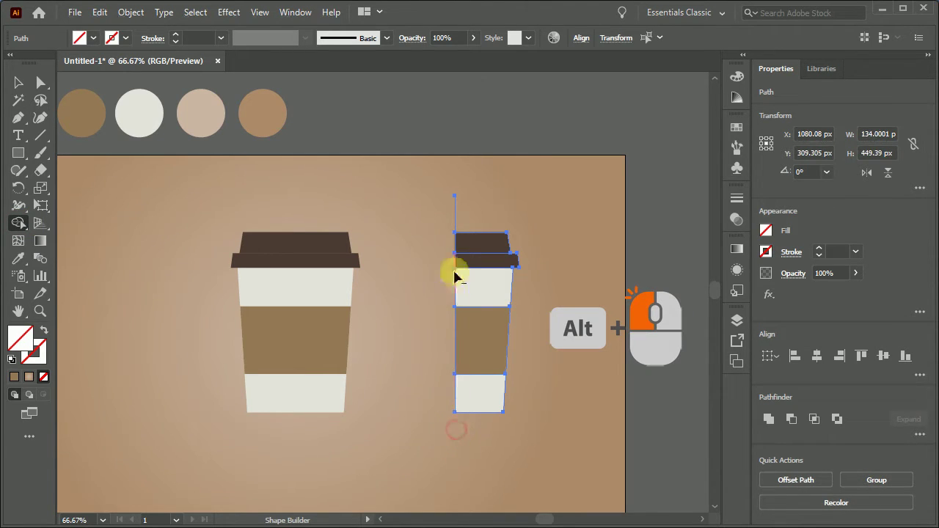
click(18, 84)
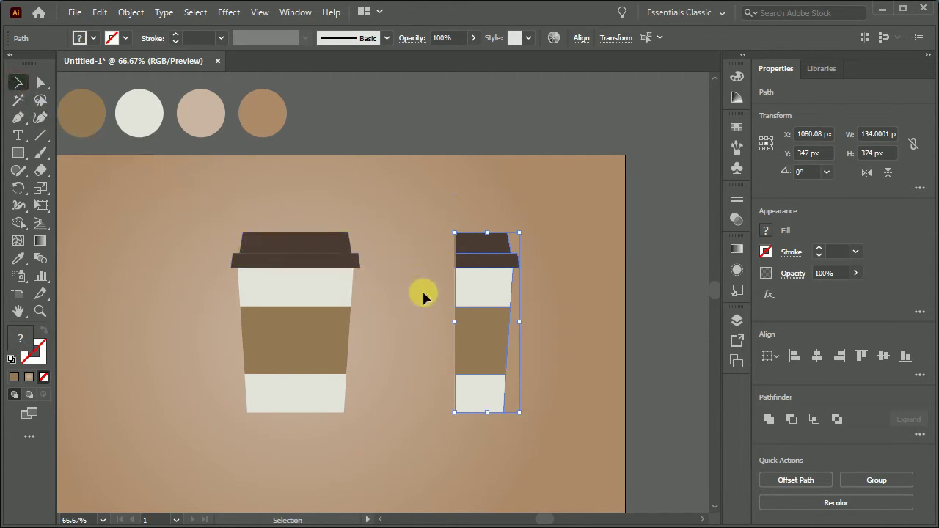
Move the half-cup over the original's right side, set to Multiply at 50% opacity.
shift+click(482, 297)
drag(482, 297, 325, 290)
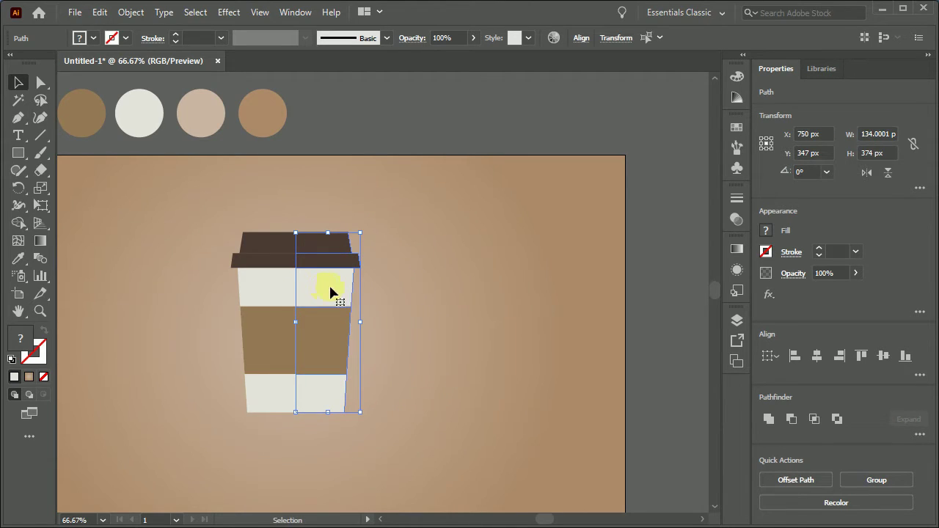
click(793, 274)
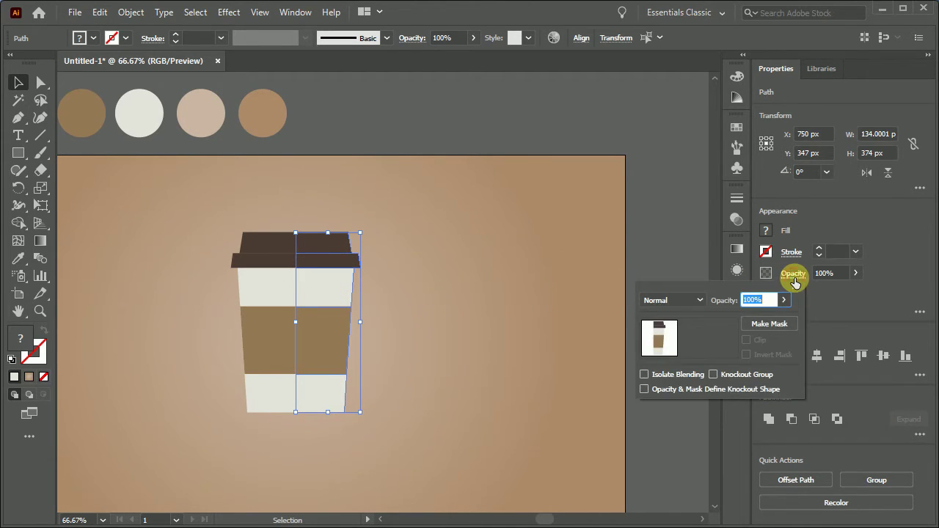
click(700, 300)
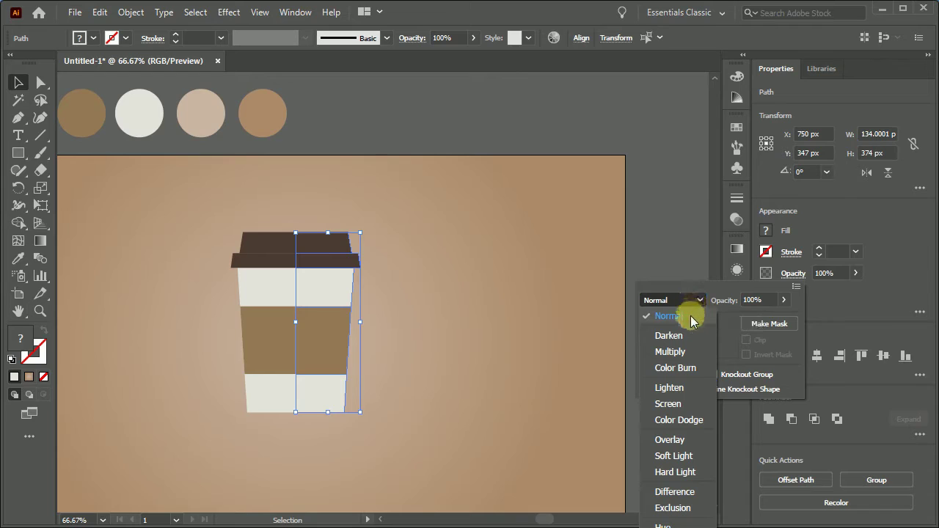
click(685, 351)
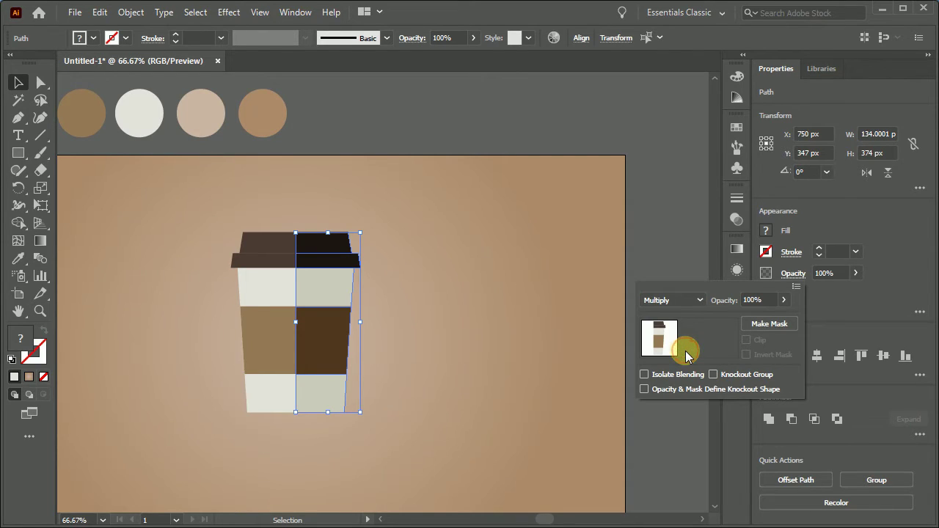
click(788, 273)
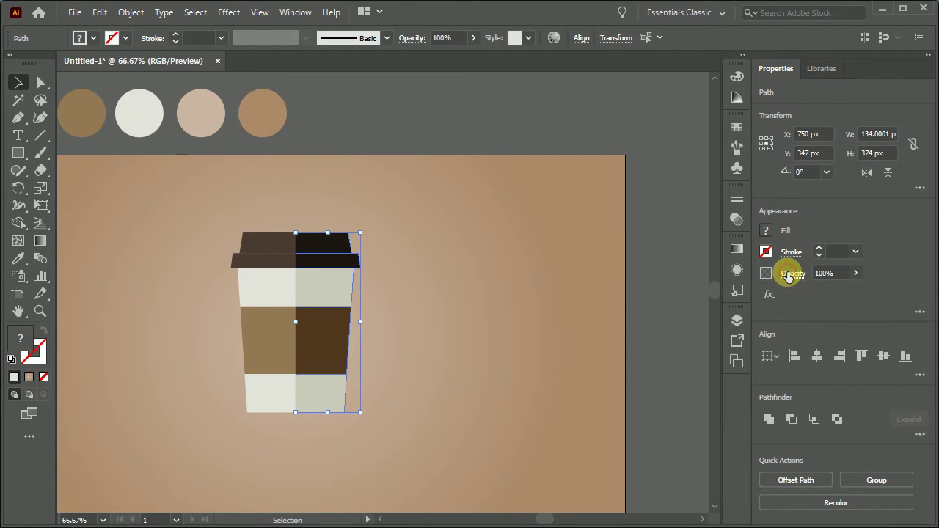
click(823, 273)
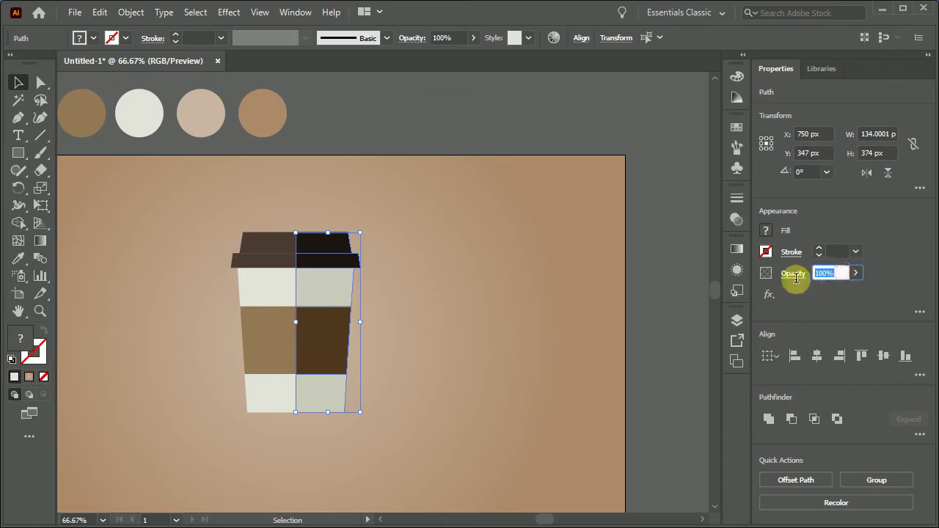
text(50)
key(Return)
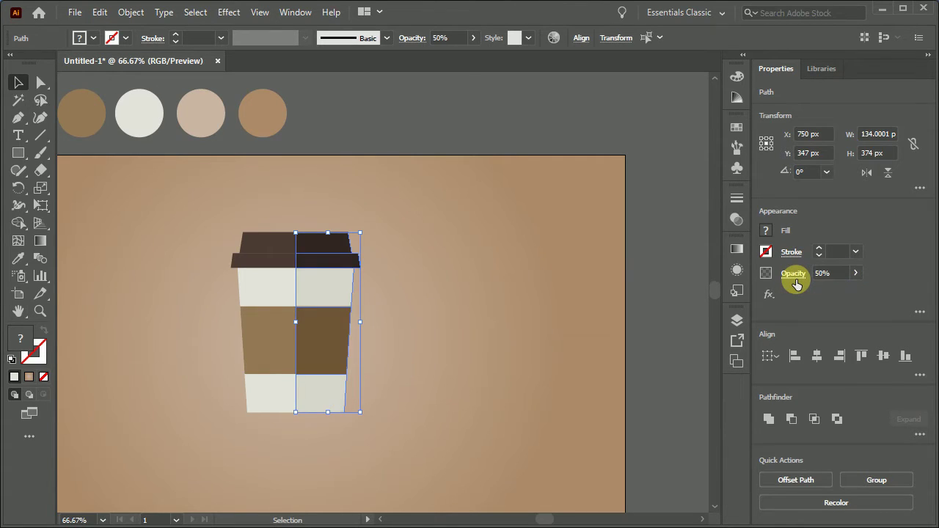
click(440, 296)
Give the Line Segment tool a black 1 pt stroke and no fill.
scroll(439, 296, down, 1)
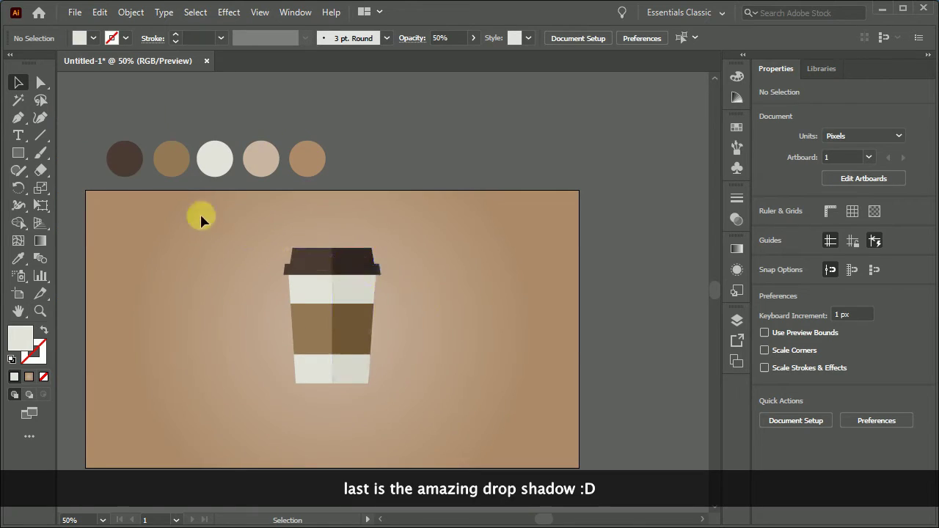
click(40, 139)
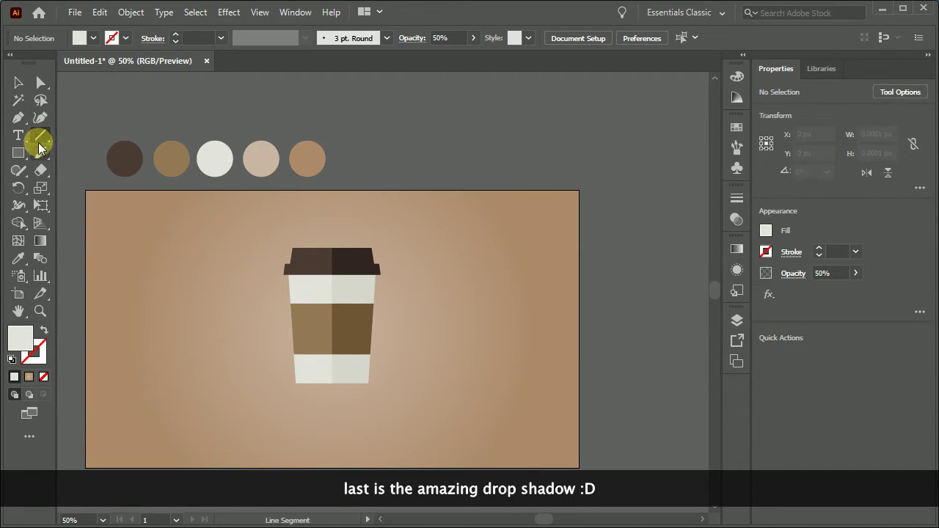
click(765, 251)
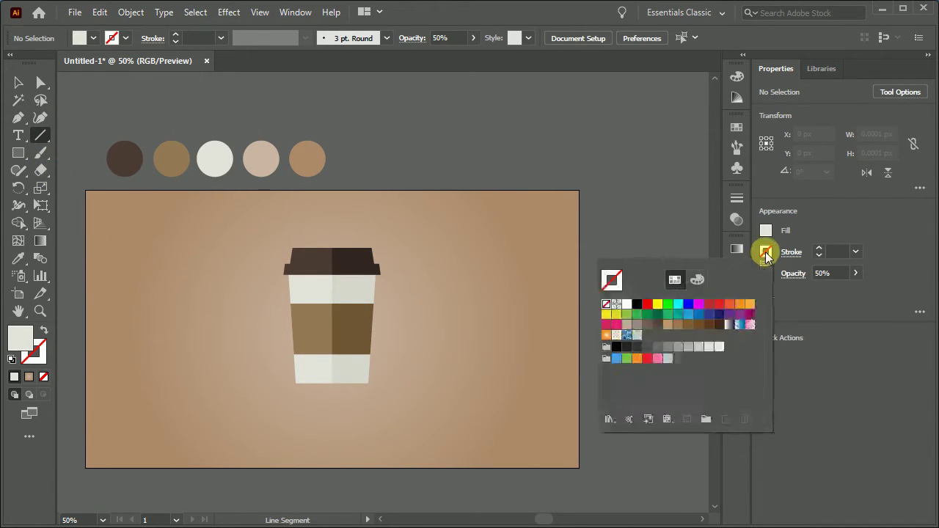
click(637, 306)
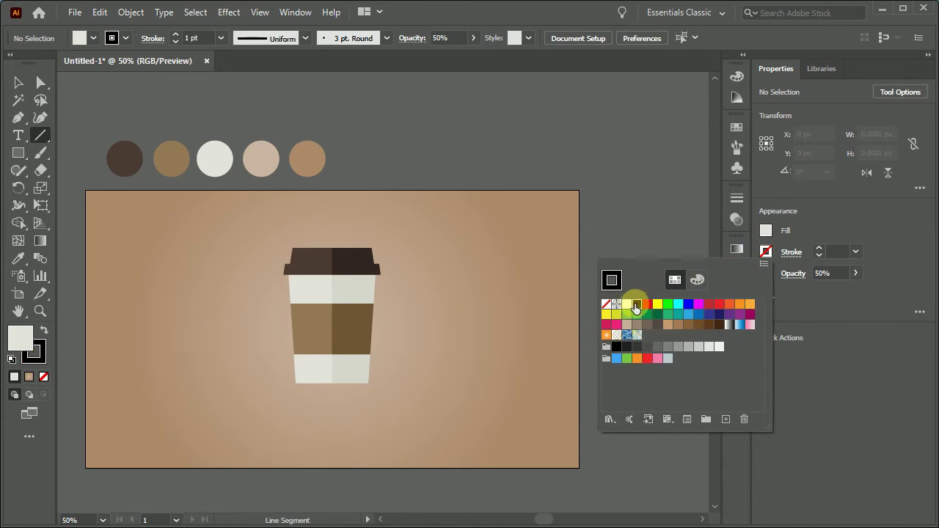
click(763, 232)
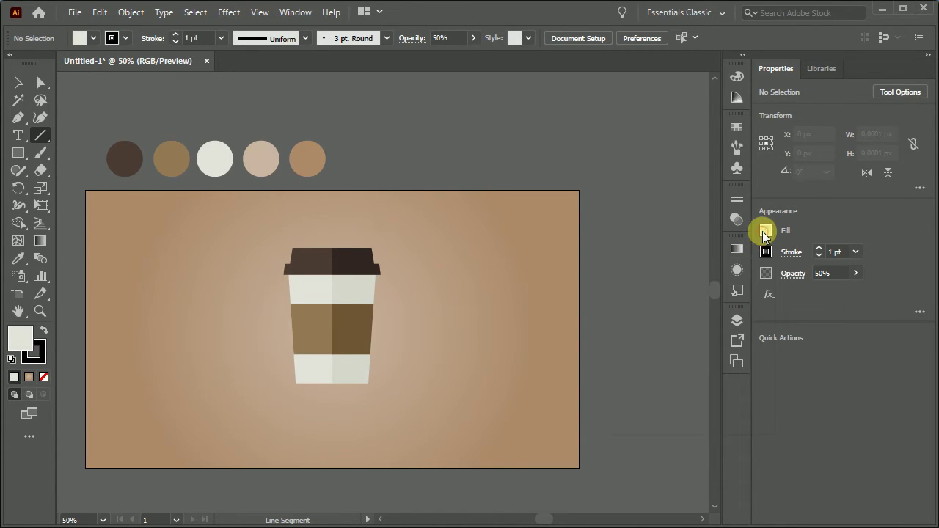
click(763, 232)
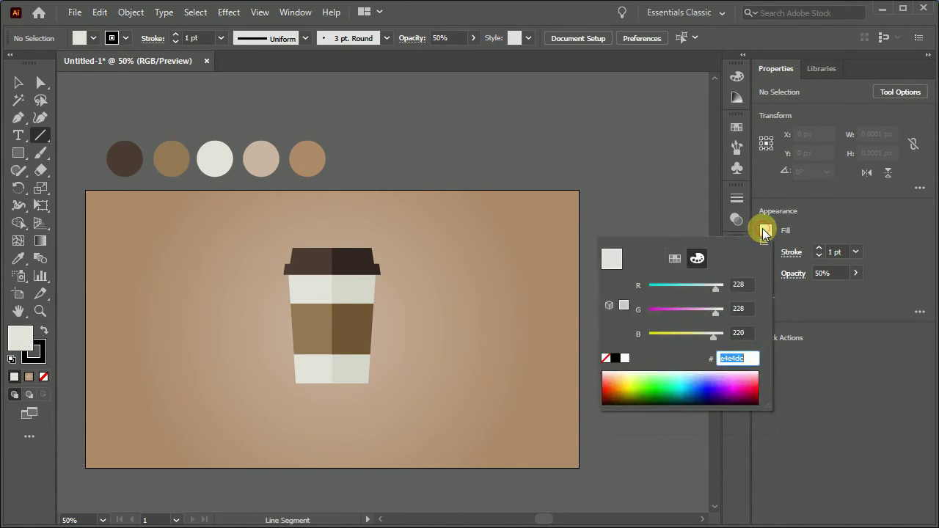
click(606, 358)
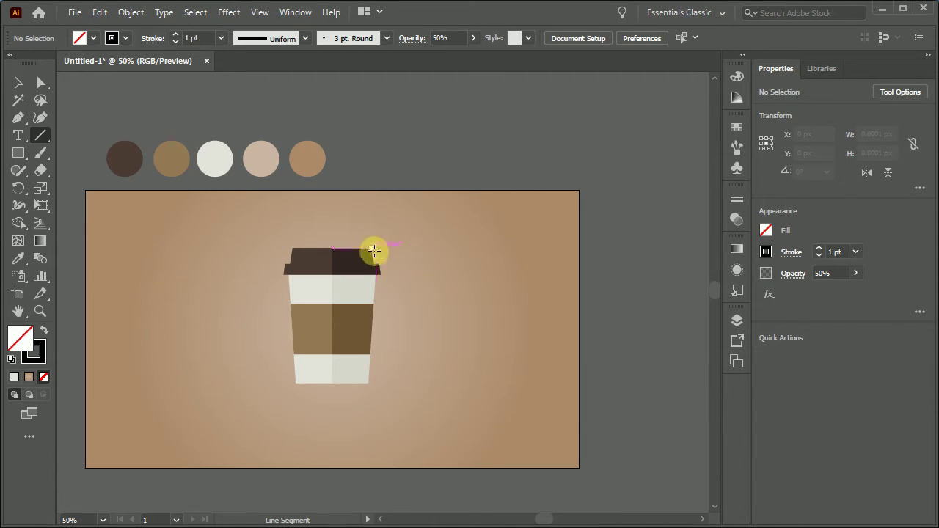
Draw 45° down-right lines from the lid corner and cup's bottom-left corner, plus a vertical line left of the cup.
mouse_move(374, 251)
mouse_down()
mouse_move(633, 484)
mouse_move(586, 321)
mouse_up()
drag(256, 246, 253, 245)
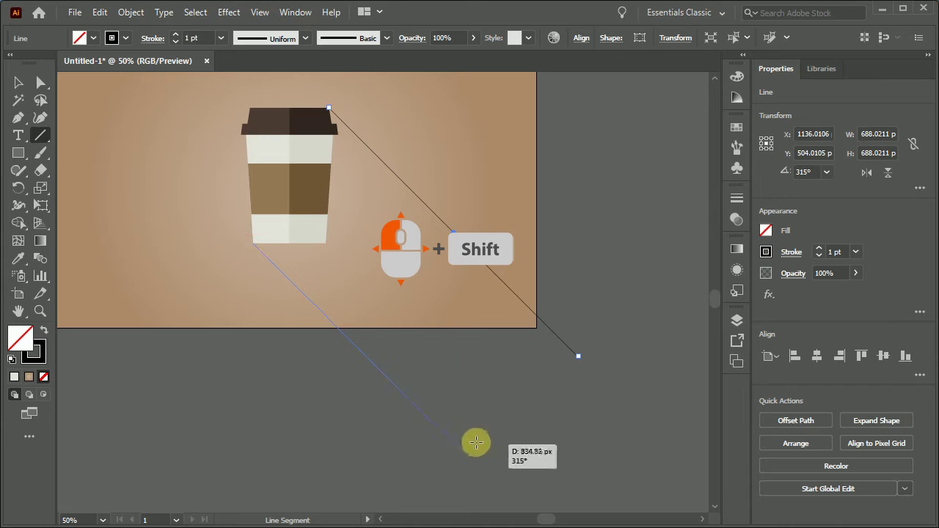
drag(253, 245, 499, 459)
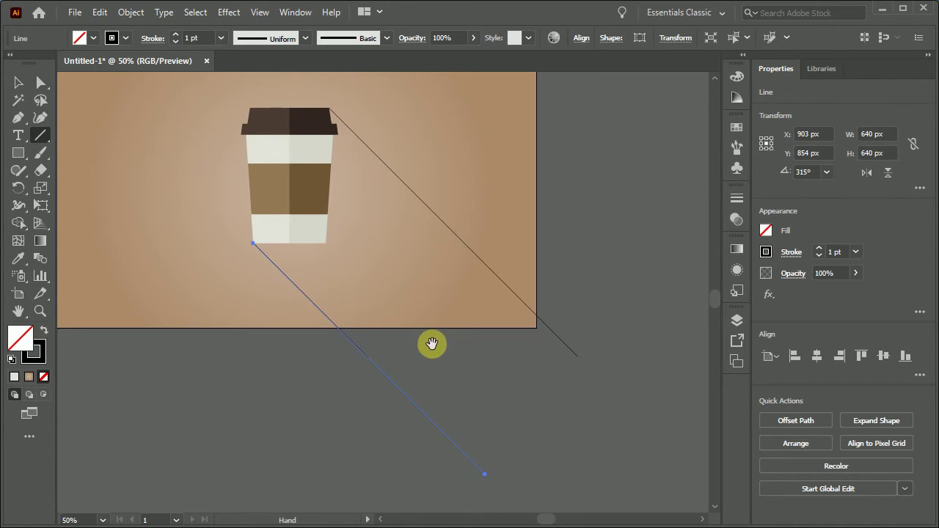
drag(431, 344, 523, 398)
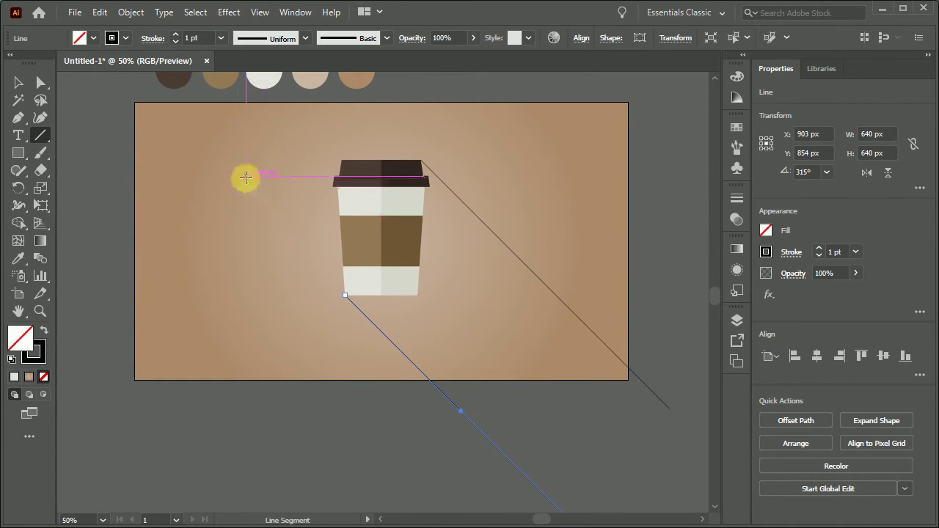
drag(245, 177, 278, 395)
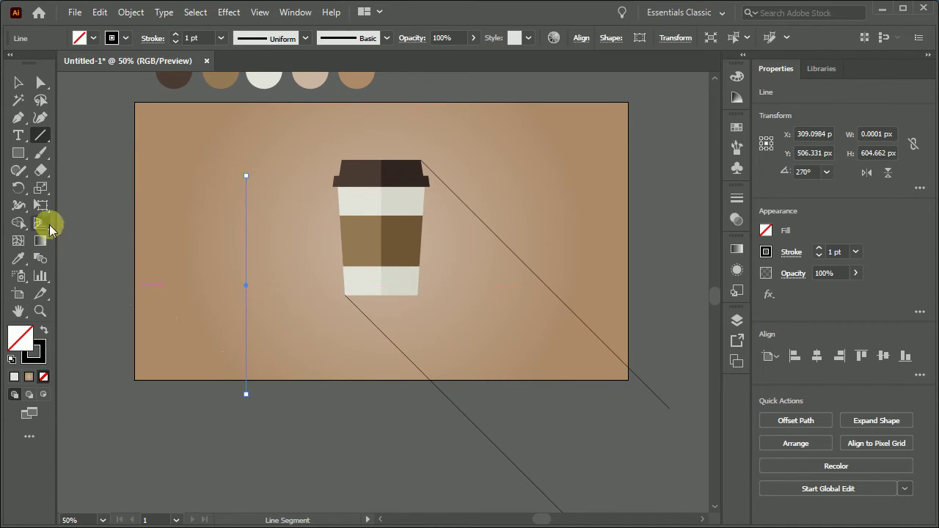
Rotate the vertical line -20° around its top endpoint using the Rotate dialog.
click(19, 189)
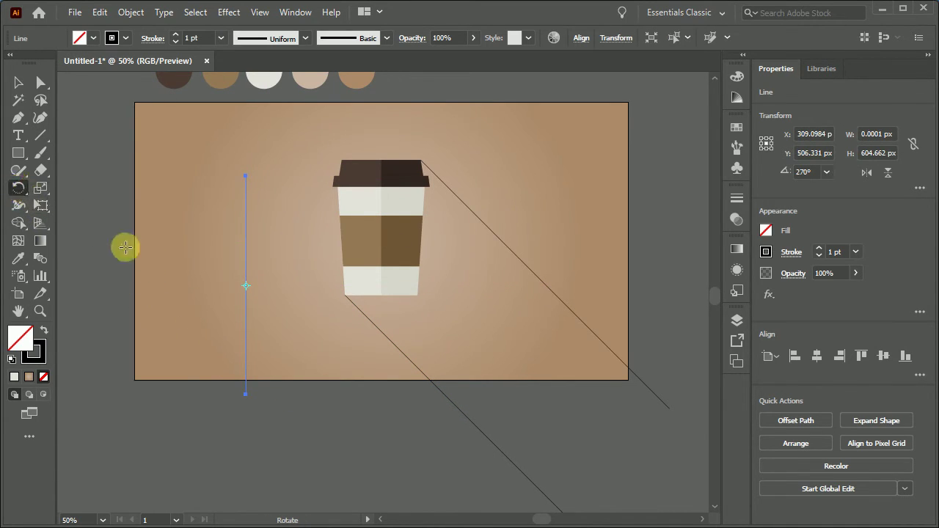
alt+click(245, 175)
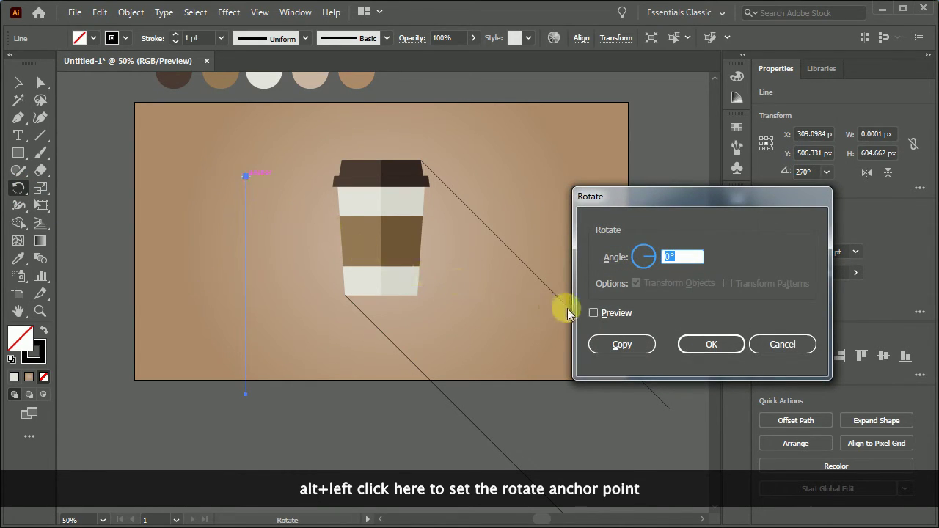
click(594, 312)
click(644, 254)
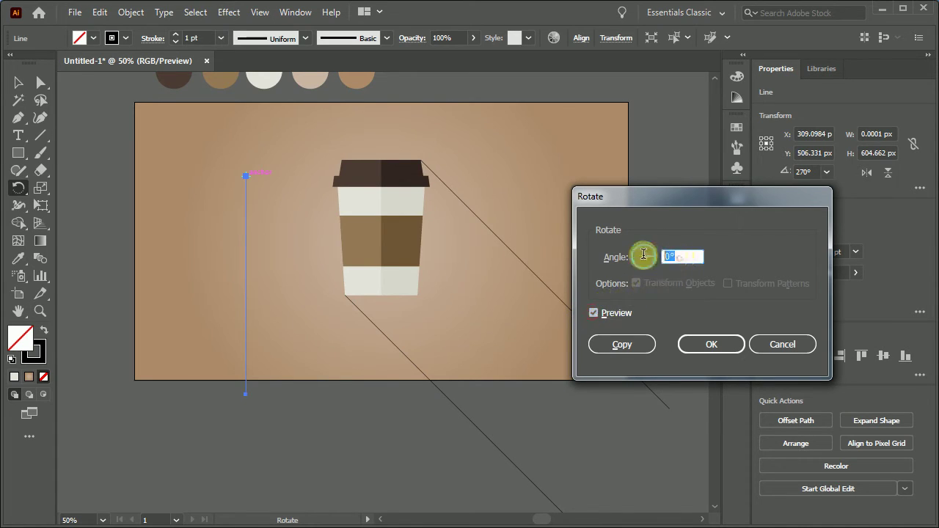
text(-20)
key(Tab)
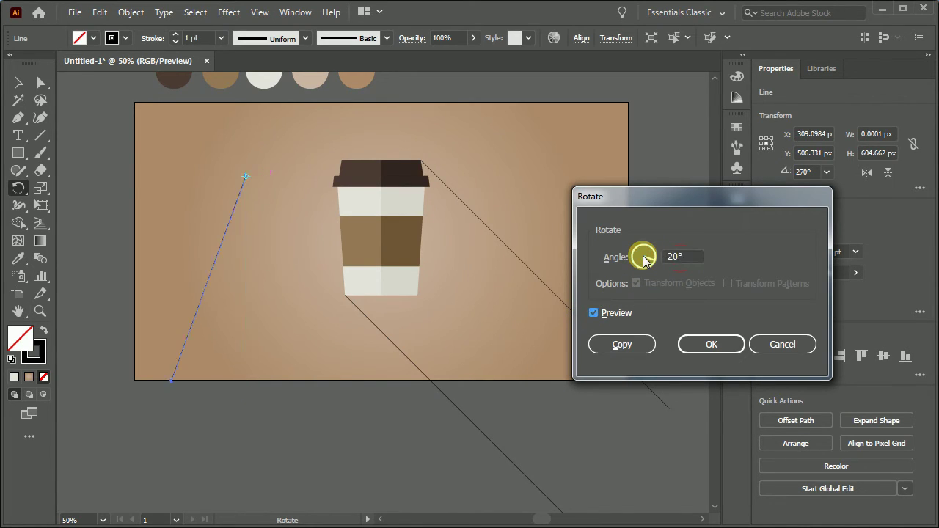
click(711, 344)
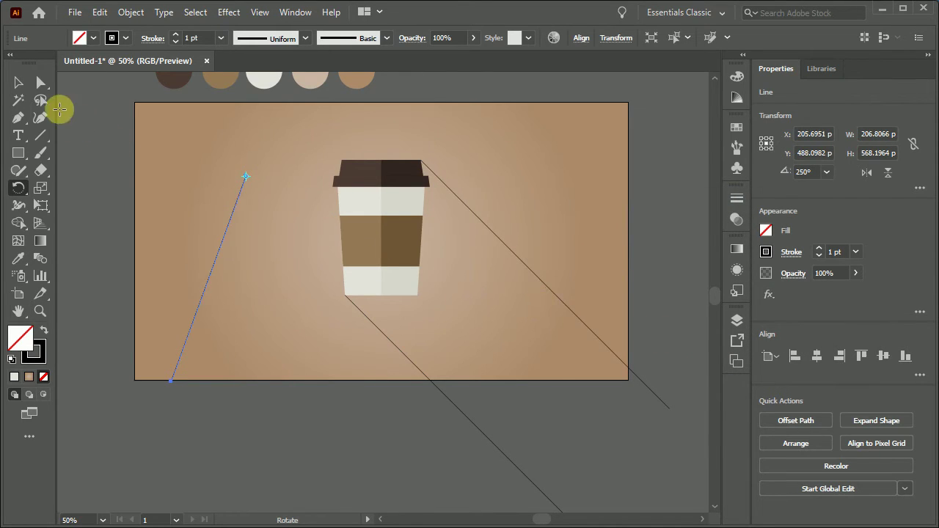
click(19, 83)
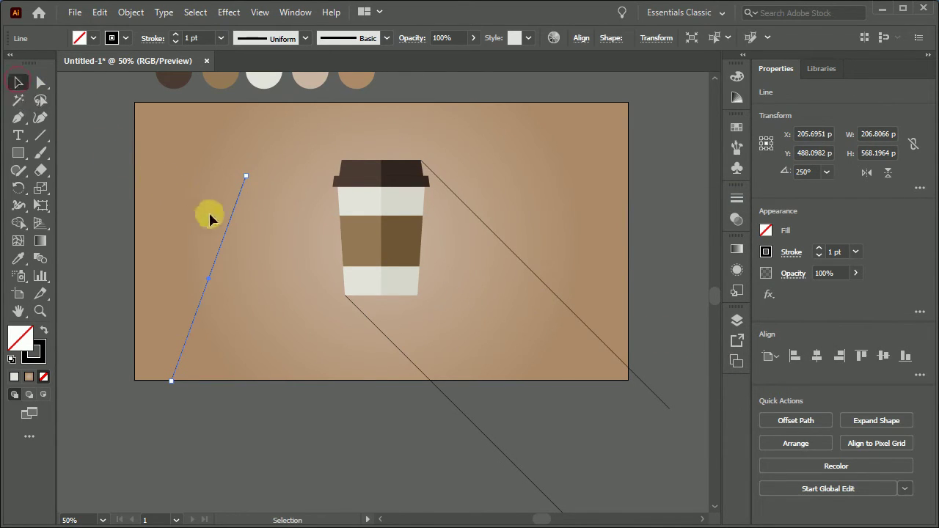
Move the slanted line across both diagonals and trim its overhanging tails with Shape Builder.
mouse_move(226, 226)
mouse_down()
mouse_move(340, 271)
mouse_move(540, 314)
mouse_up()
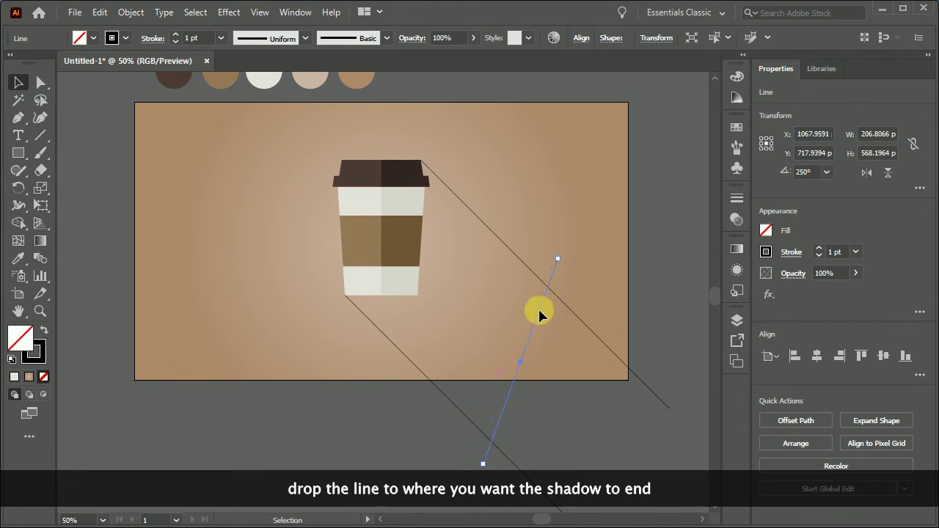
drag(253, 140, 666, 466)
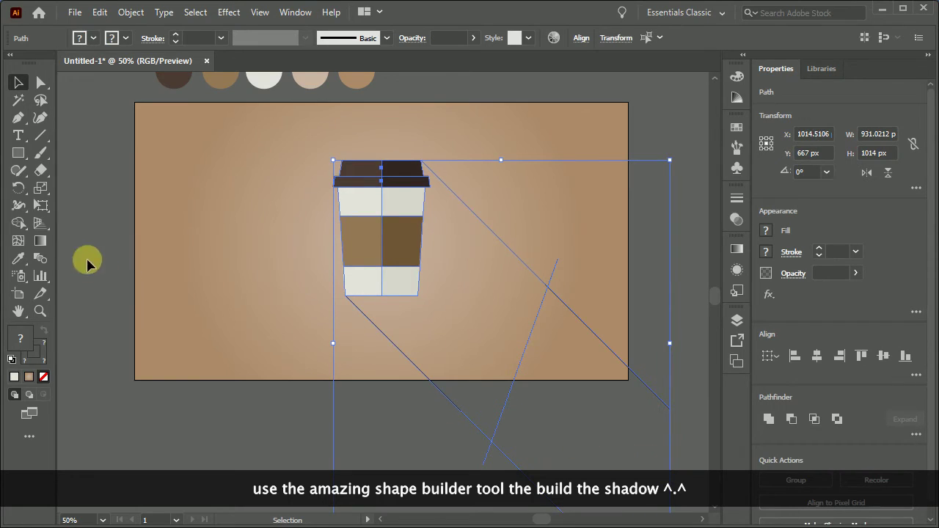
click(19, 223)
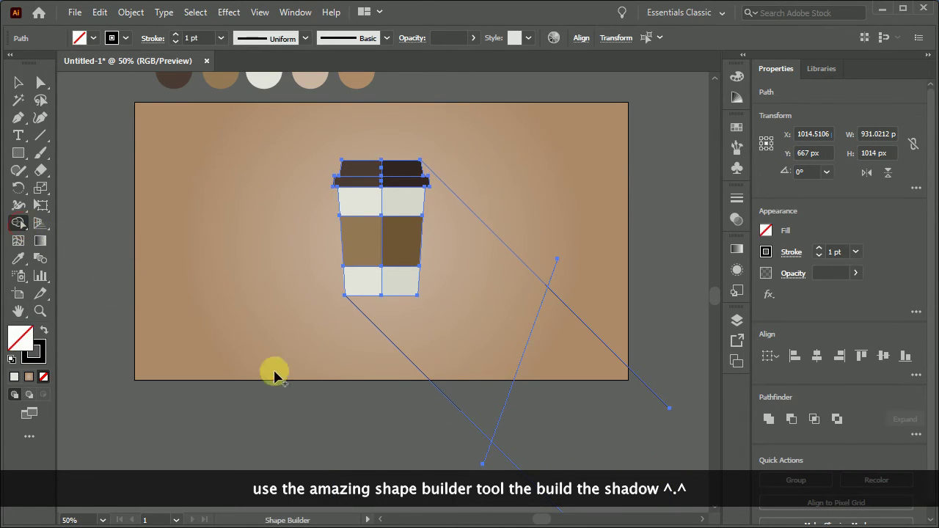
drag(473, 451, 497, 471)
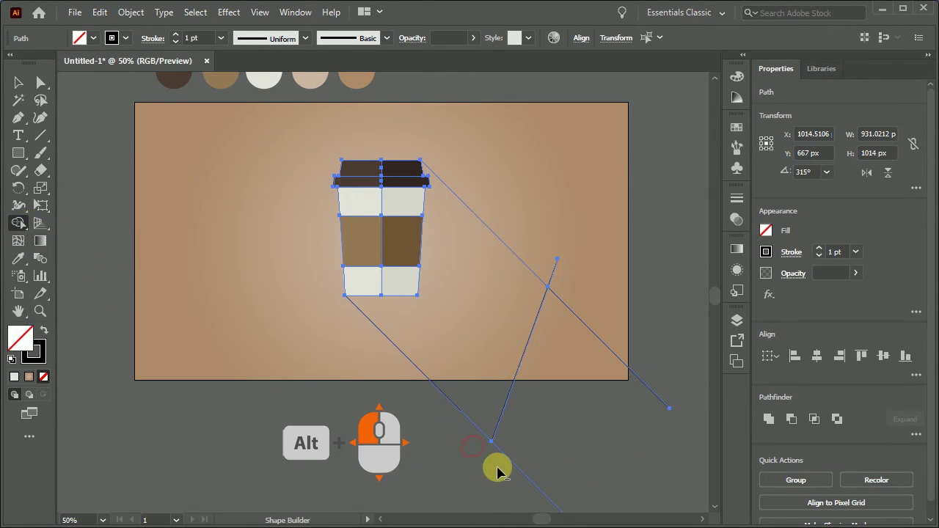
drag(574, 329, 537, 254)
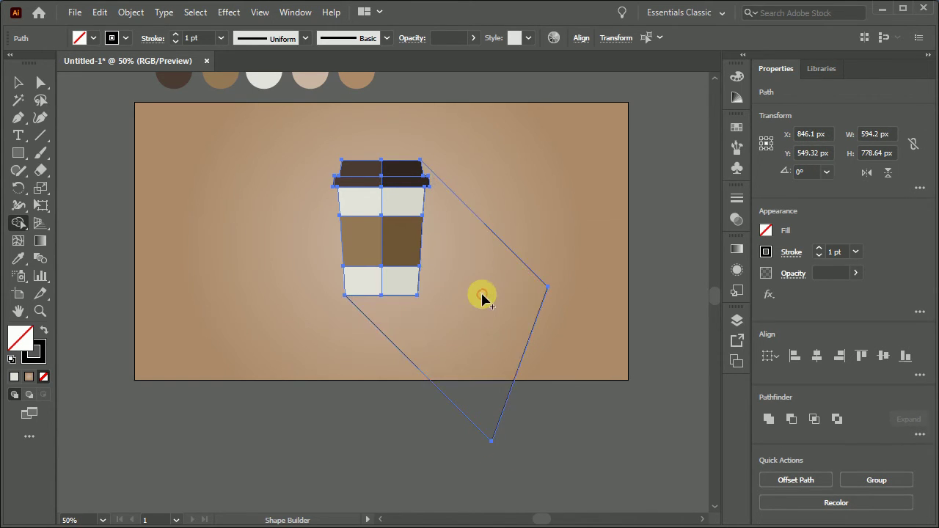
Select the newly built closed shadow shape.
click(19, 84)
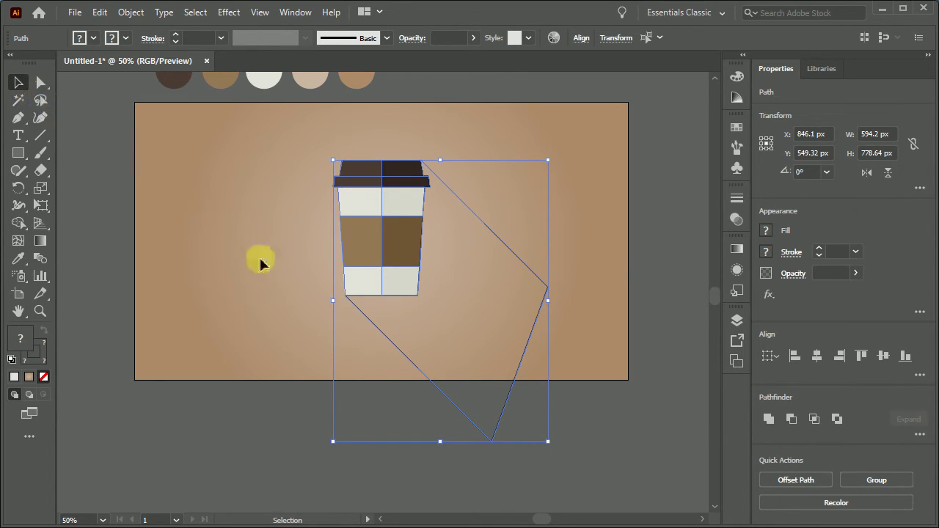
click(374, 398)
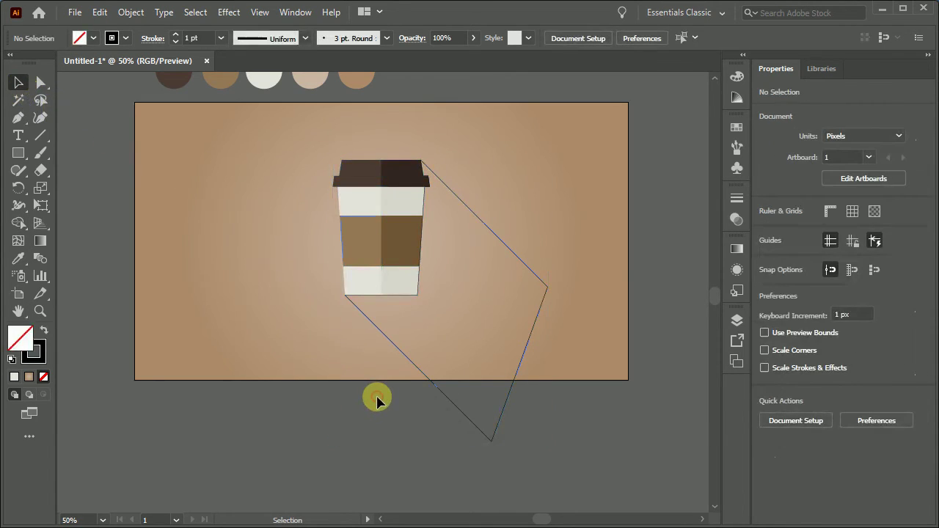
click(518, 379)
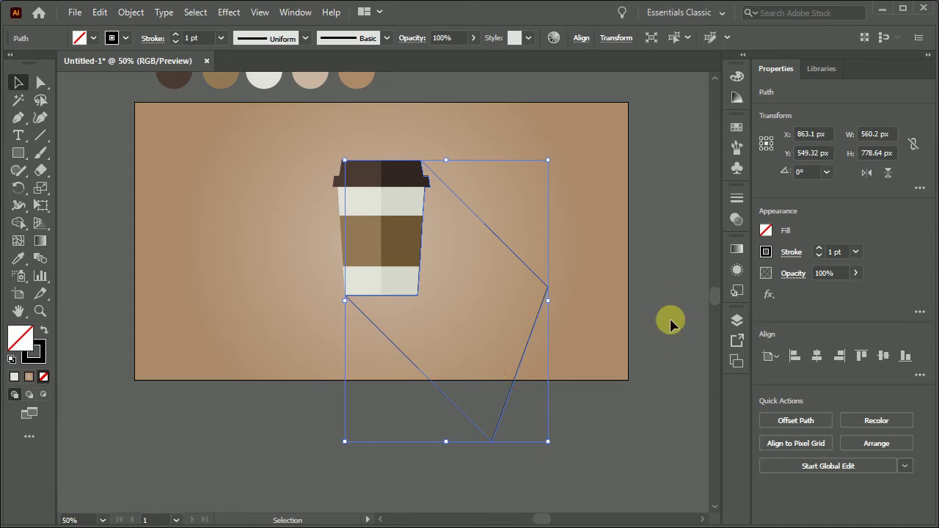
Fill the shadow with a linear gradient at a -20° angle.
click(736, 253)
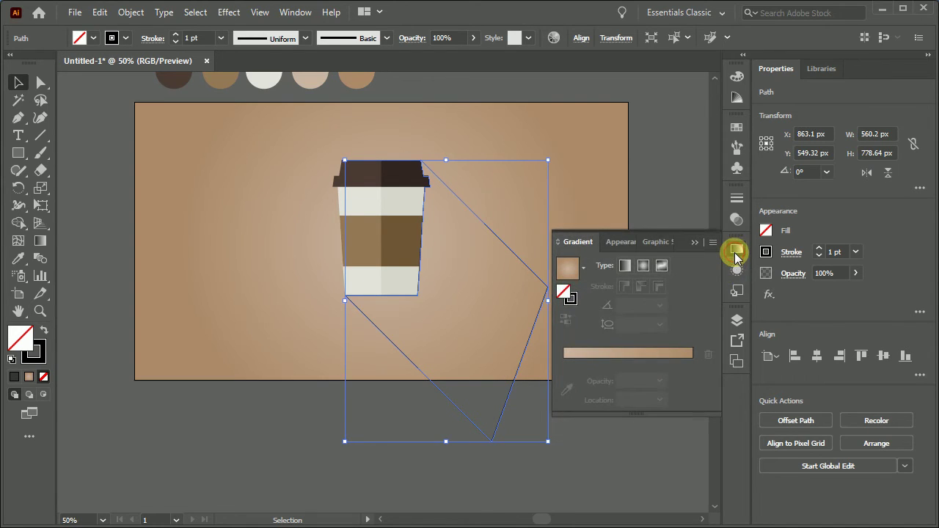
click(625, 266)
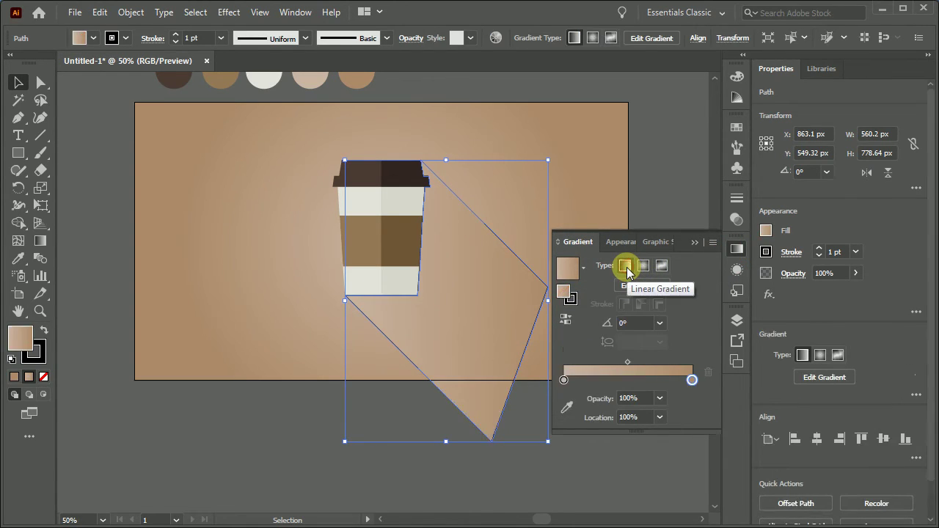
click(632, 322)
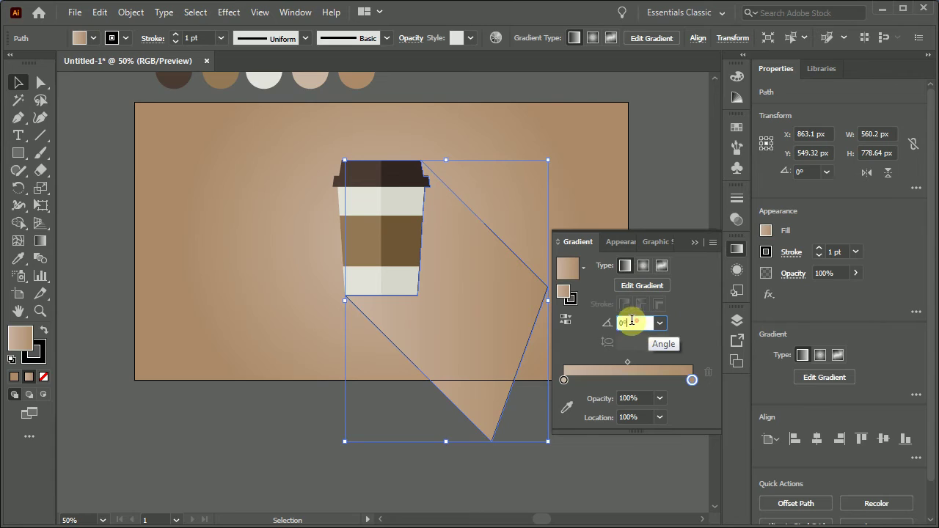
double_click(632, 322)
text(20)
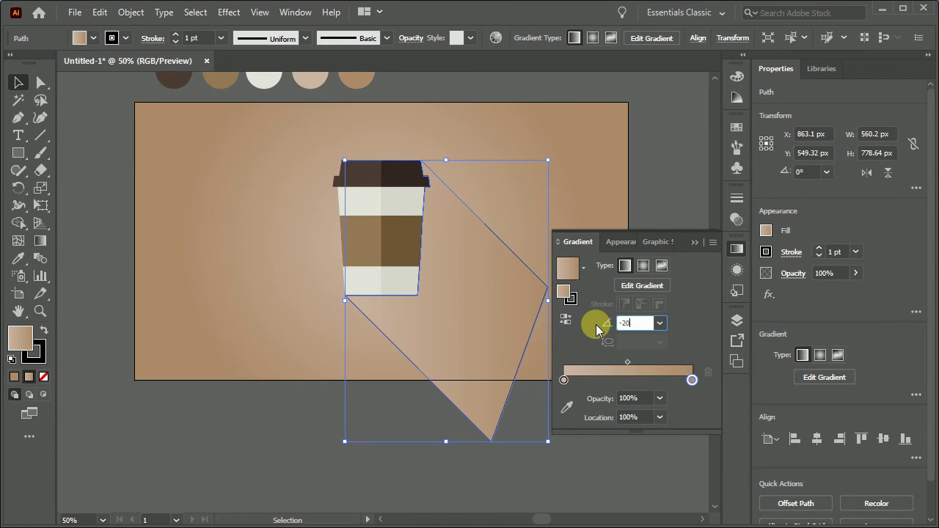
key(Tab)
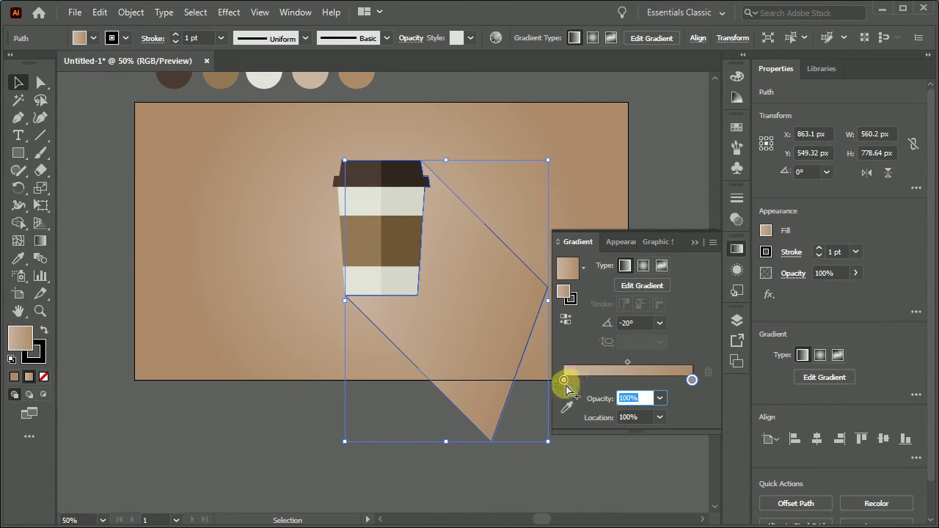
Set the left gradient stop to RGB 50/50/50.
click(564, 379)
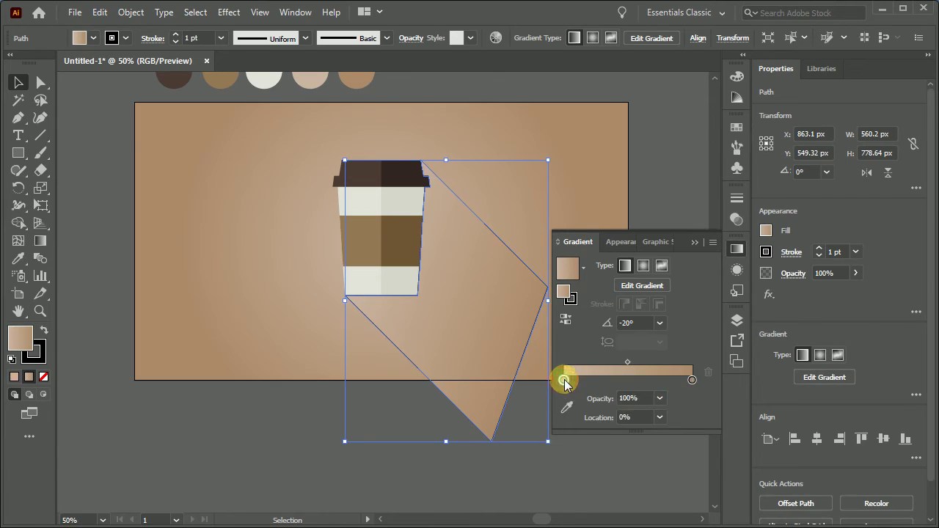
double_click(564, 380)
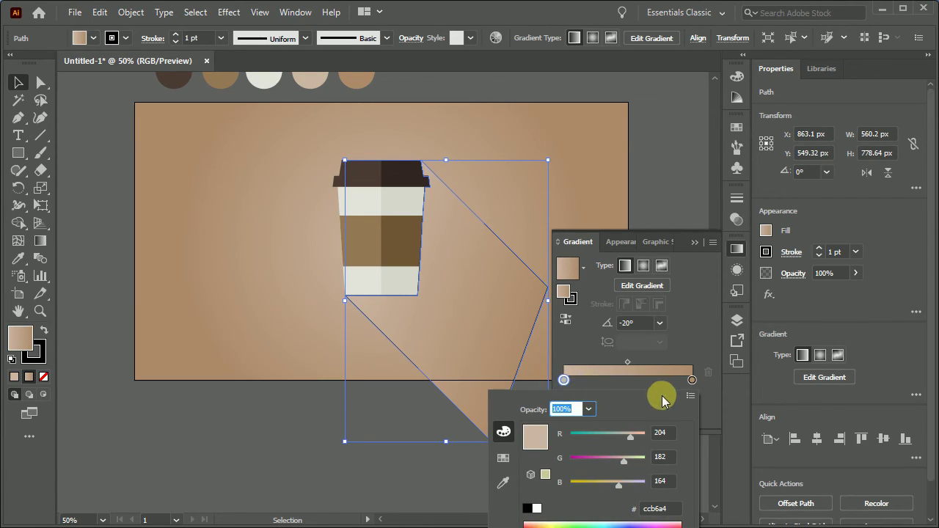
click(669, 432)
click(668, 432)
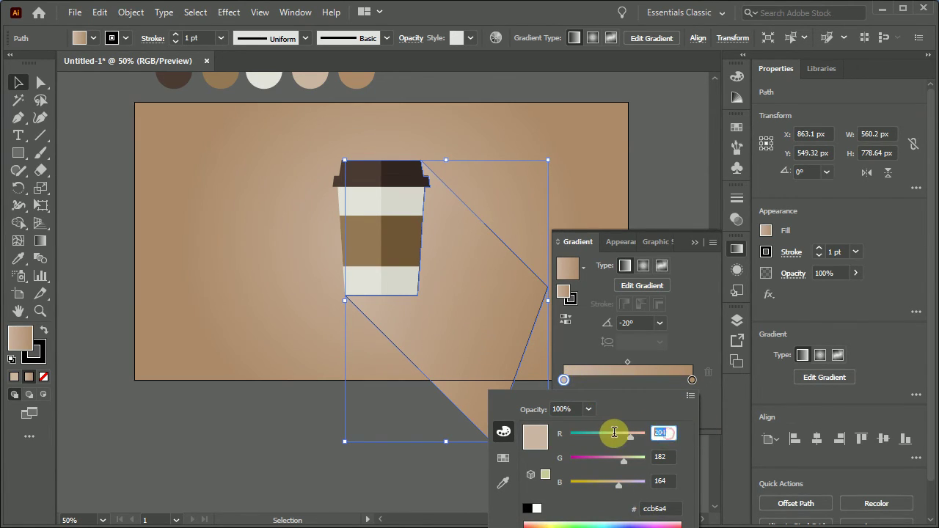
text(50)
key(Tab)
text(50)
key(Tab)
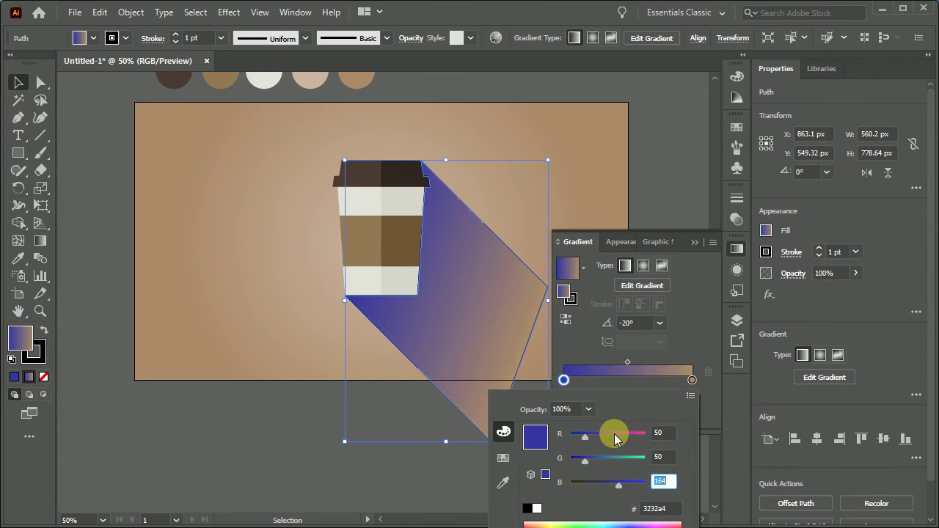
text(50)
key(Tab)
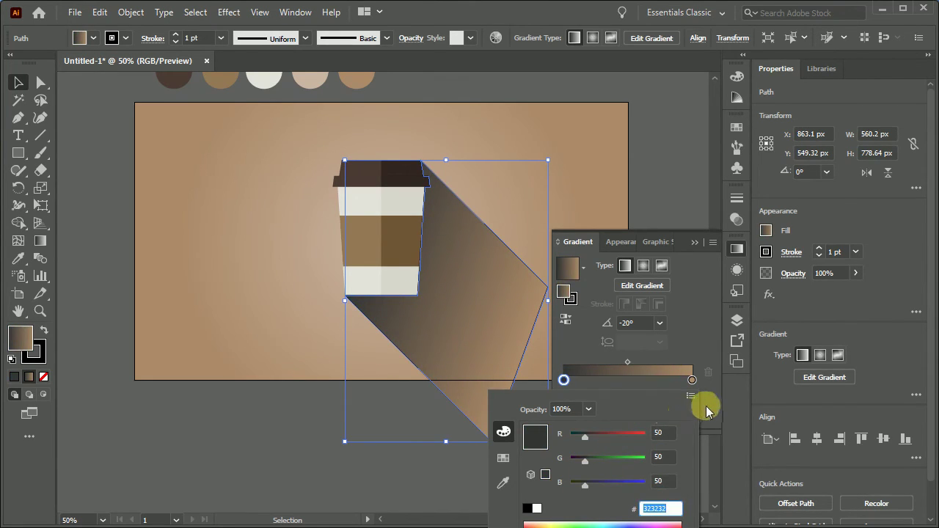
click(706, 406)
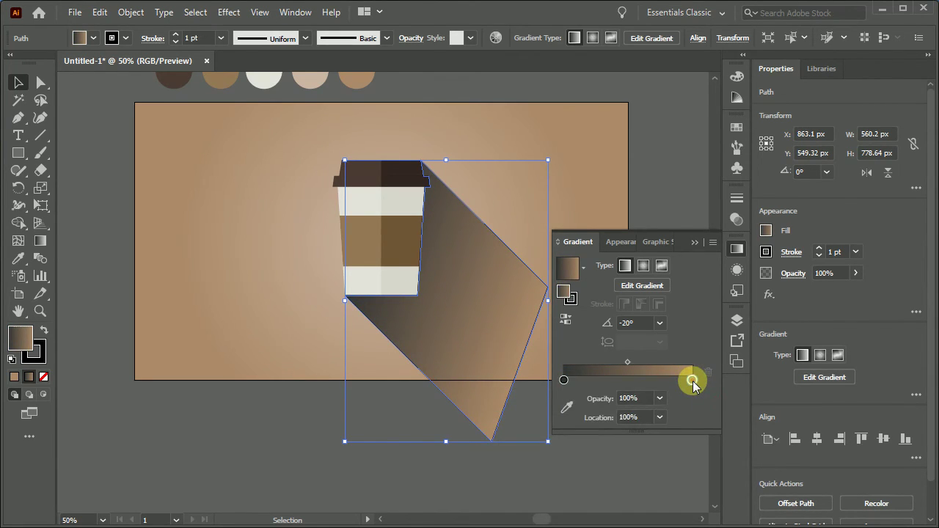
Set the right gradient stop to RGB 50/50/50 with 0% opacity.
double_click(693, 381)
click(664, 432)
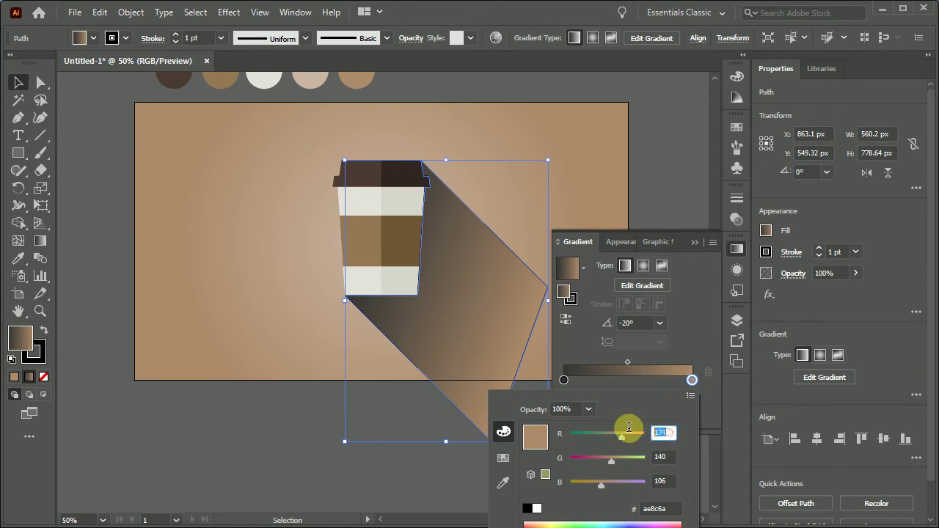
text(50)
key(Tab)
text(50)
key(Tab)
text(50)
key(Tab)
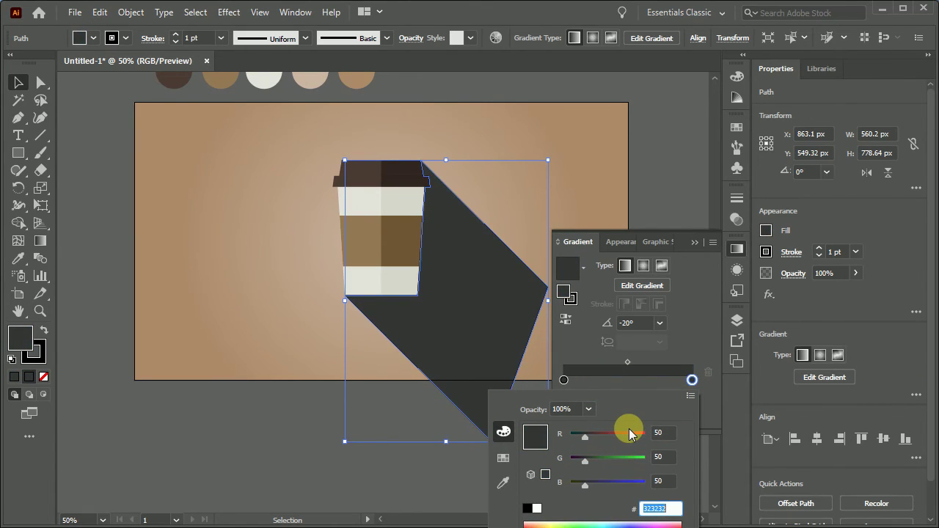
click(715, 413)
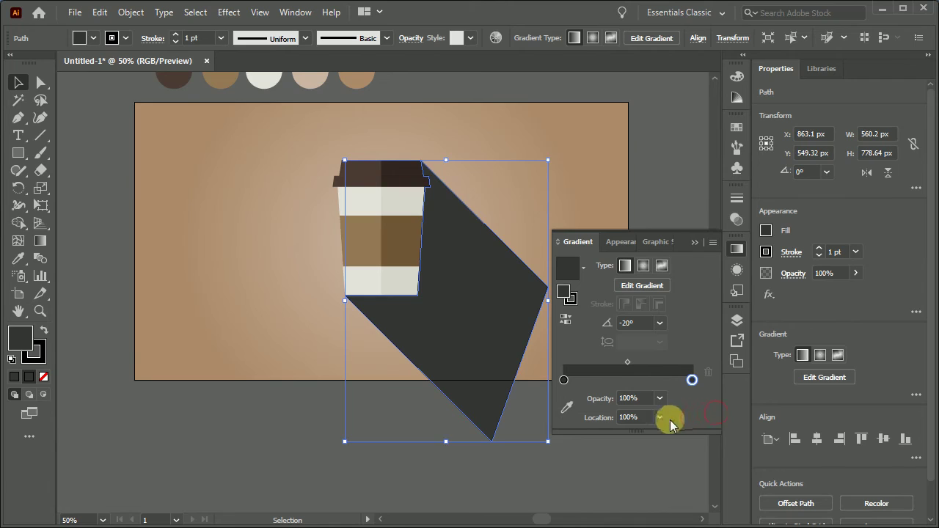
drag(640, 398, 604, 399)
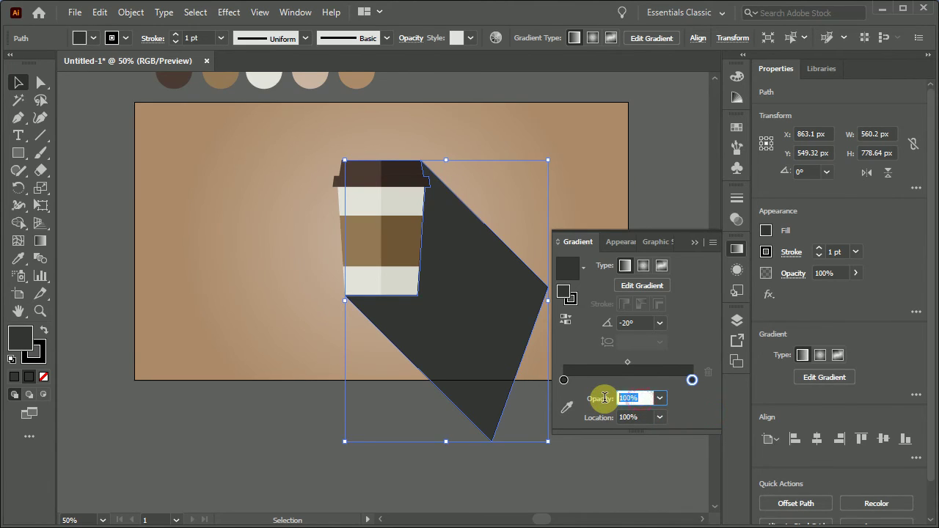
text(0)
key(Tab)
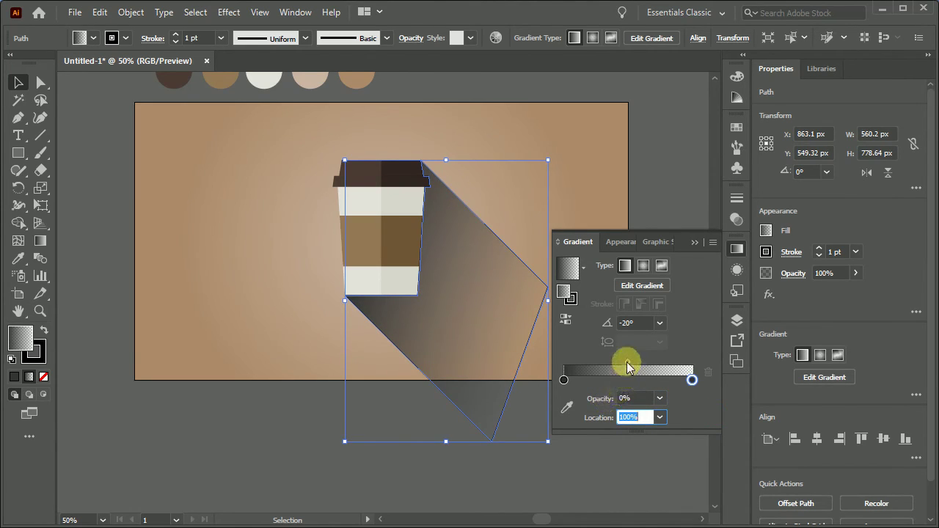
Move the gradient midpoint location to 60%.
click(627, 366)
drag(638, 416, 593, 415)
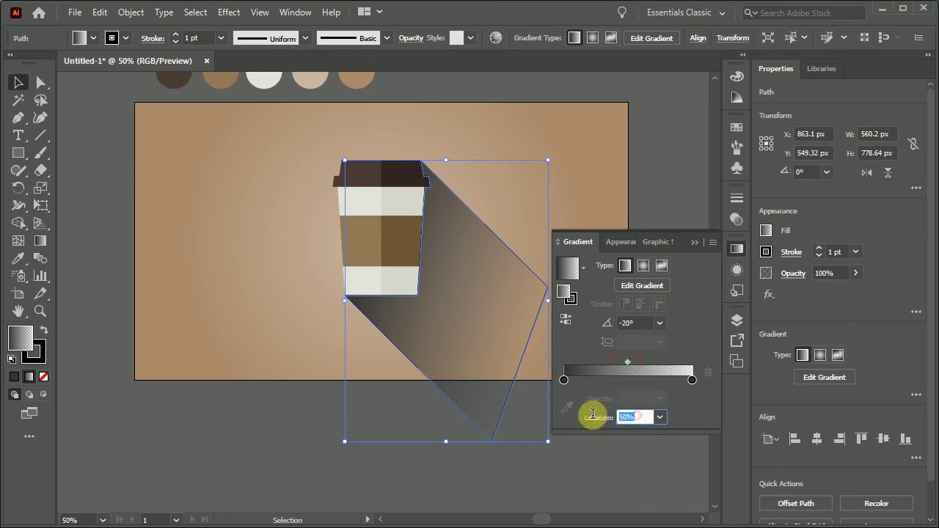
text(60)
key(Tab)
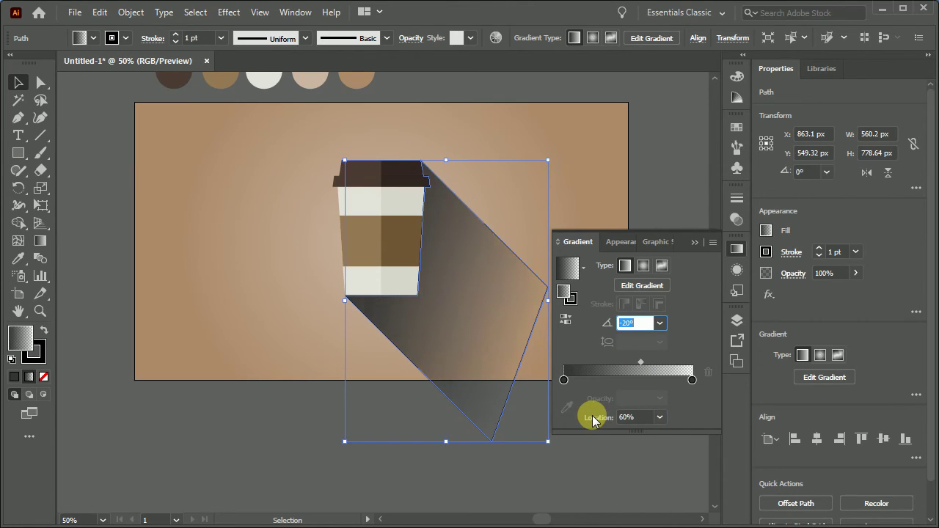
Set the shadow's blending mode to Overlay.
click(792, 274)
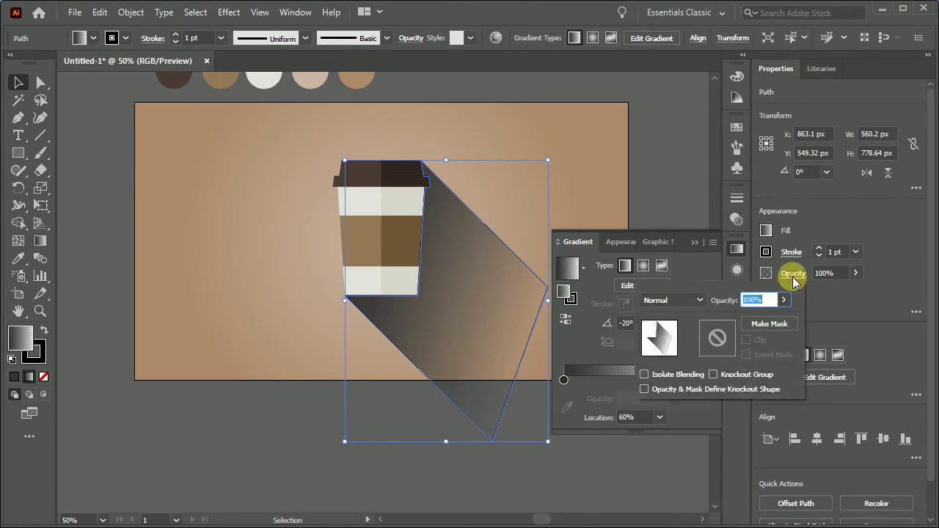
click(696, 300)
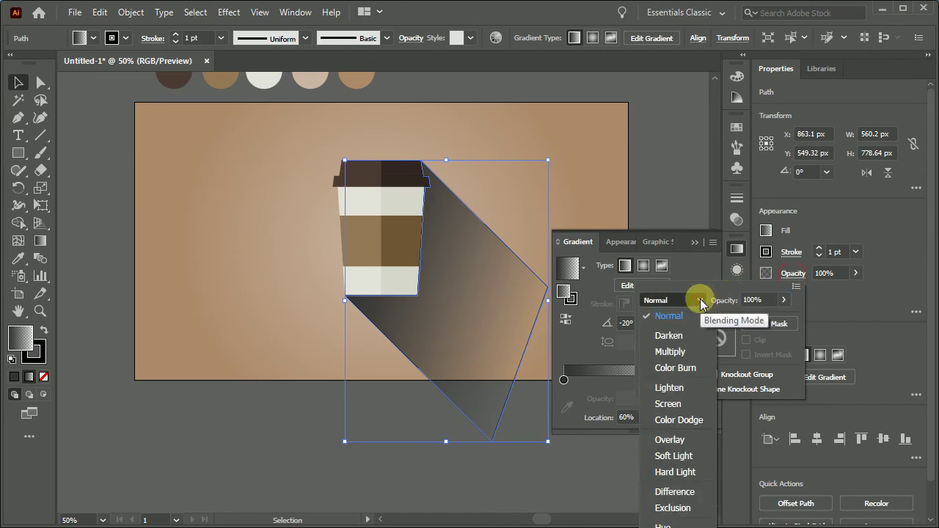
click(671, 440)
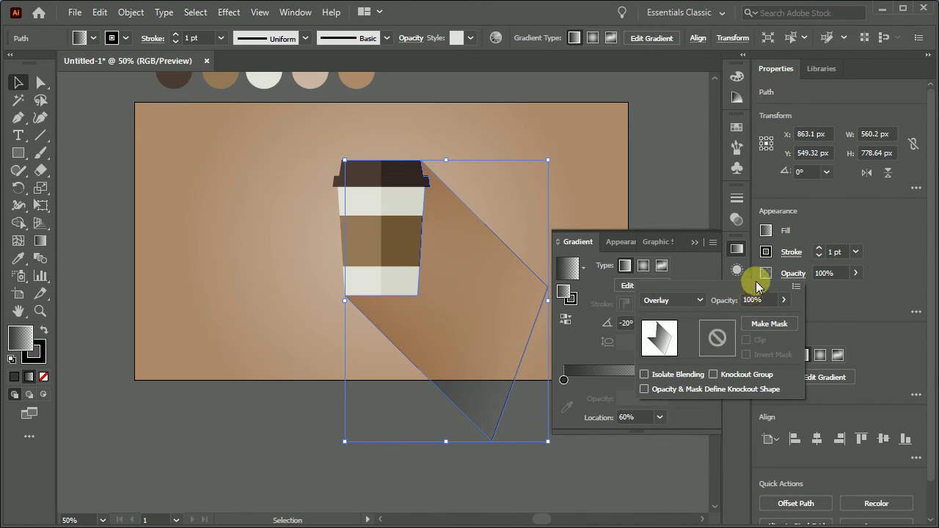
click(790, 273)
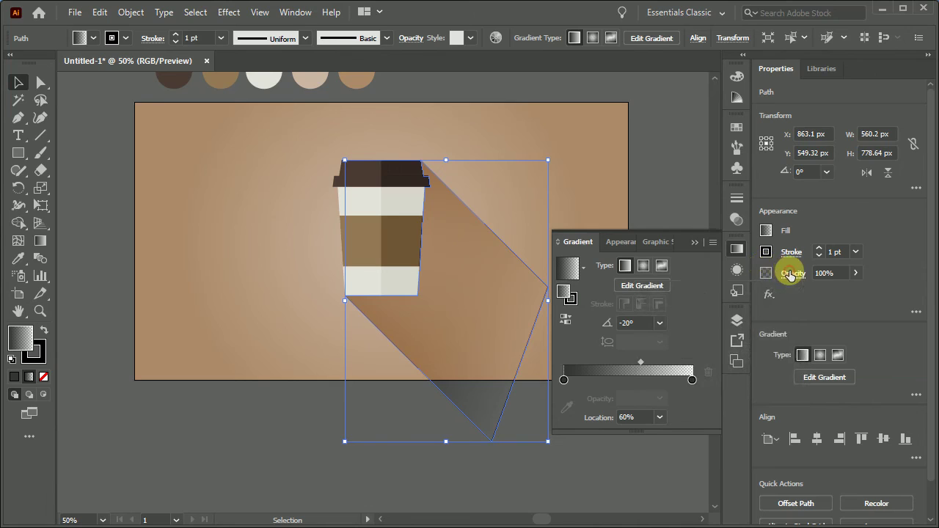
click(737, 248)
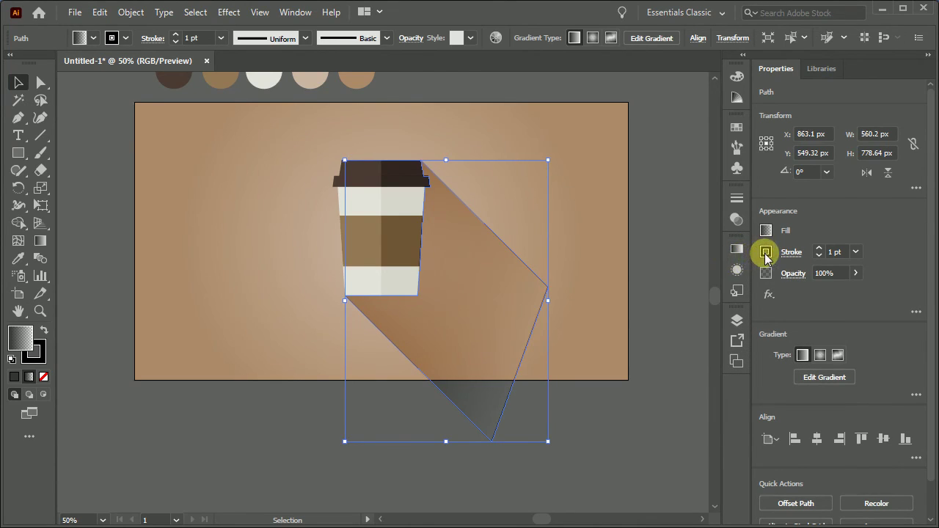
Set the shadow's stroke to None and deselect it.
click(764, 252)
click(605, 304)
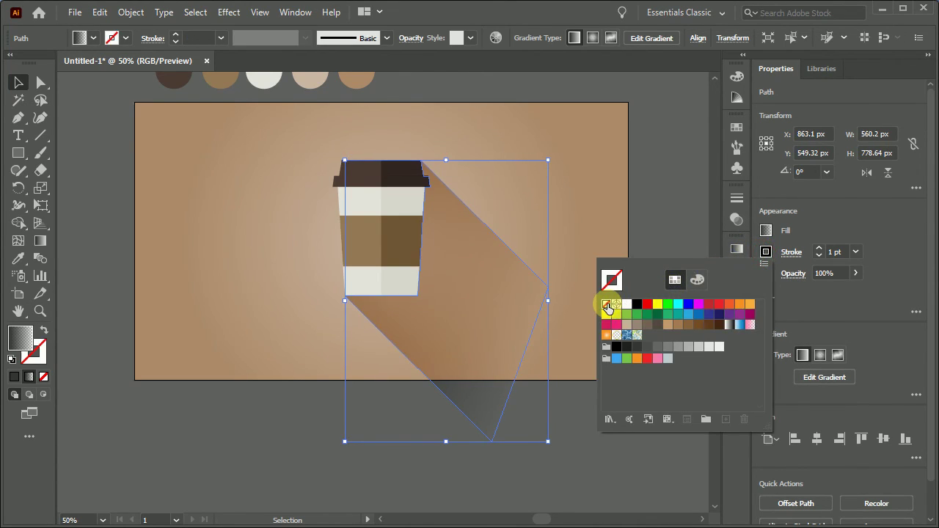
click(670, 243)
Draw a 1366×768 rectangle exactly covering the artboard.
key(space)
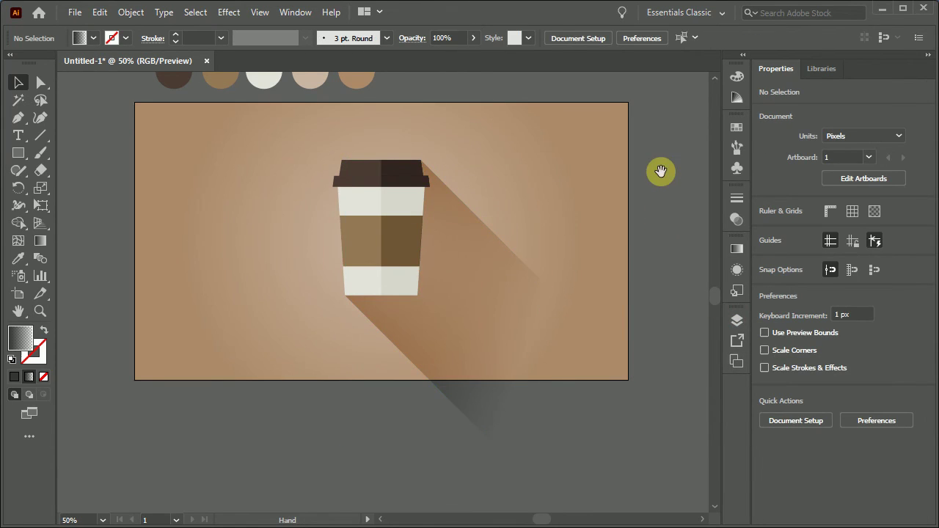
drag(660, 171, 665, 256)
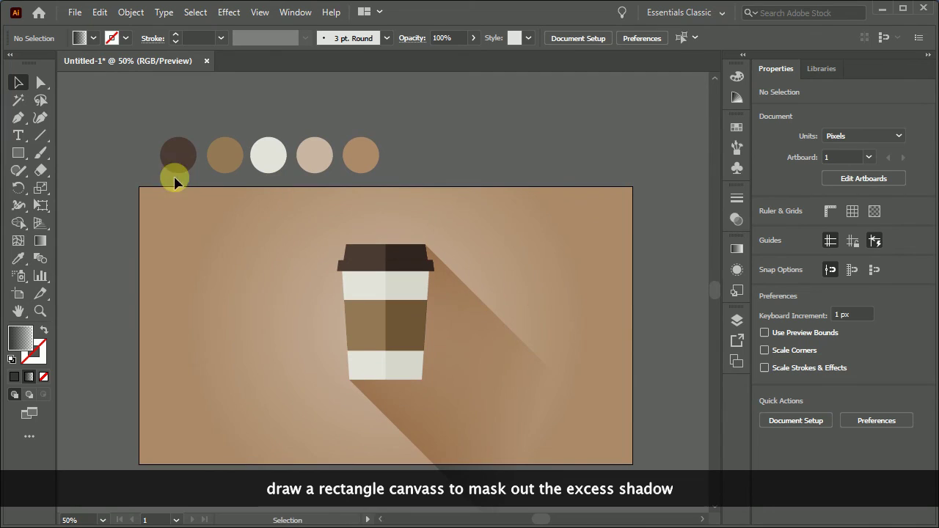
click(23, 157)
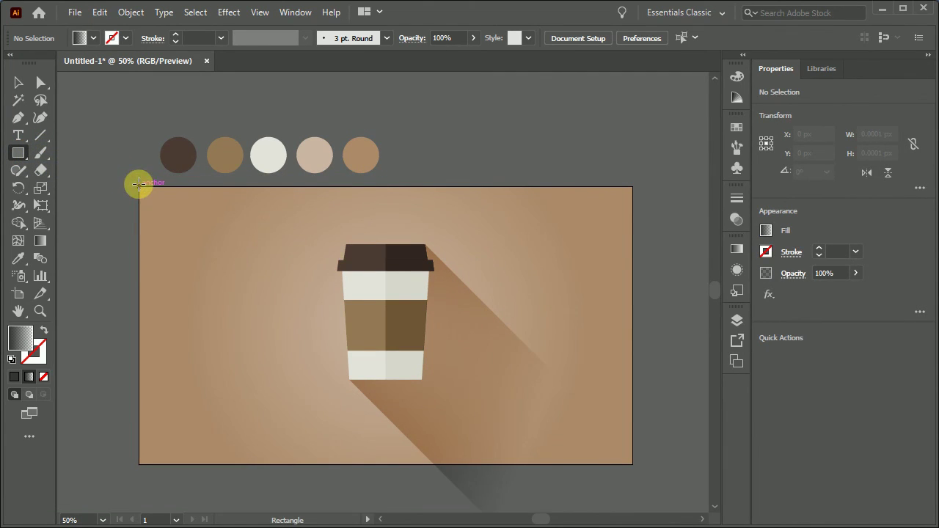
drag(139, 184, 634, 463)
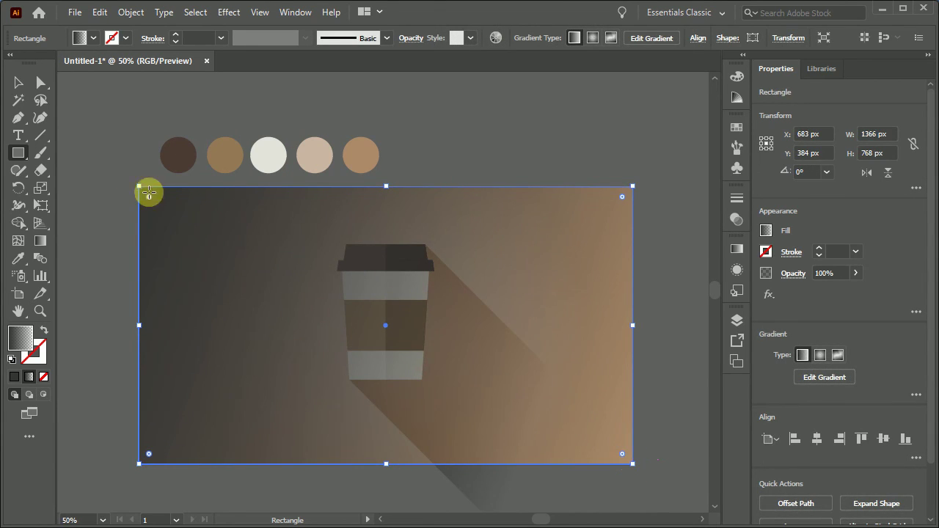
Make a clipping mask from the rectangle and shadow, then fit the artboard in the window.
click(21, 84)
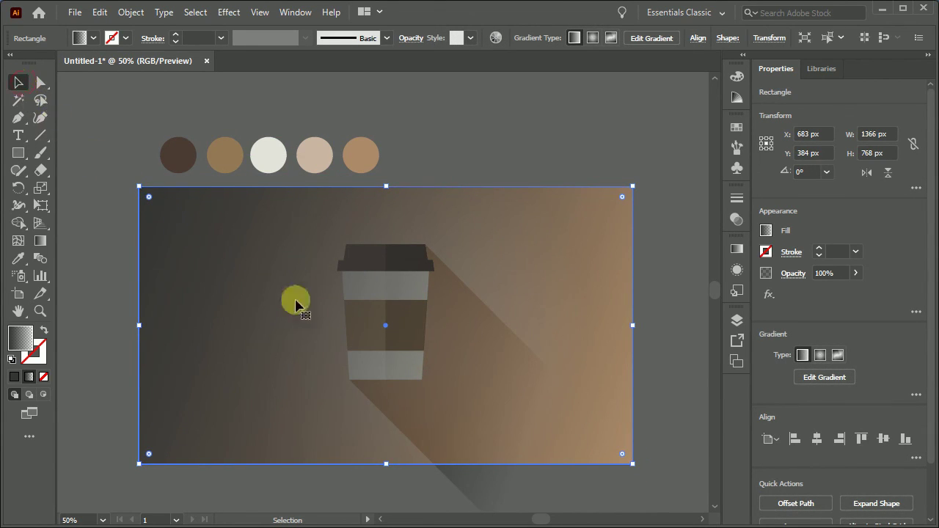
shift+click(473, 488)
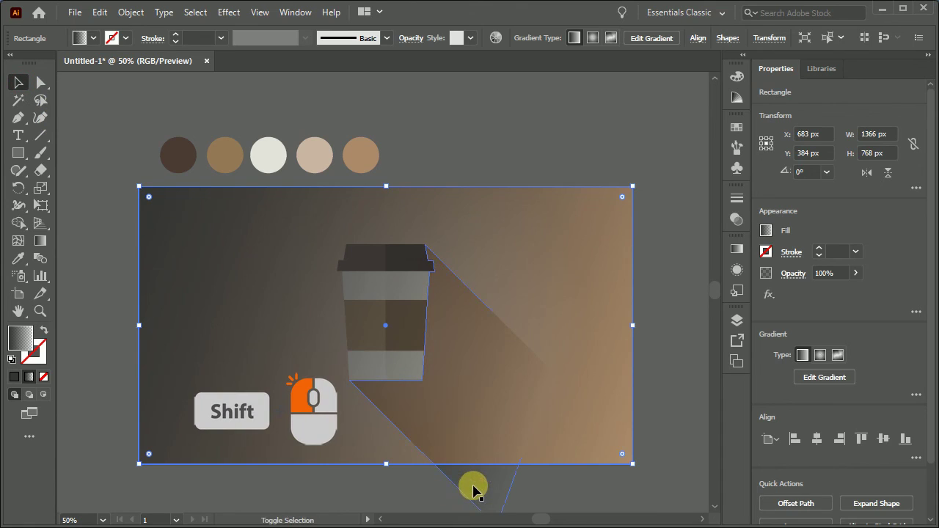
right_click(454, 231)
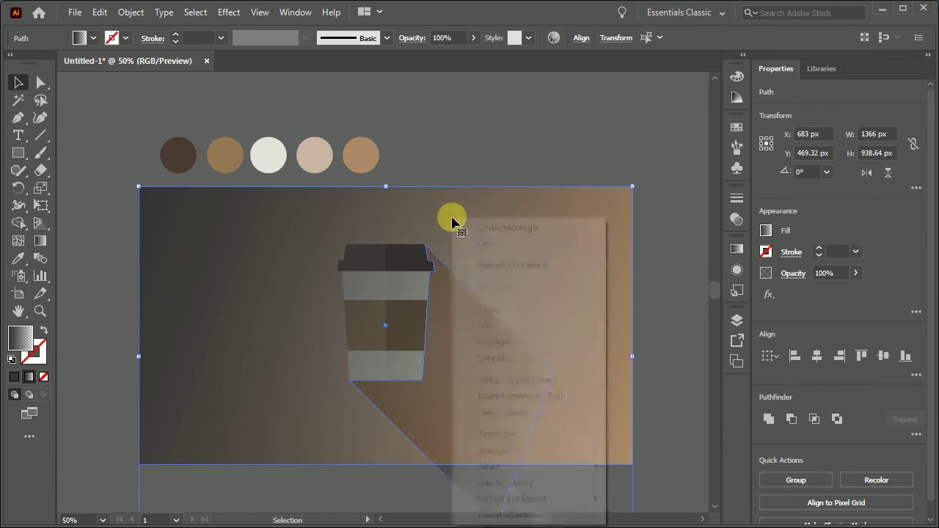
click(494, 383)
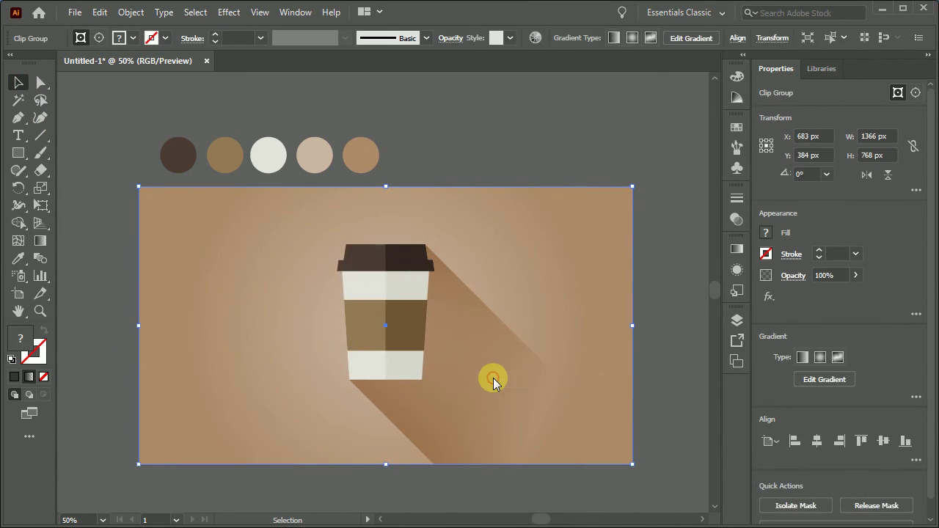
click(110, 161)
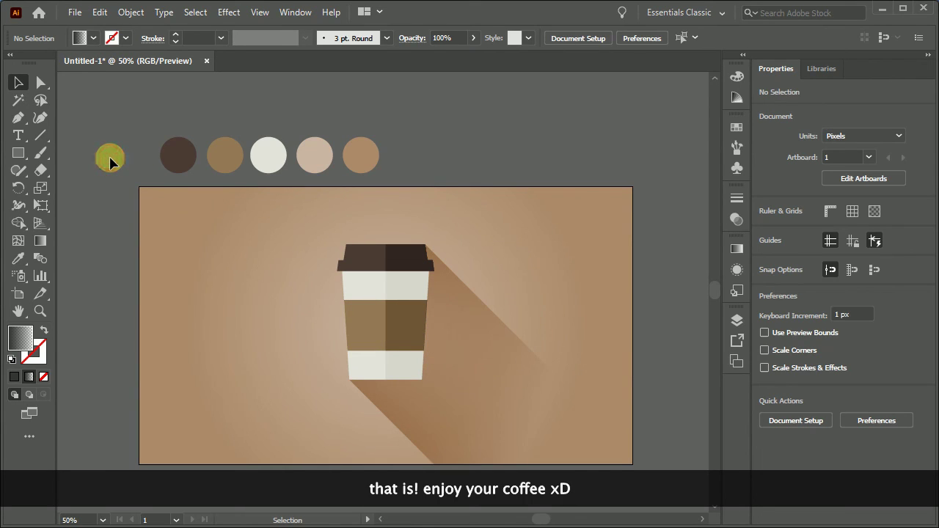
key(ctrl+0)
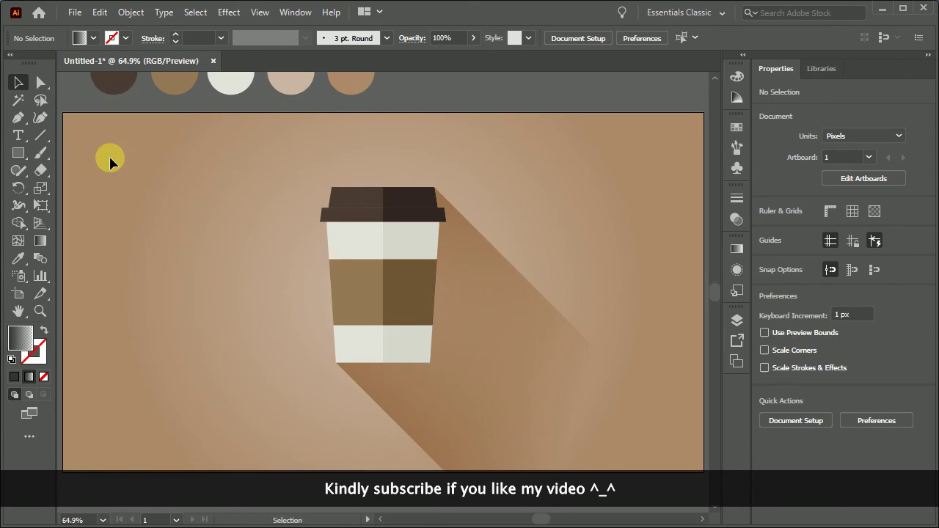